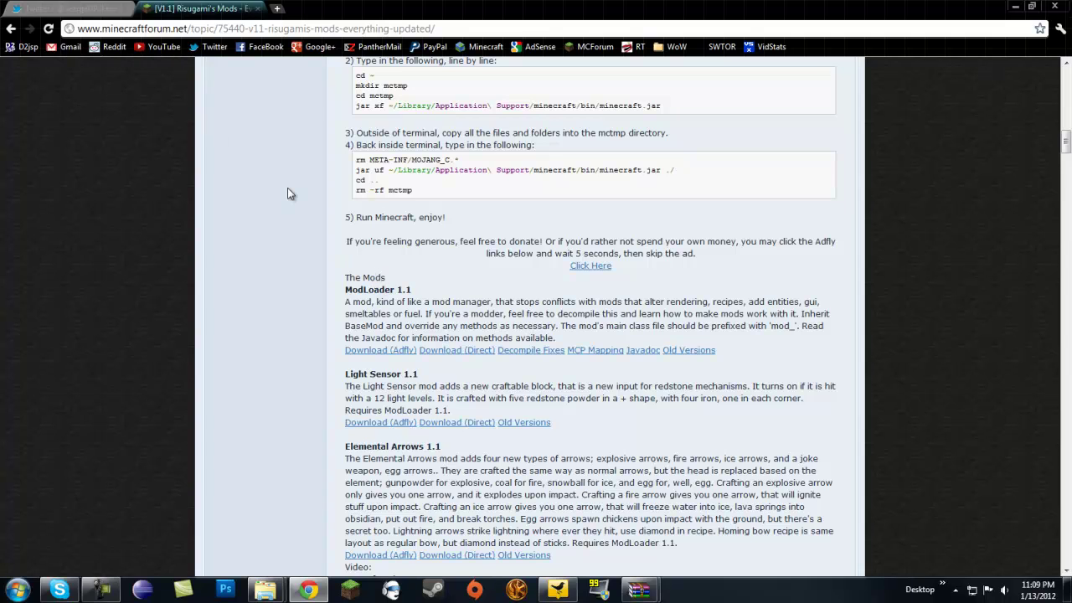
- Switch to the tweet announcing MCP 5.6
click(67, 7)
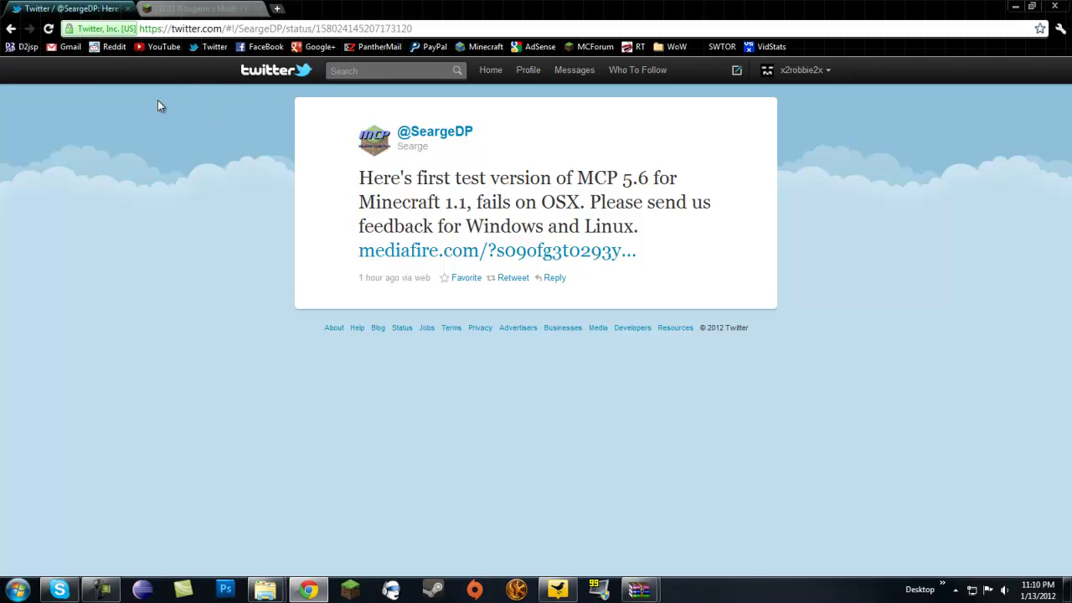
- Bring the mcp56test2.zip WinRAR archive forward to review its files
mouse_move(639, 589)
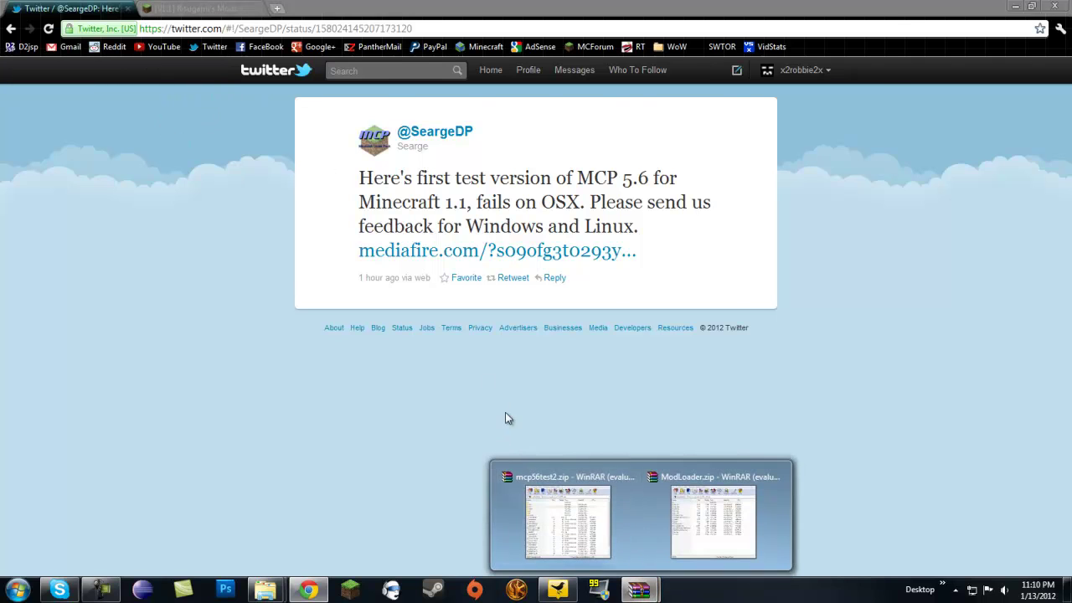
click(571, 521)
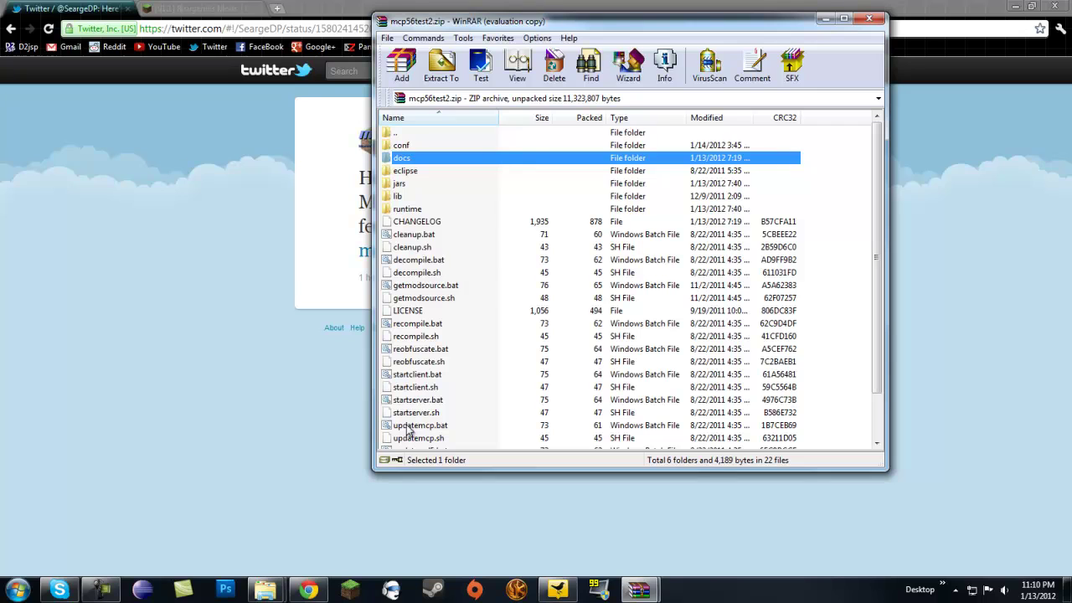
click(250, 395)
- Bring the extracted MCP1.1 folder window to the front with nothing selected
mouse_move(269, 595)
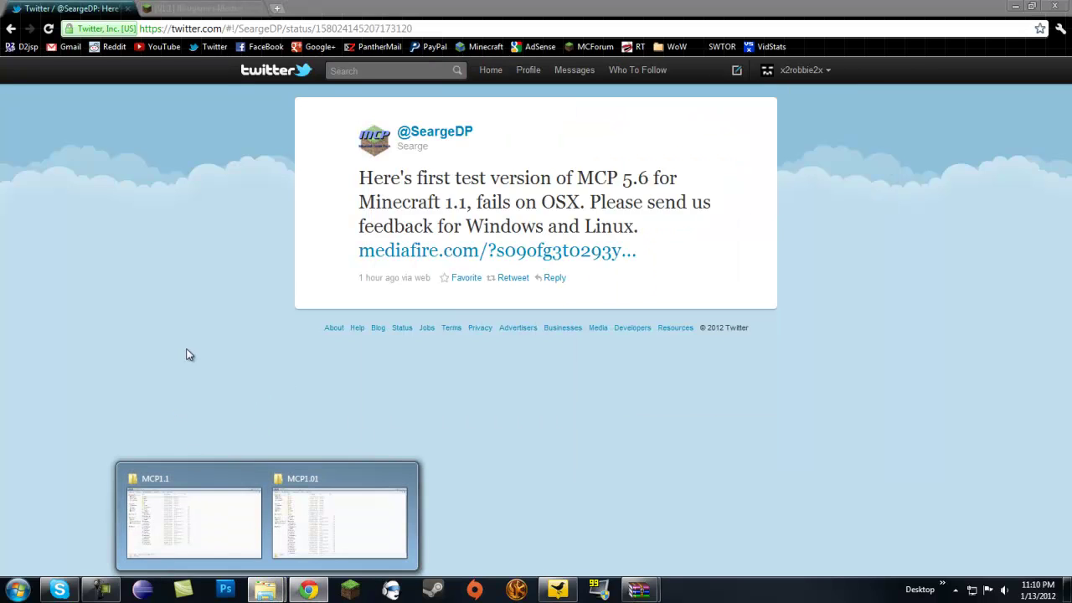
click(198, 505)
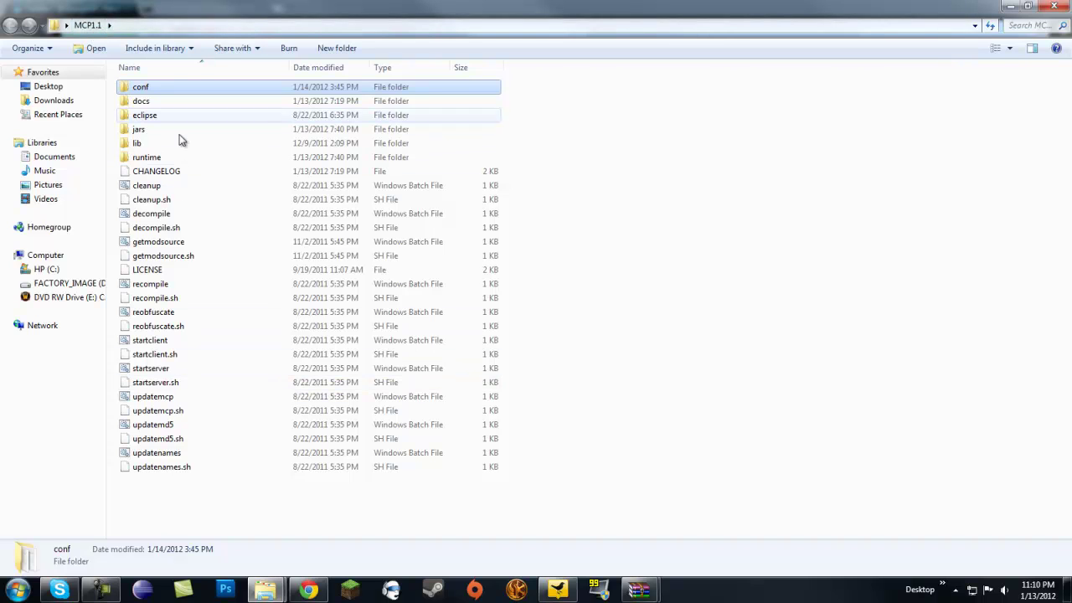
click(638, 577)
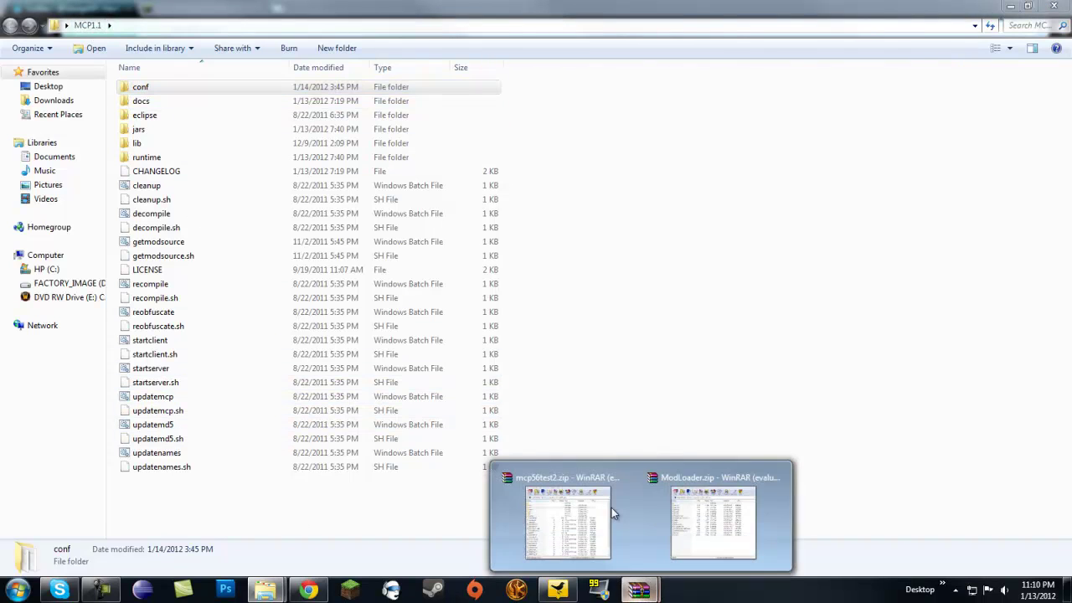
click(630, 312)
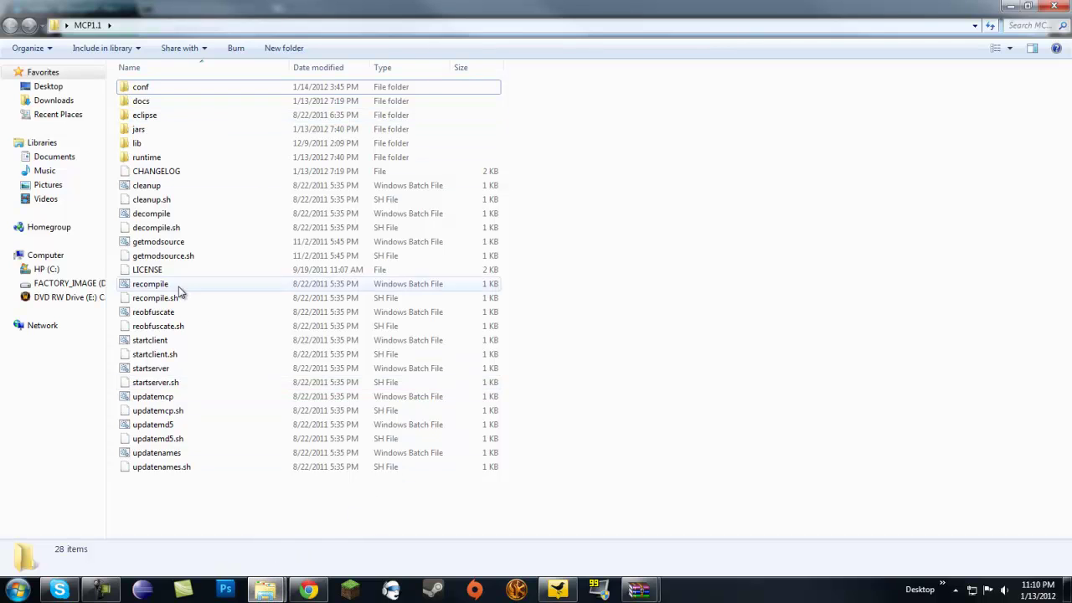
right_click(266, 590)
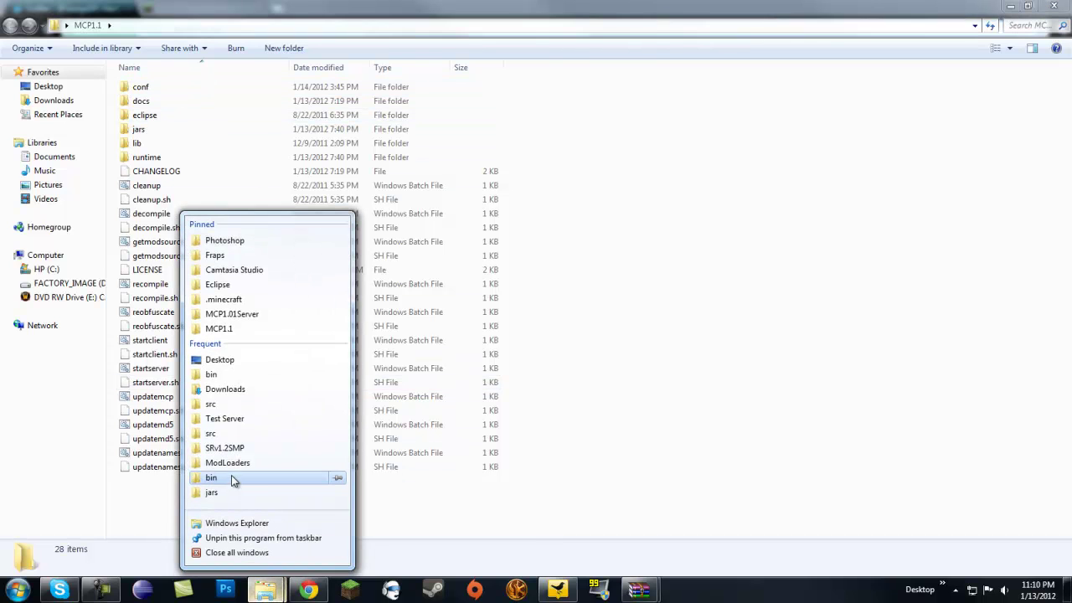
- Rename the .minecraft folder in Roaming to '.minecraft - SMP server'
click(253, 299)
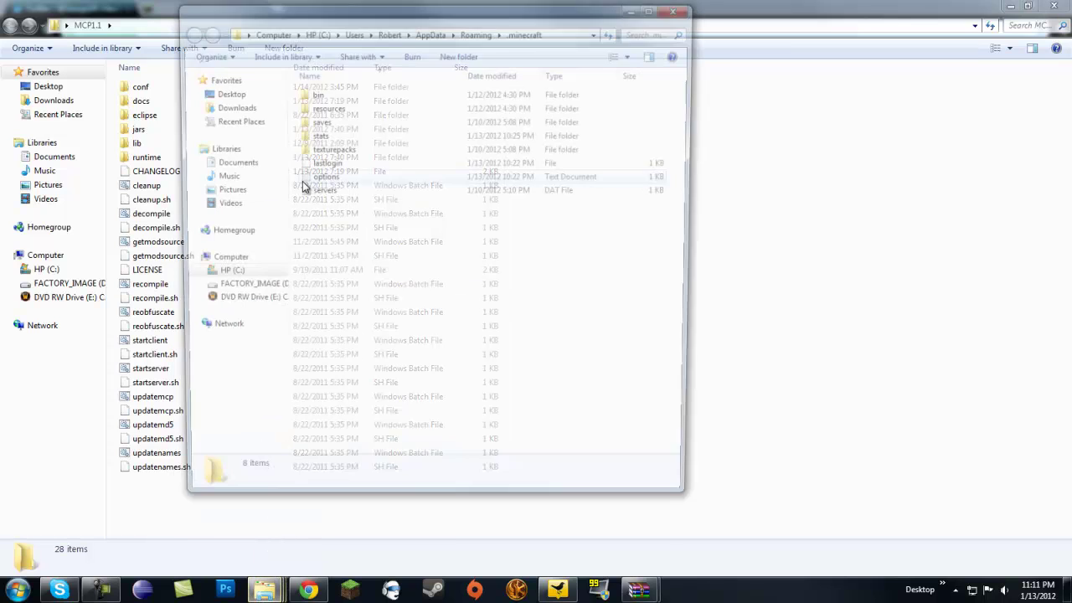
click(479, 30)
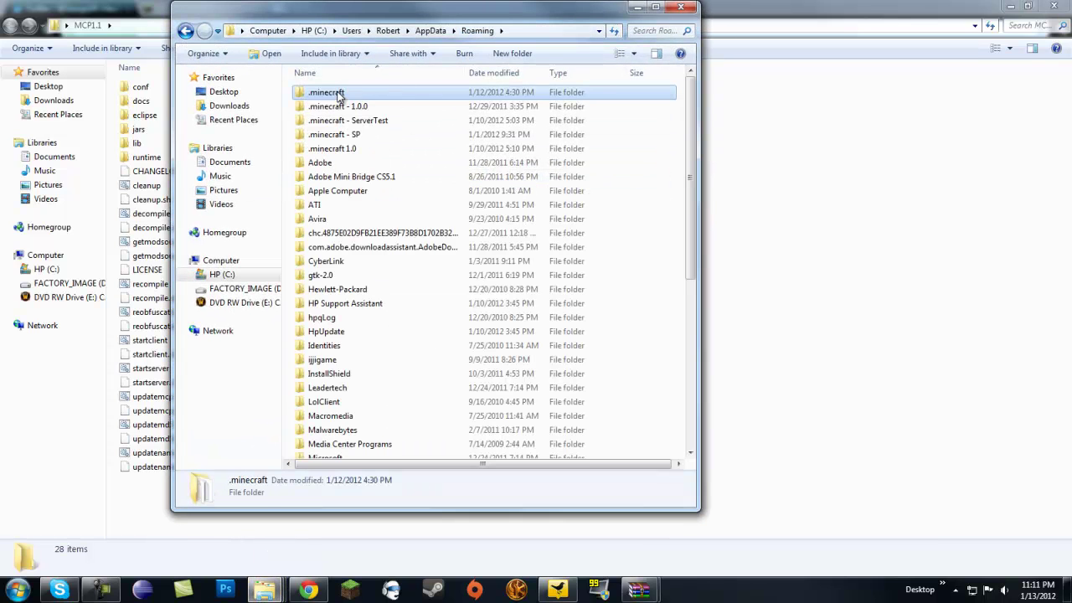
right_click(336, 92)
click(377, 361)
key(End)
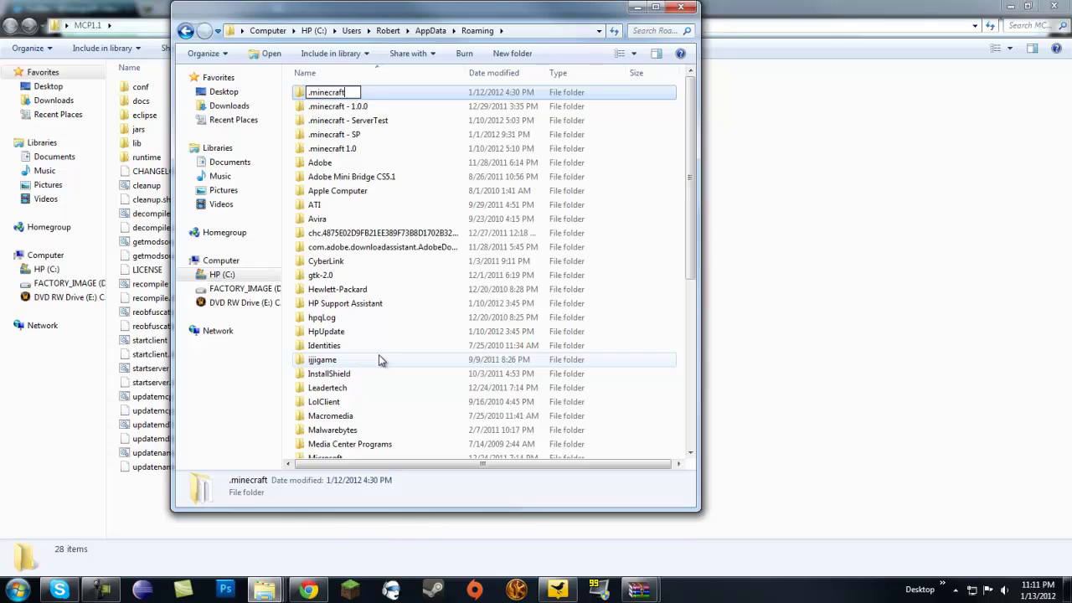
text(- SMP server)
key(Return)
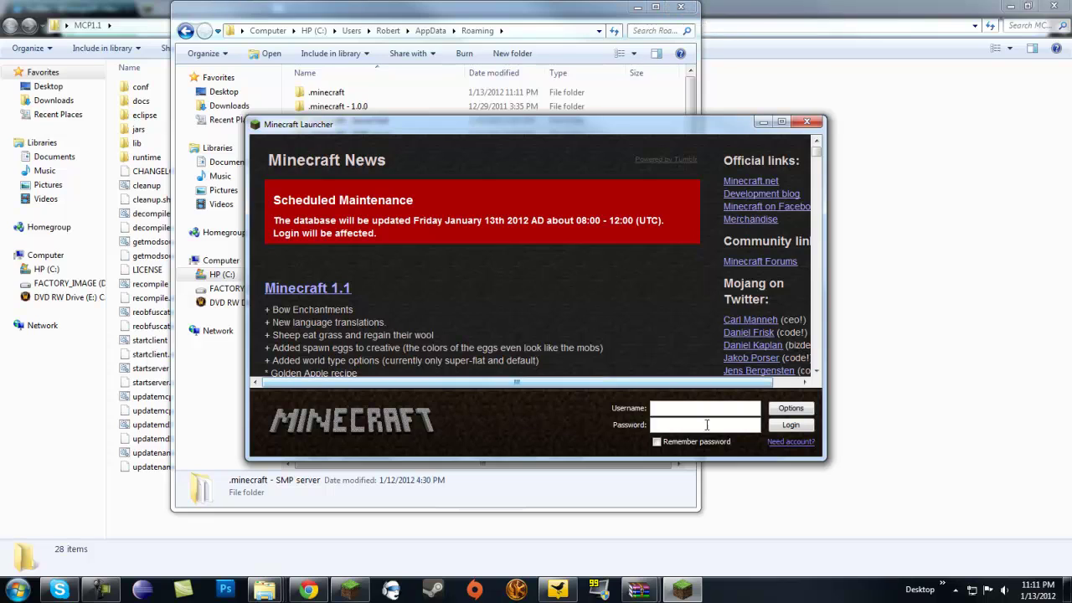
- Log in to the Minecraft launcher with the account username and check the newly created .minecraft folder
text(Roob3rt)
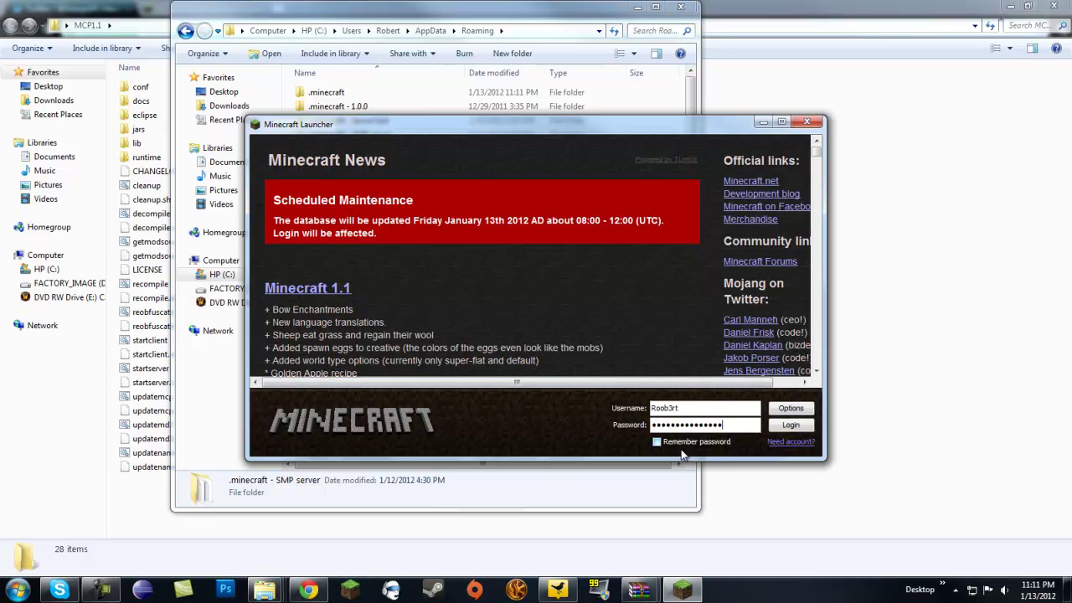
click(792, 426)
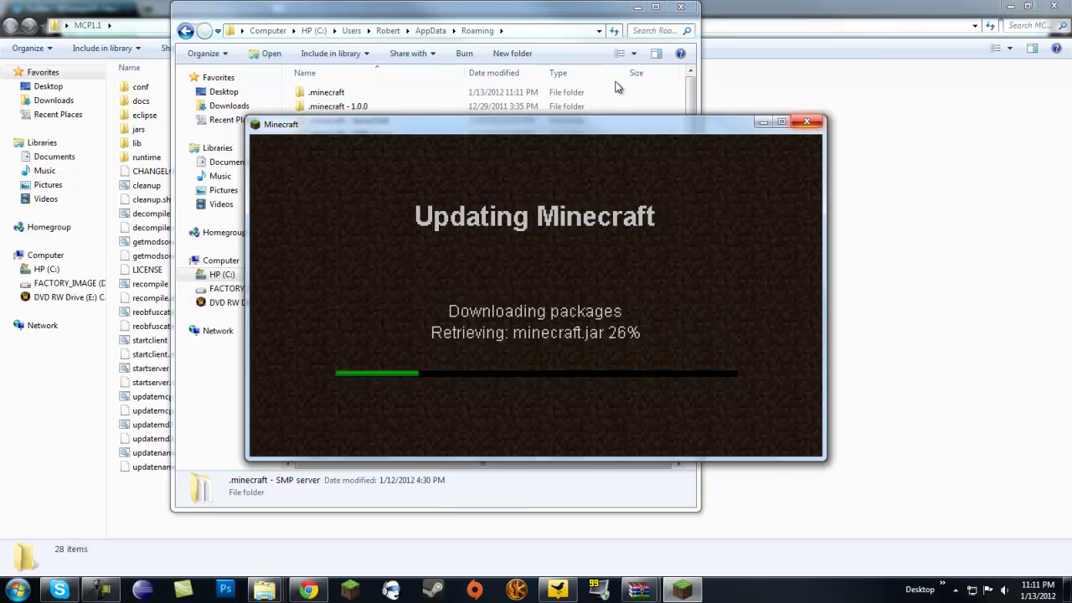
click(617, 114)
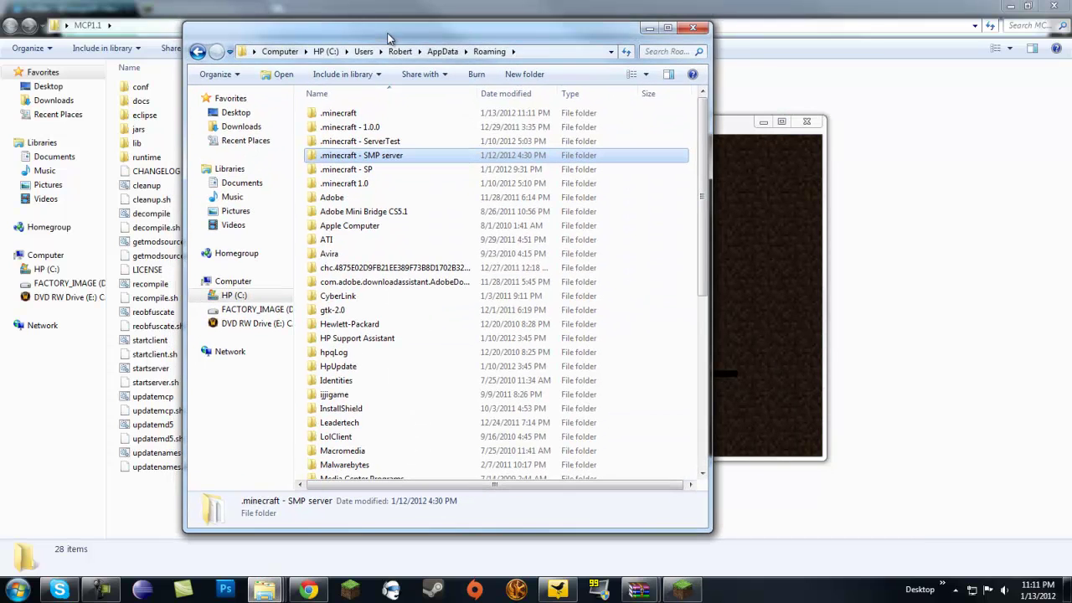
double_click(339, 114)
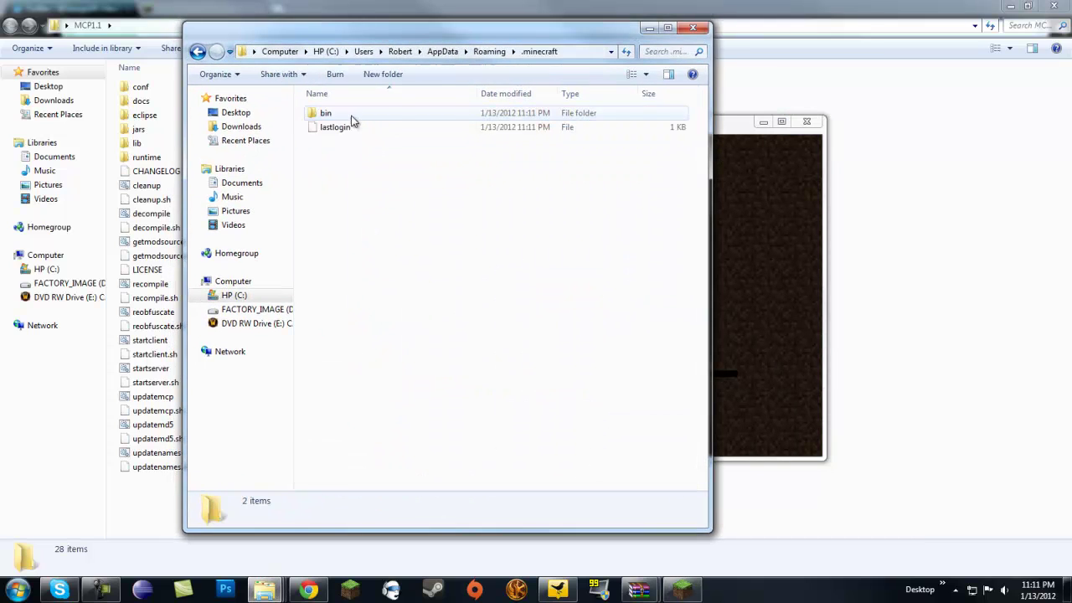
click(194, 51)
drag(268, 35, 349, 34)
- Create a new singleplayer world, then save, quit and close Minecraft
click(788, 180)
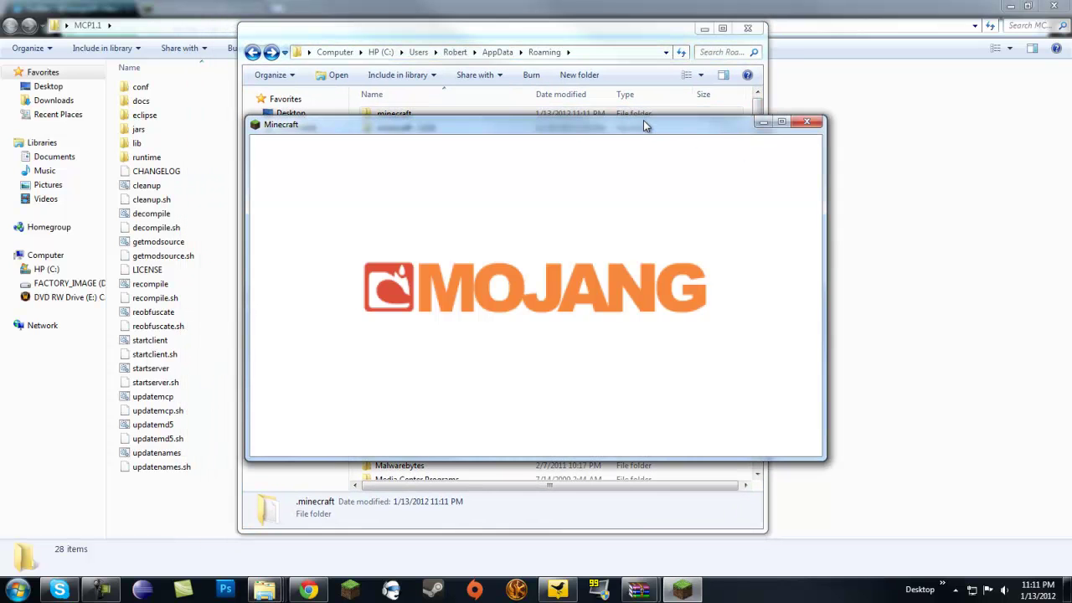
drag(636, 128, 828, 103)
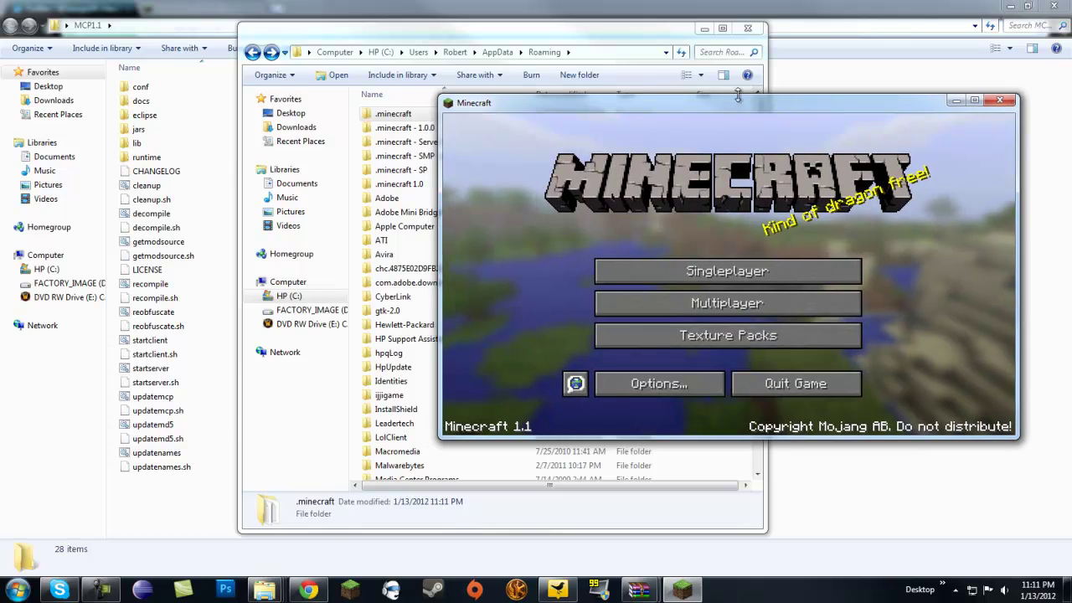
click(748, 272)
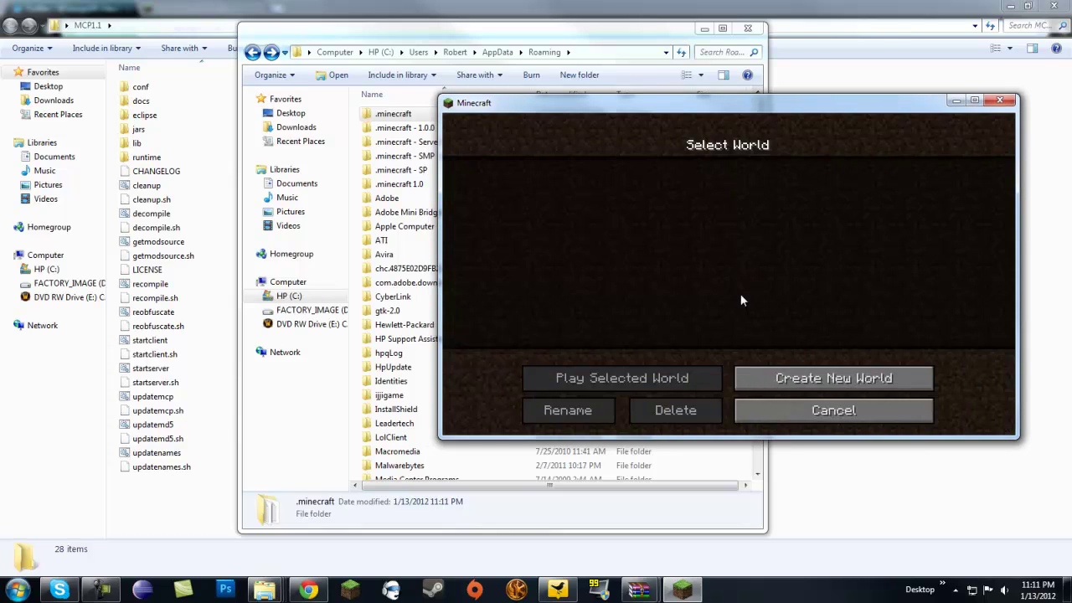
click(771, 370)
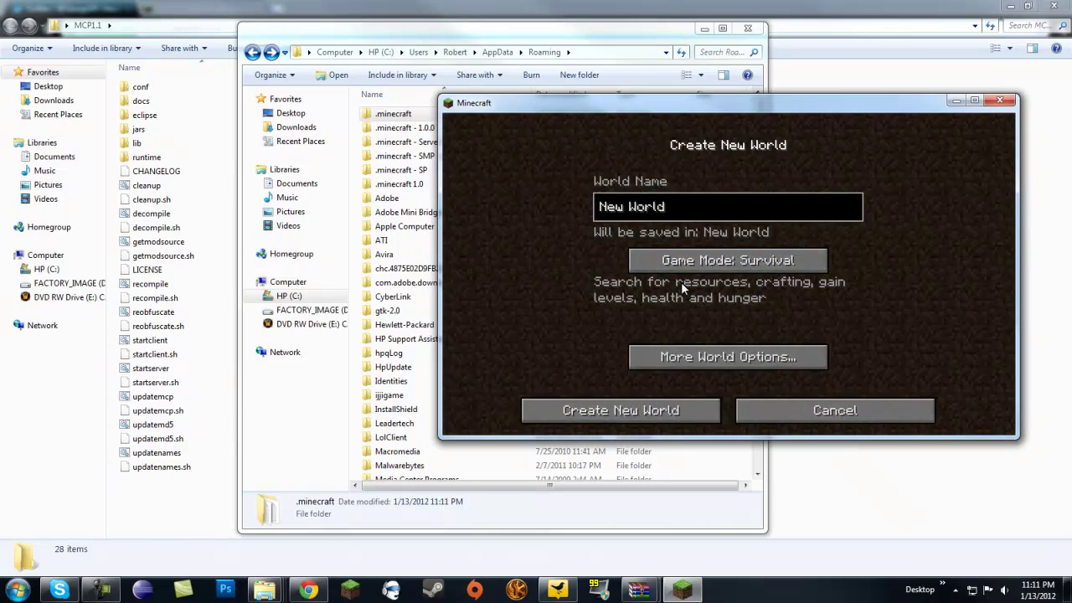
click(620, 404)
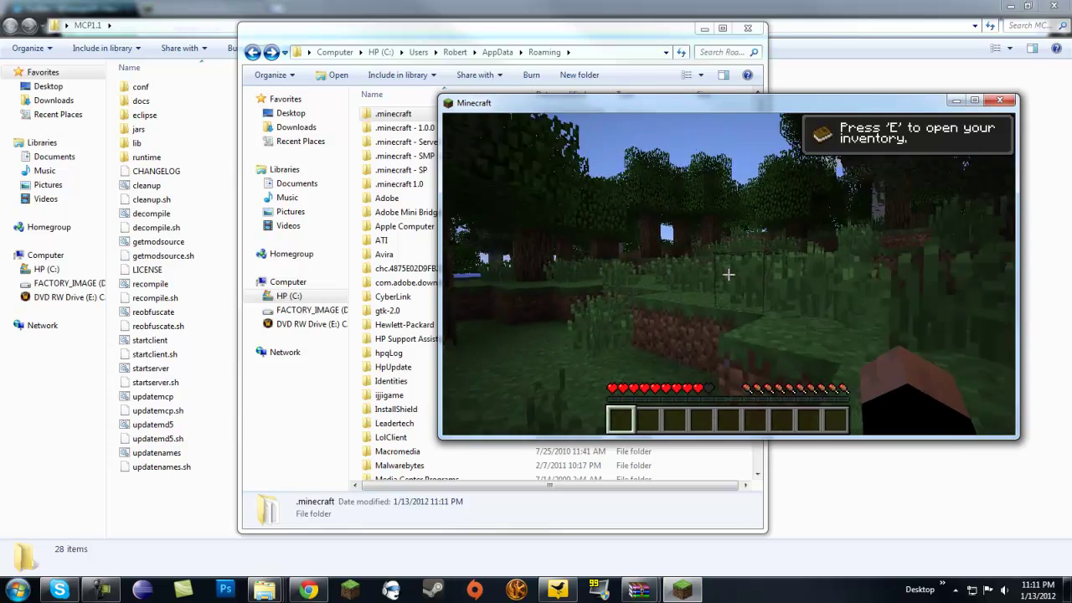
key(Escape)
click(727, 345)
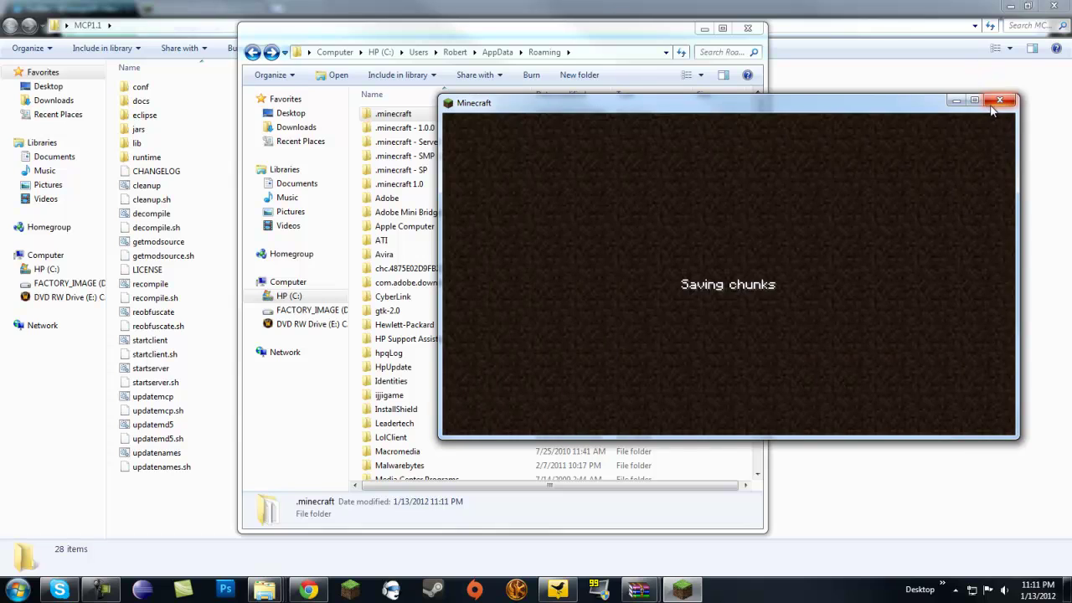
click(993, 103)
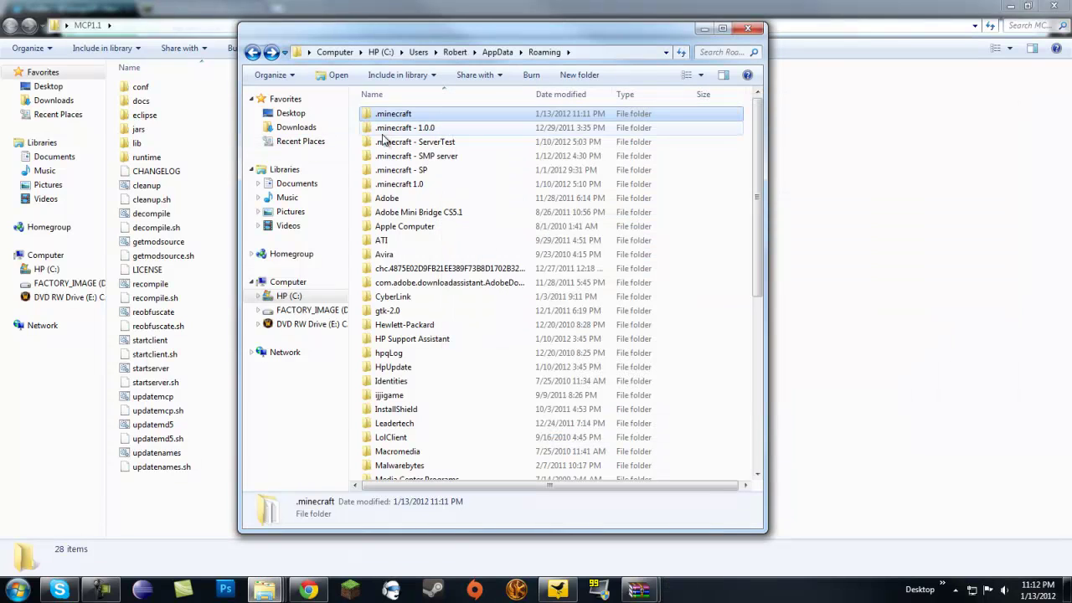
- Copy the bin and resources folders from the fresh .minecraft into MCP1.1's jars folder
double_click(397, 117)
drag(340, 36, 623, 36)
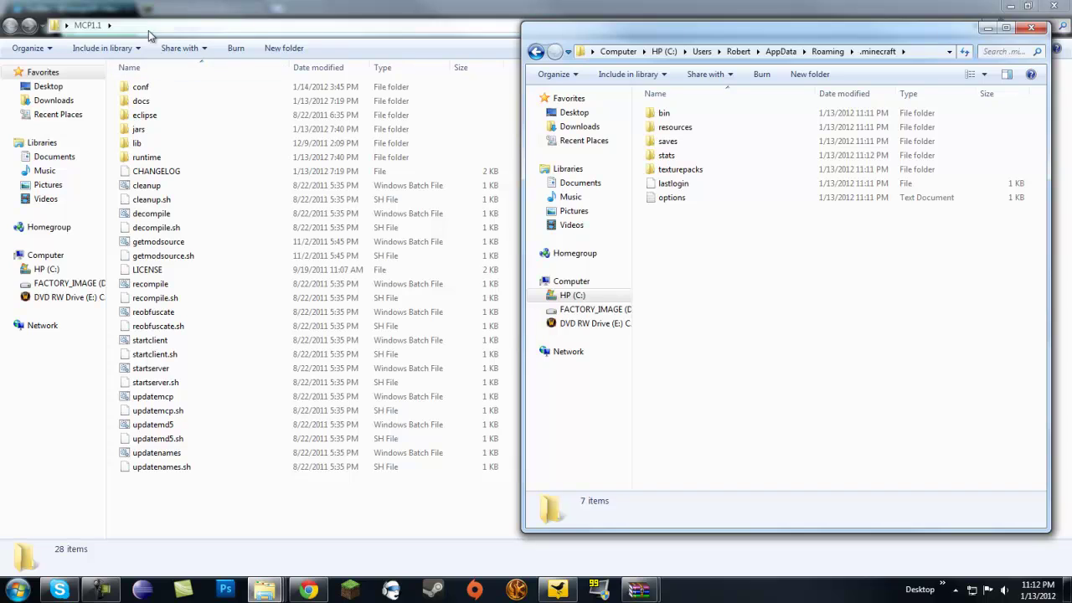
double_click(148, 130)
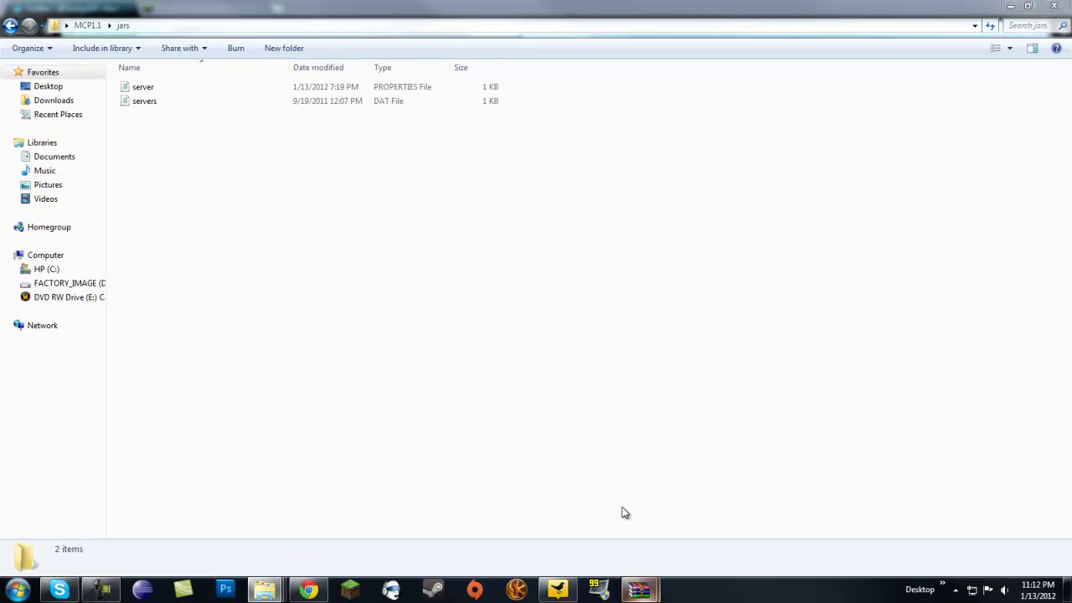
mouse_move(265, 589)
click(394, 511)
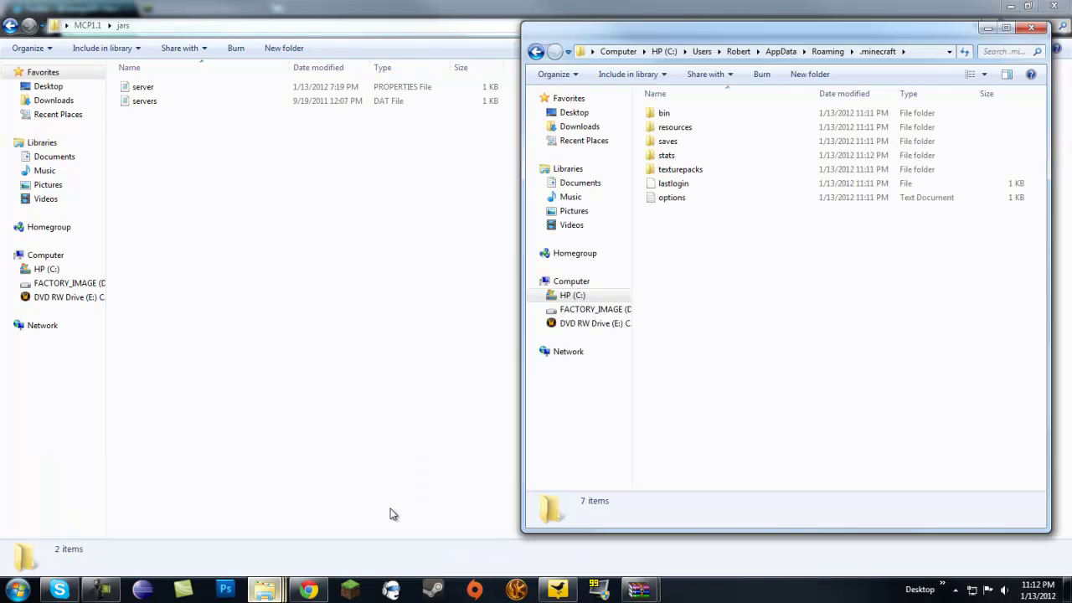
click(703, 117)
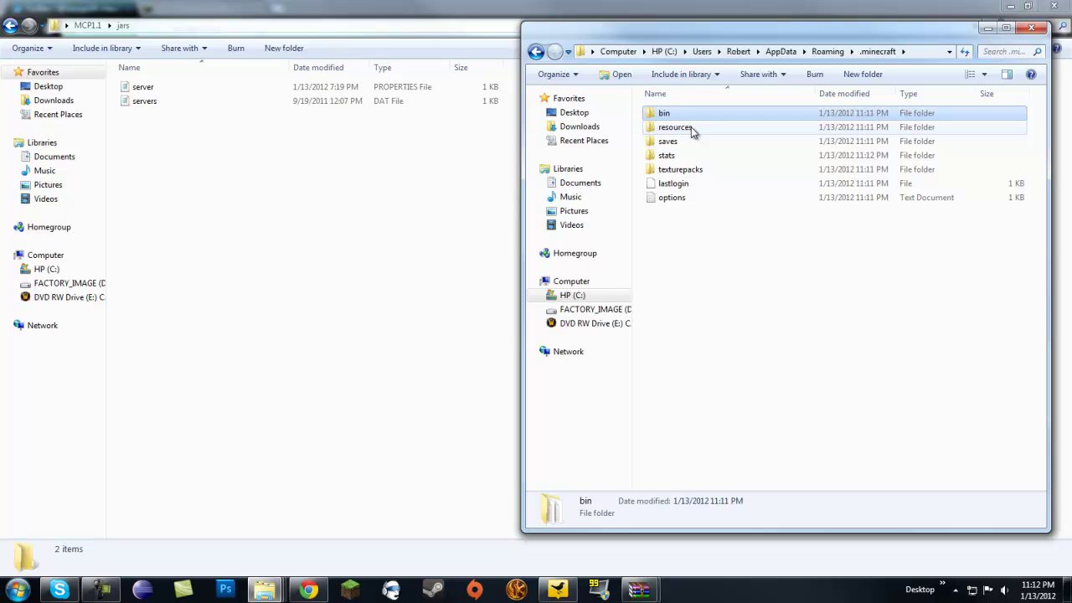
ctrl+click(691, 126)
click(350, 239)
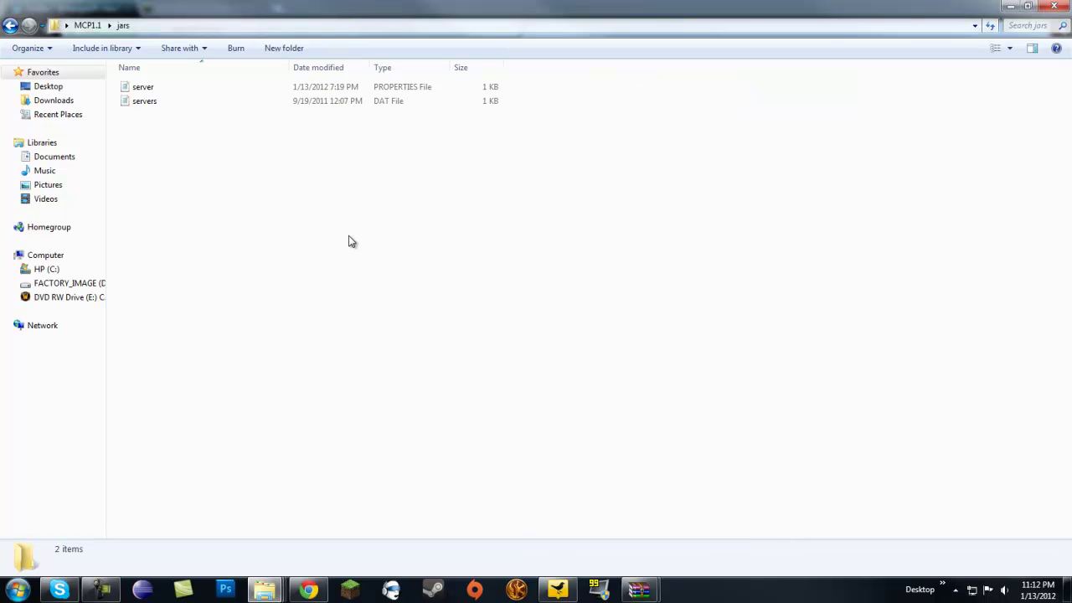
key(ctrl+v)
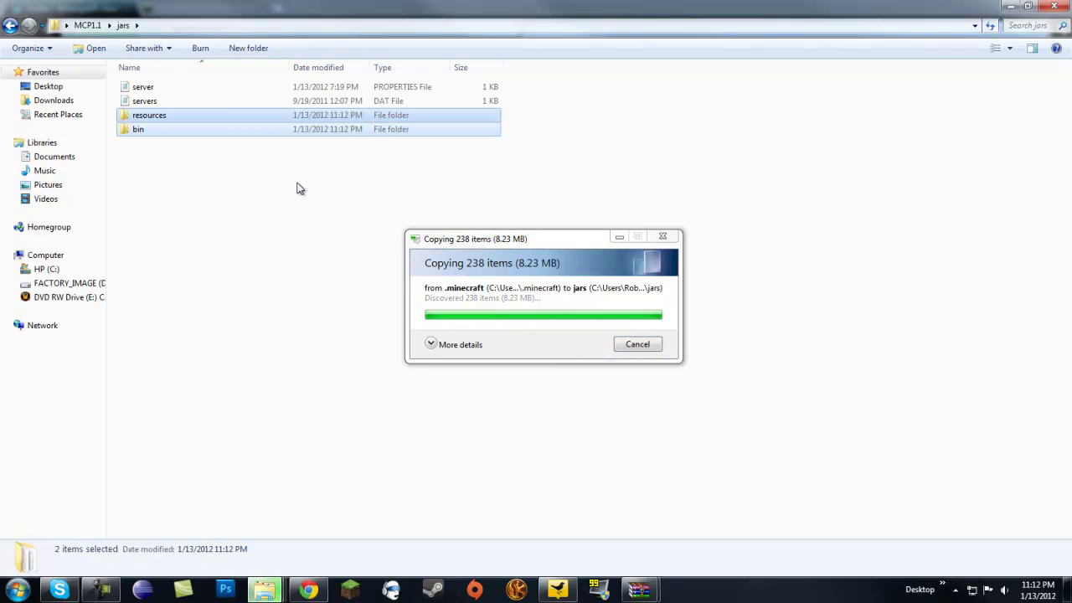
click(196, 226)
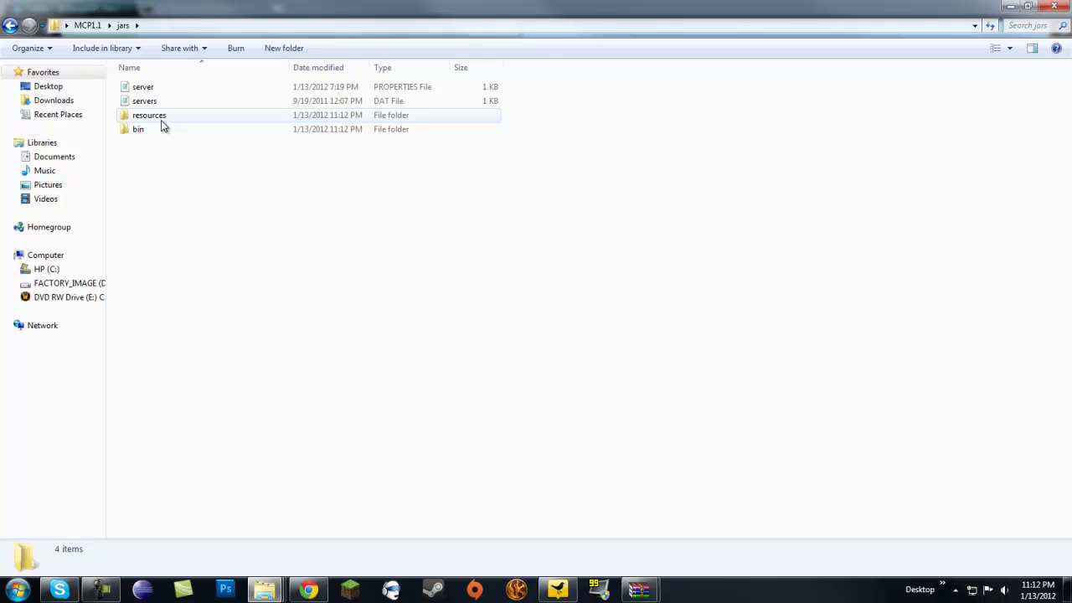
- Open the bin folder inside MCP1.1's jars folder
click(10, 25)
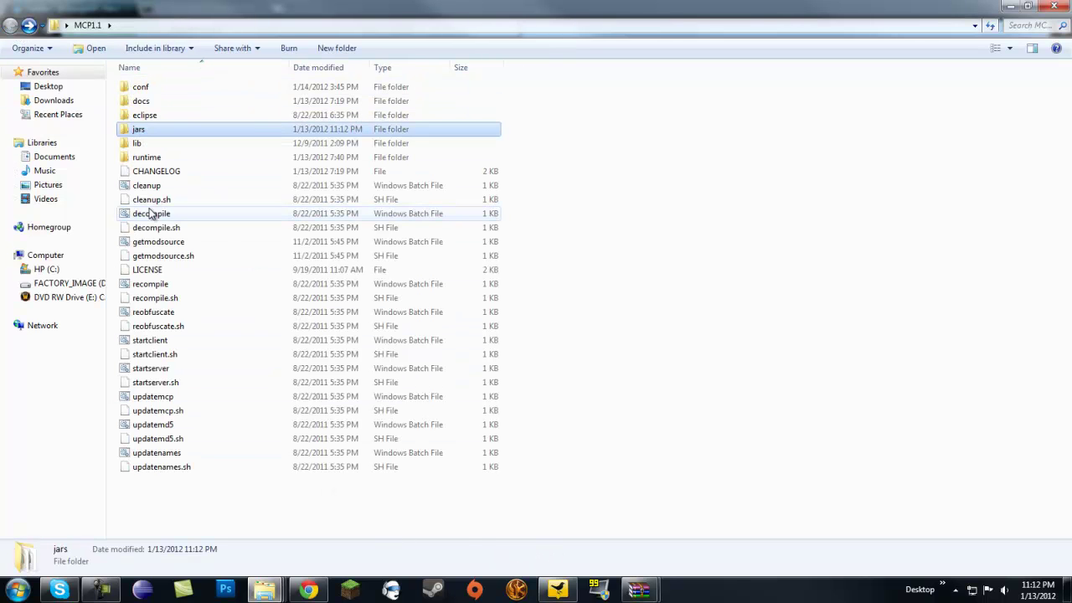
double_click(164, 135)
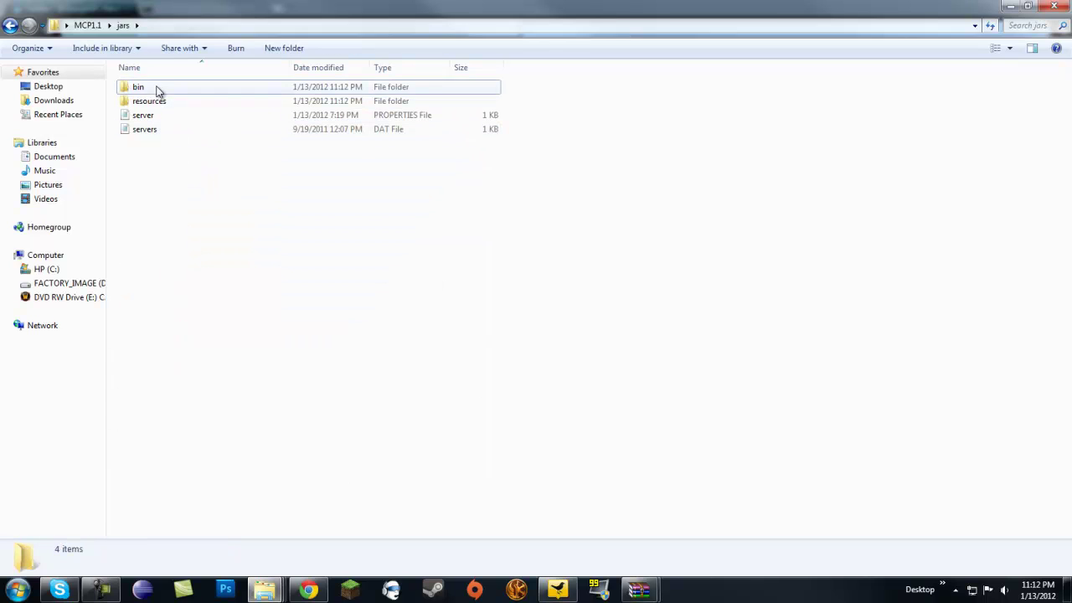
double_click(157, 89)
- Open minecraft.jar in WinRAR and delete its META-INF folder
right_click(155, 157)
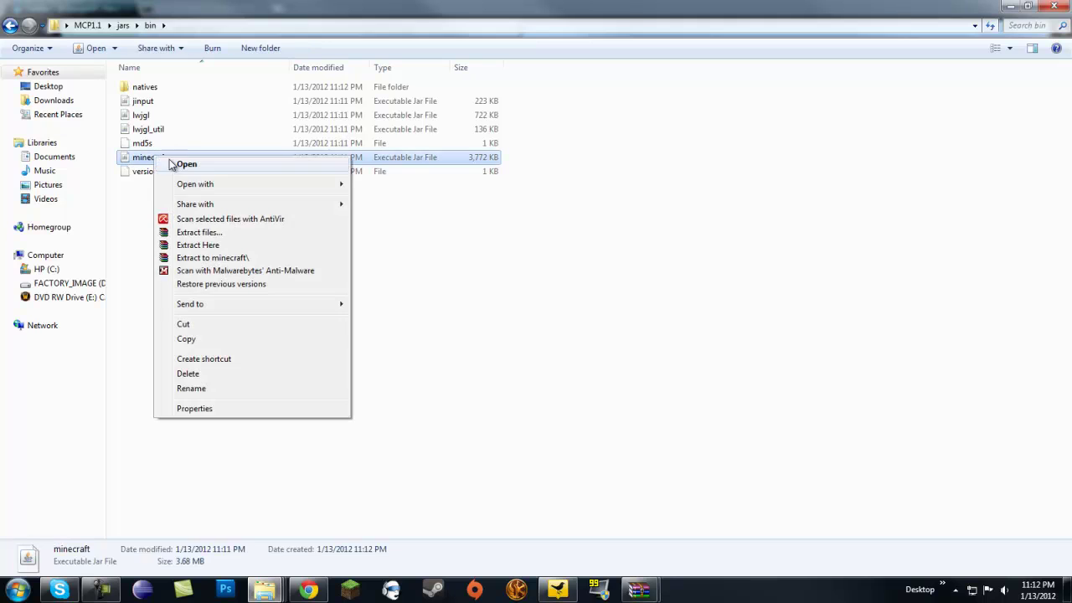
mouse_move(203, 185)
click(358, 200)
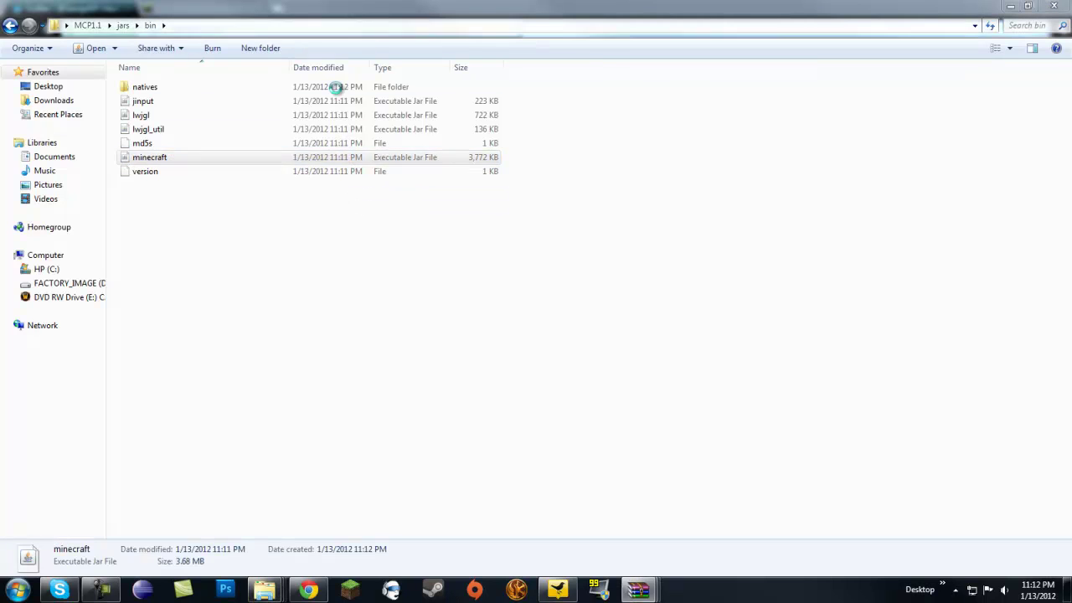
drag(354, 53, 333, 57)
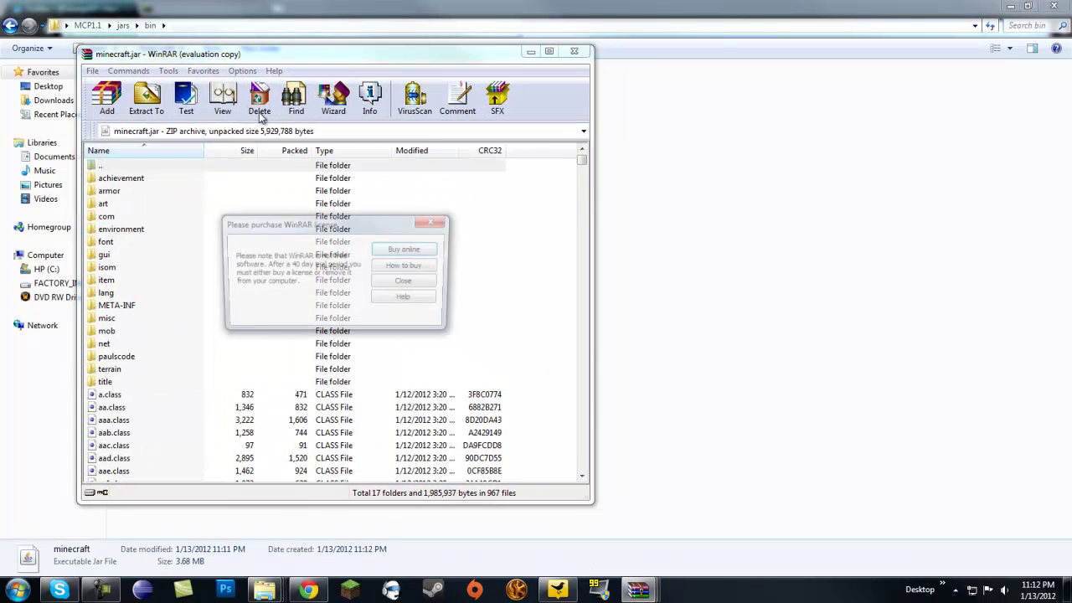
click(397, 282)
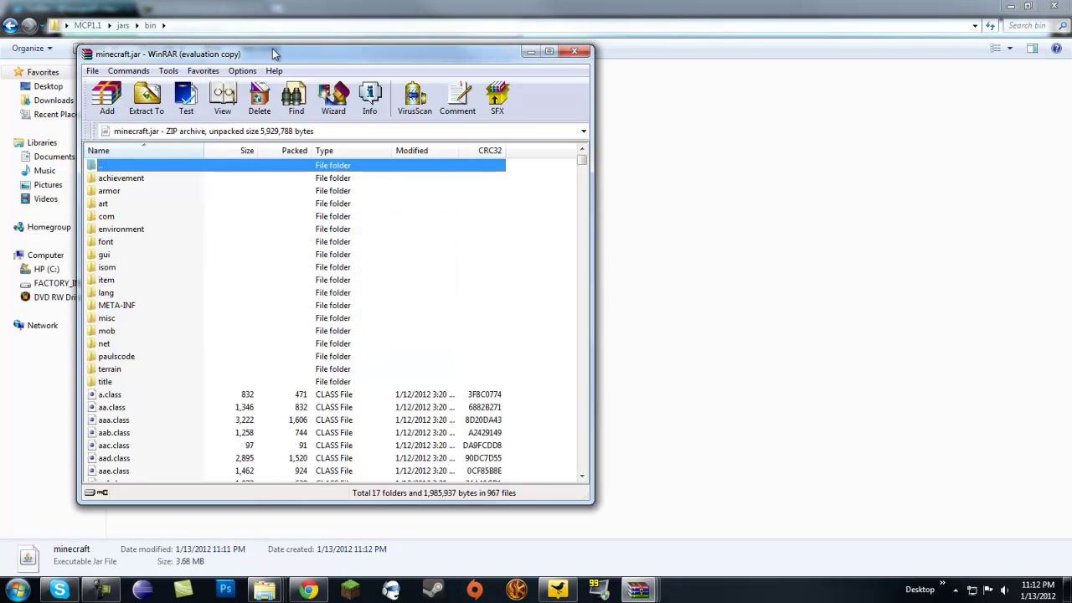
drag(272, 48, 267, 52)
click(124, 308)
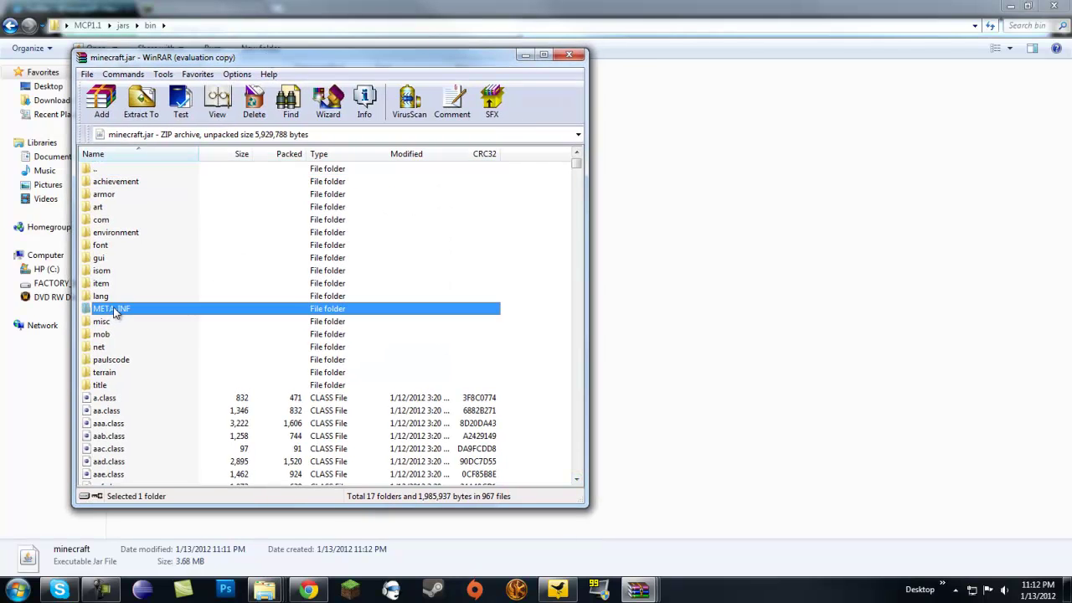
key(Delete)
key(Return)
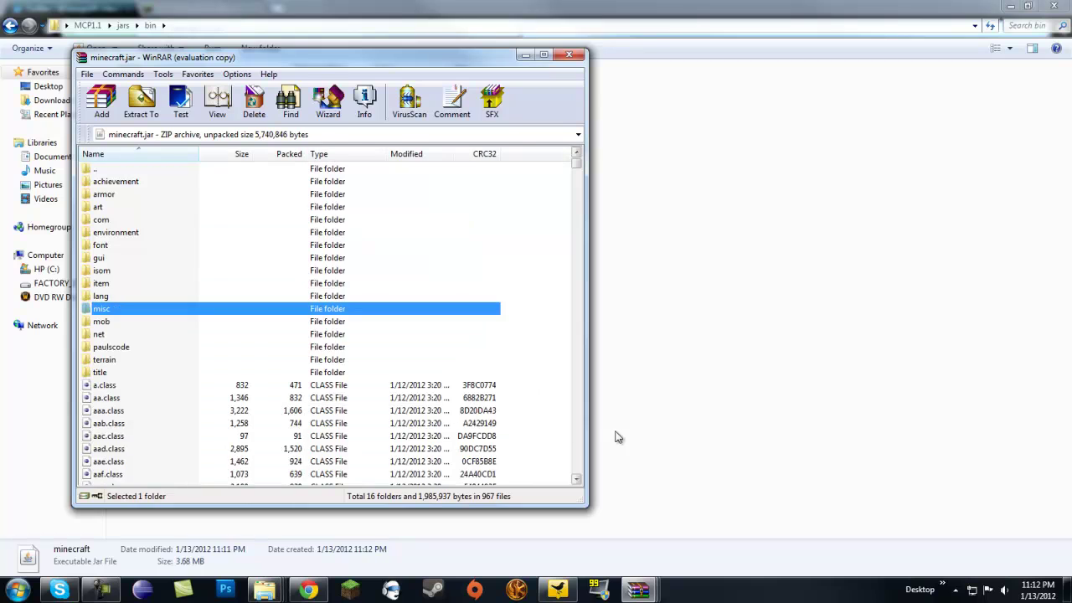
- Add all ModLoader.zip class files into minecraft.jar and close ModLoader.zip
mouse_move(637, 590)
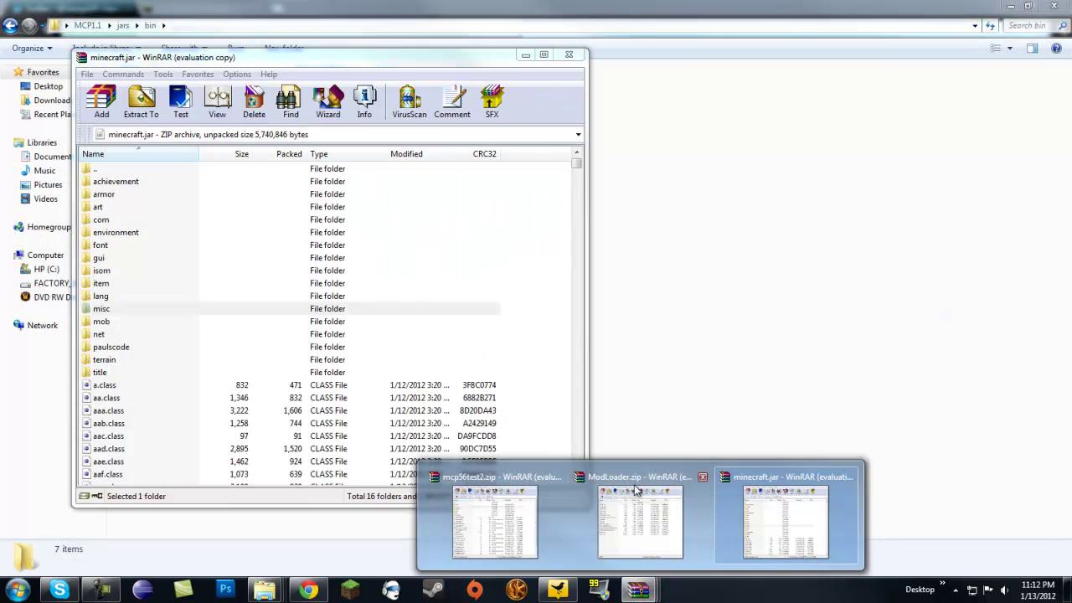
click(640, 519)
key(ctrl+a)
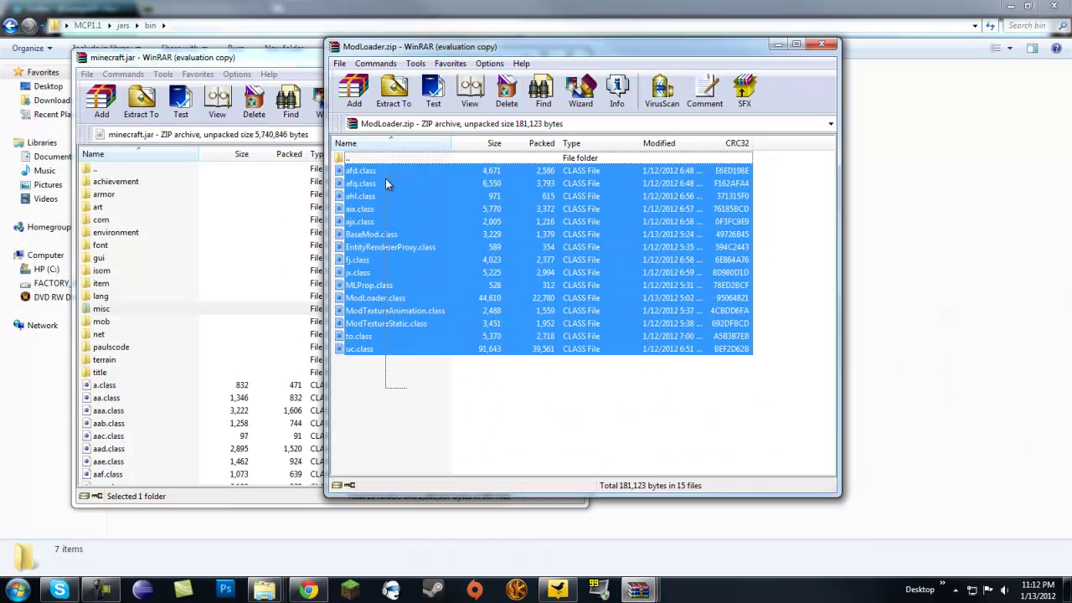
drag(382, 168, 226, 352)
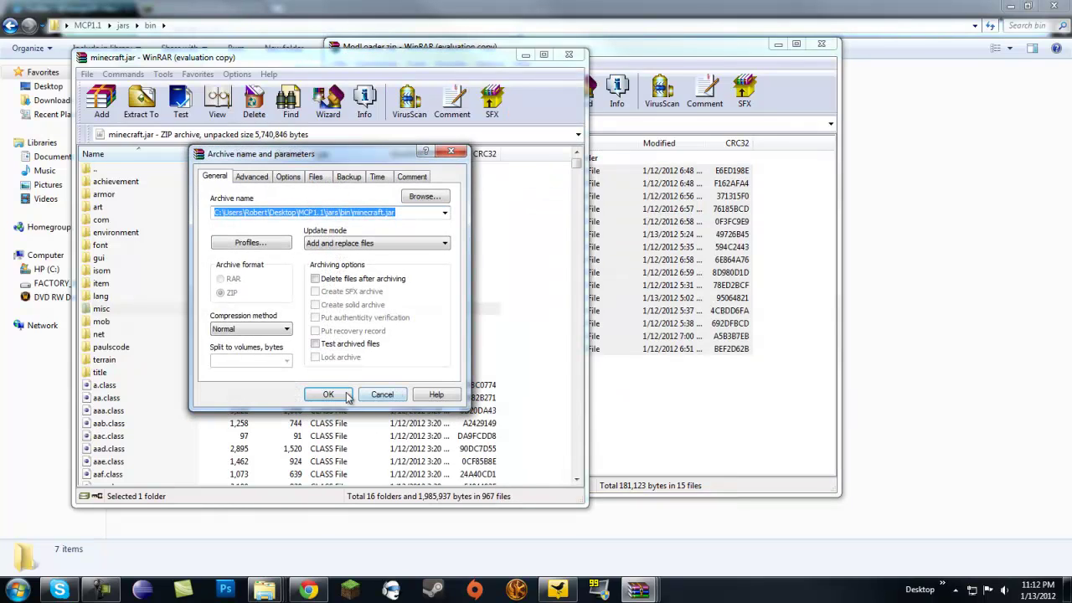
click(328, 390)
click(686, 49)
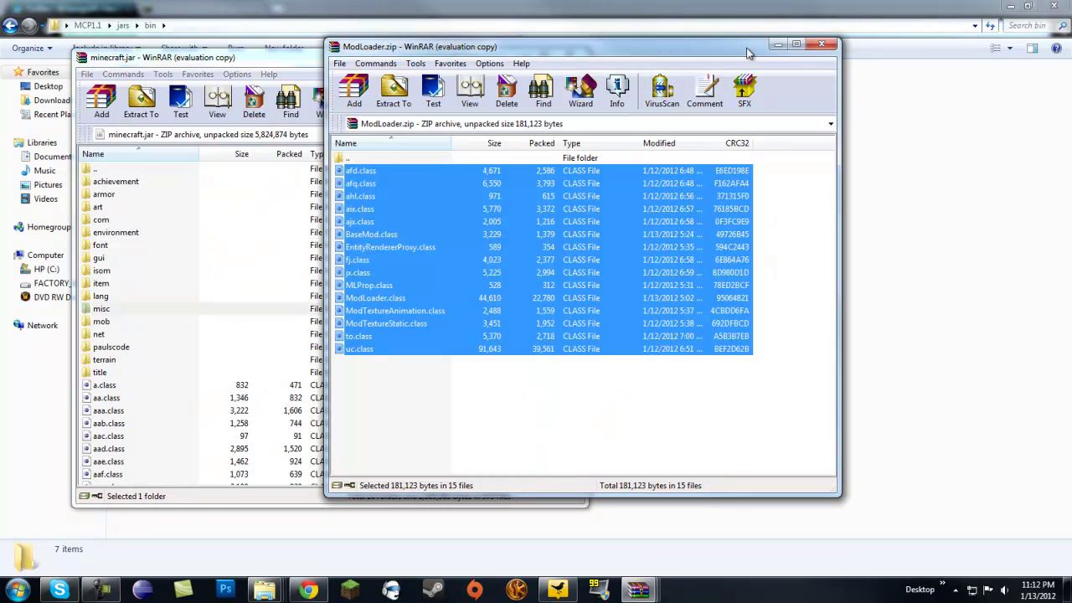
click(820, 44)
- Close the minecraft.jar archive and return to the MCP1.1 folder
click(567, 56)
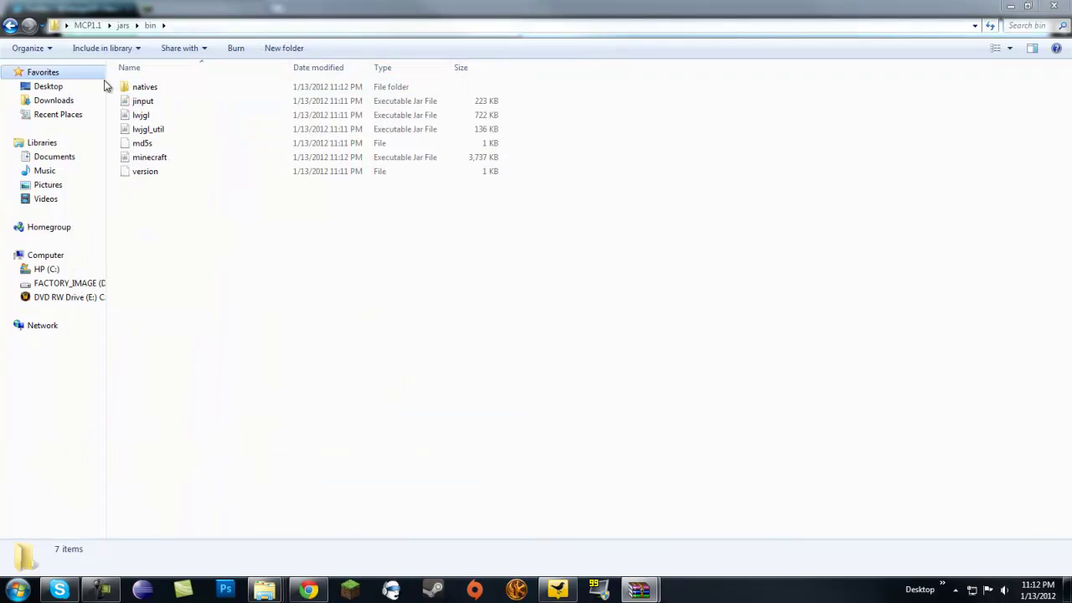
click(10, 25)
key(alt+Left)
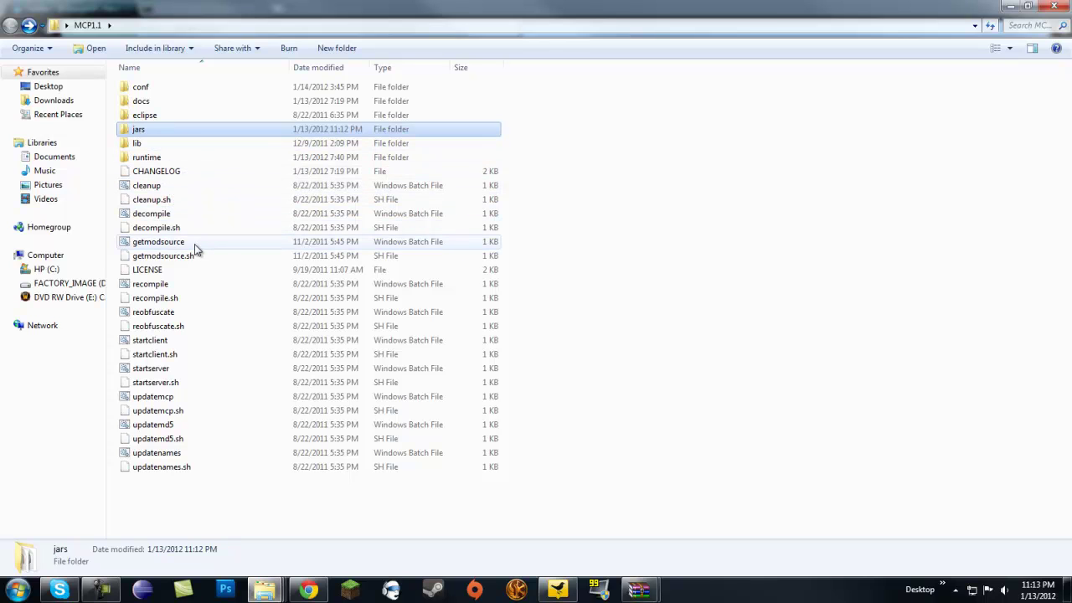
- Run decompile.bat, allowing it past the COMODO alert, and close the finished console
double_click(173, 216)
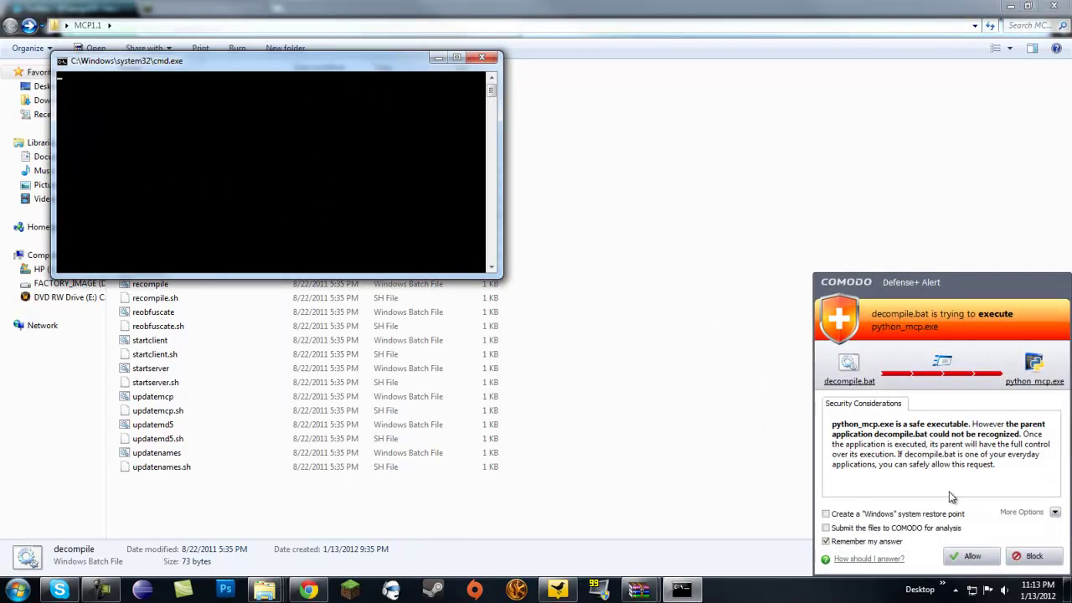
click(967, 556)
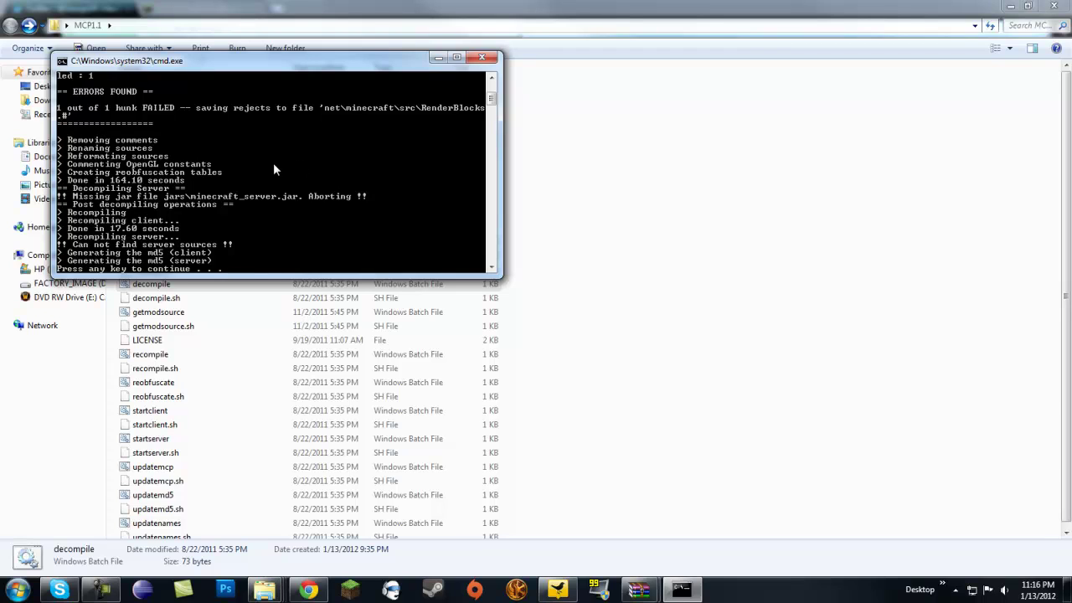
scroll(272, 163, up, 4)
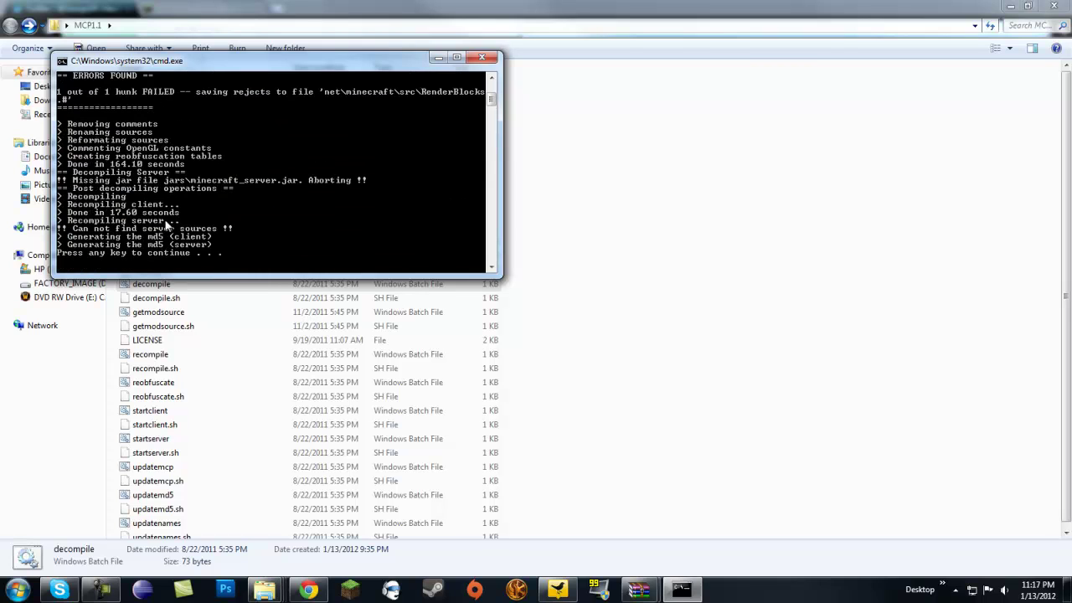
scroll(165, 225, down, 1)
key(Return)
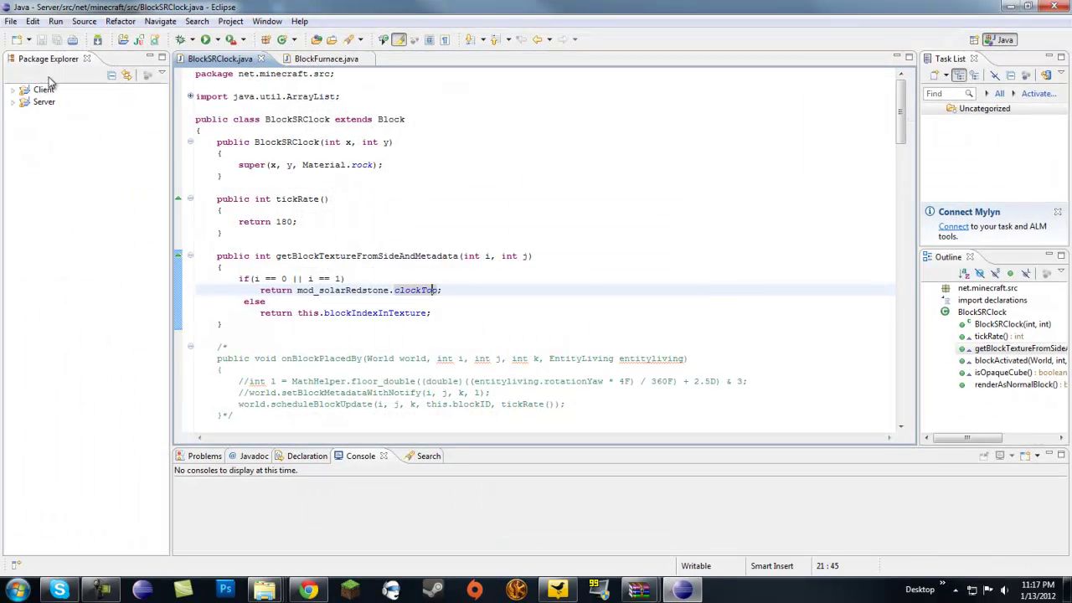
- Close the BlockSRClock.java and BlockFurnace.java editors and browse for another workspace
click(260, 59)
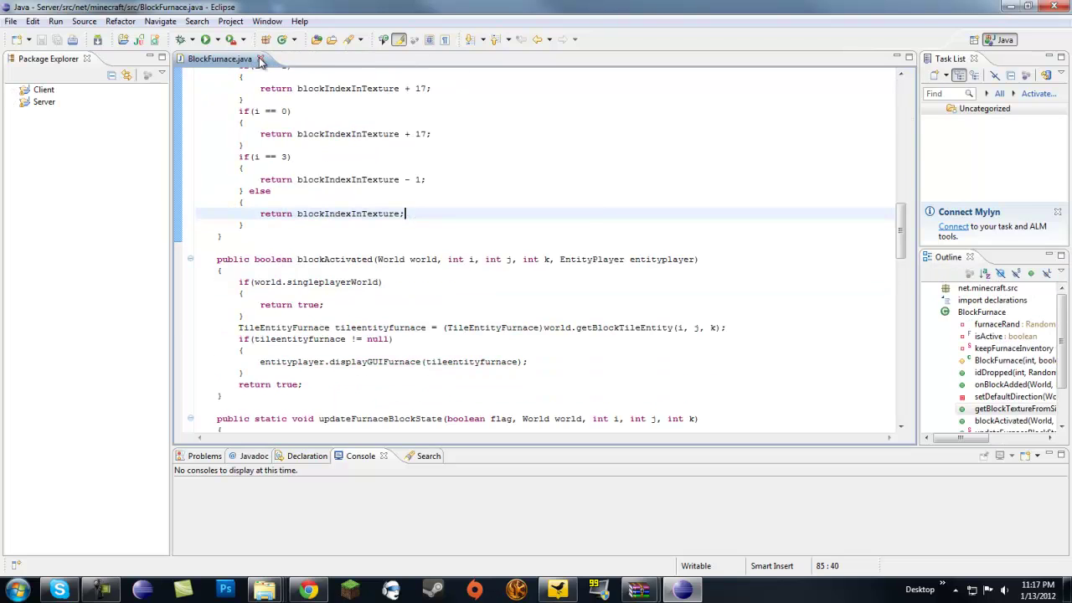
click(260, 59)
click(13, 22)
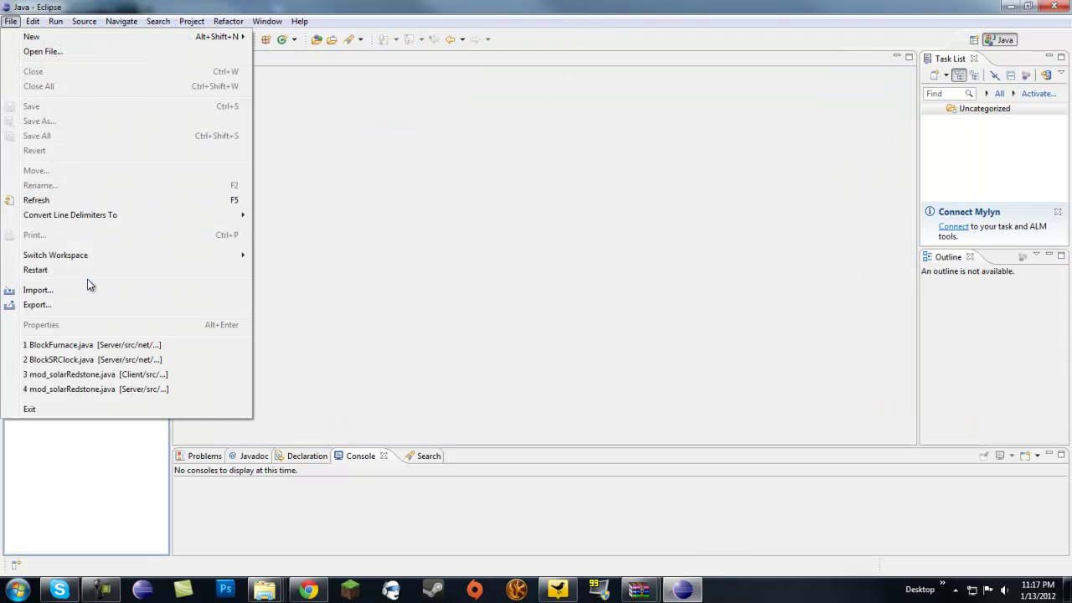
mouse_move(83, 261)
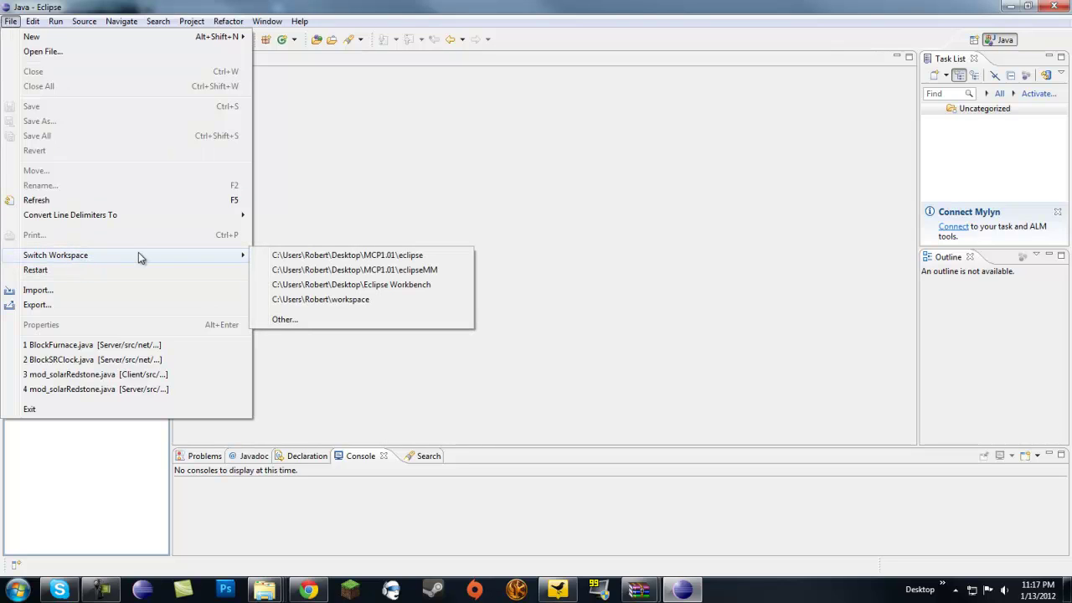
click(285, 319)
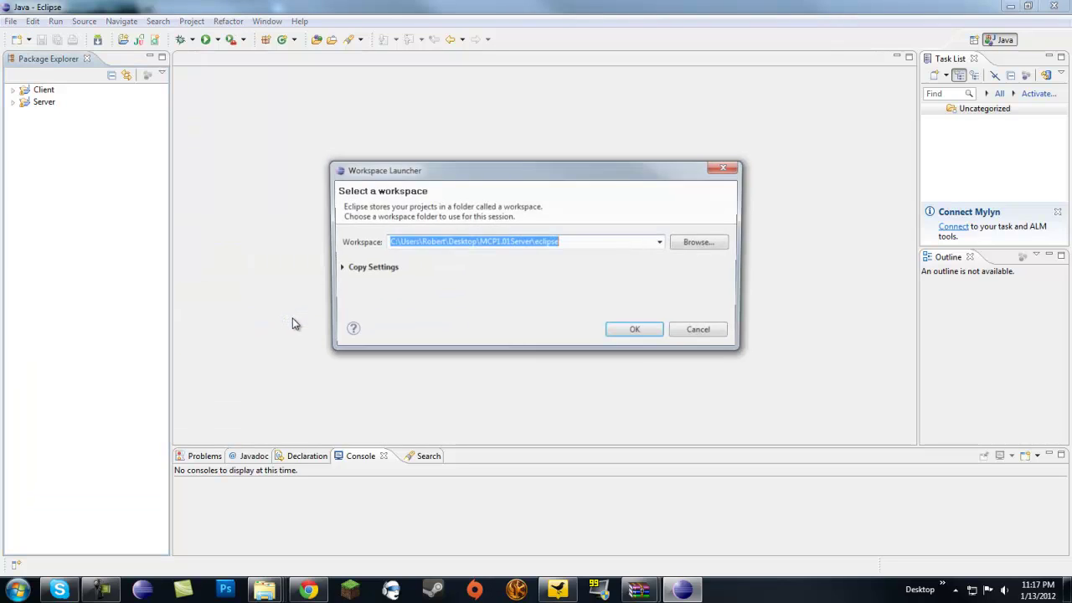
click(700, 243)
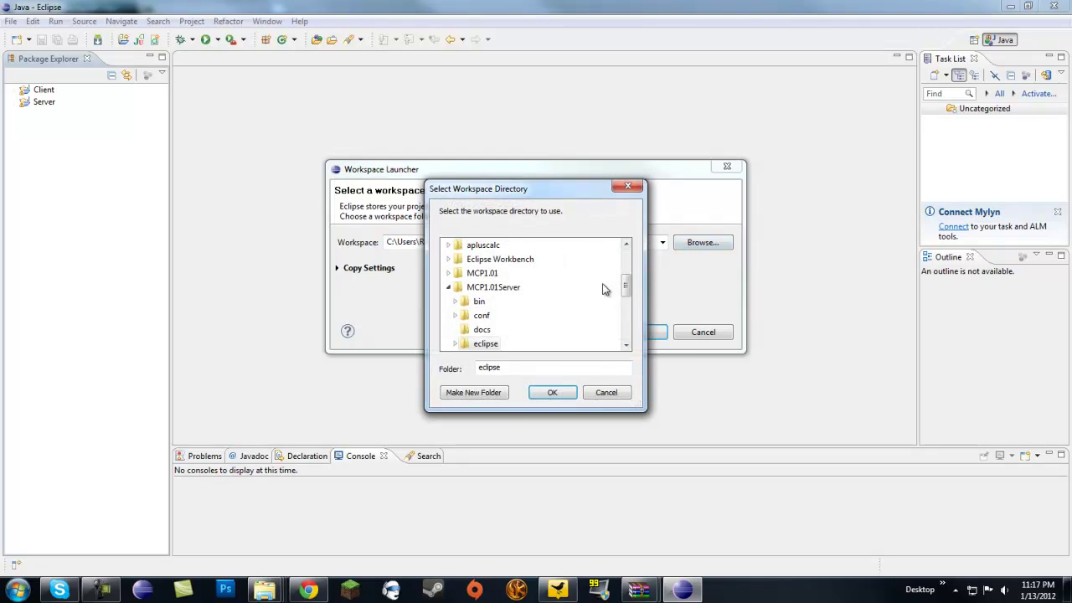
- Select MCP1.1\eclipse as the workspace and restart Eclipse in it
click(448, 288)
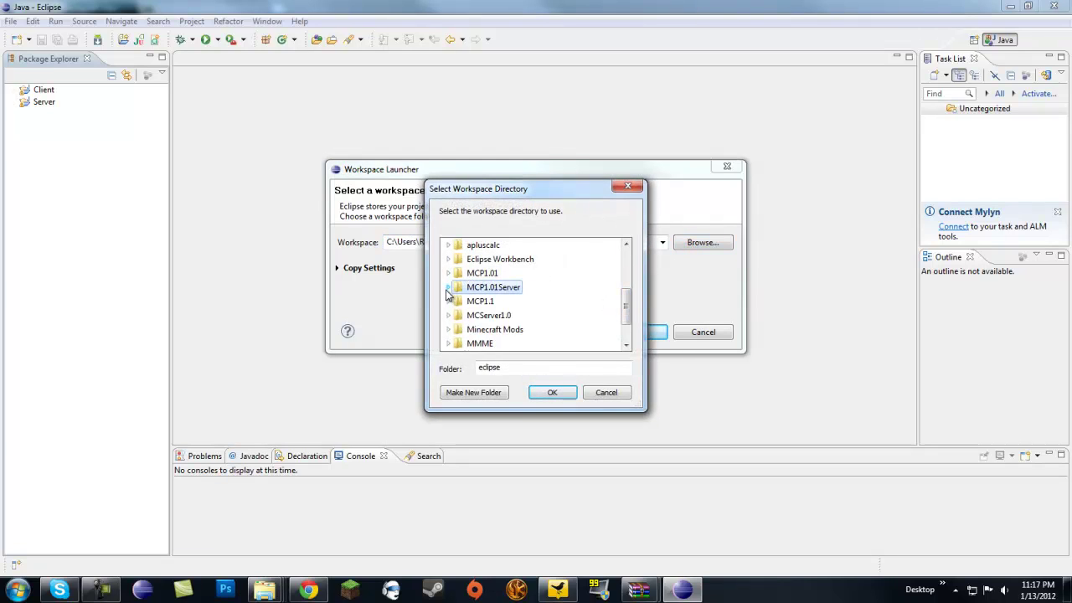
click(480, 300)
drag(626, 276, 624, 303)
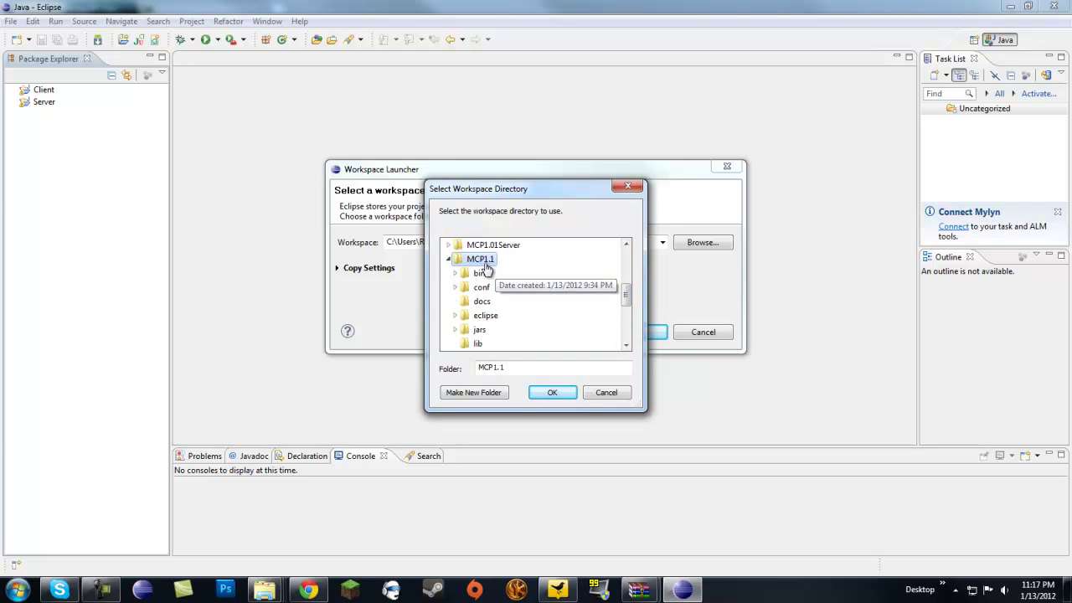
click(486, 317)
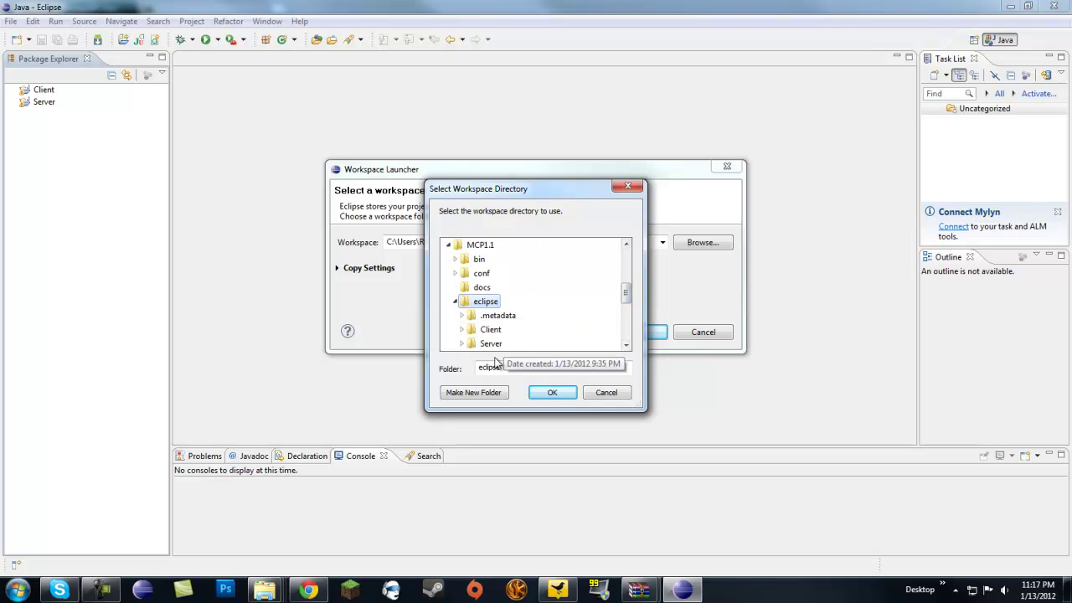
click(551, 393)
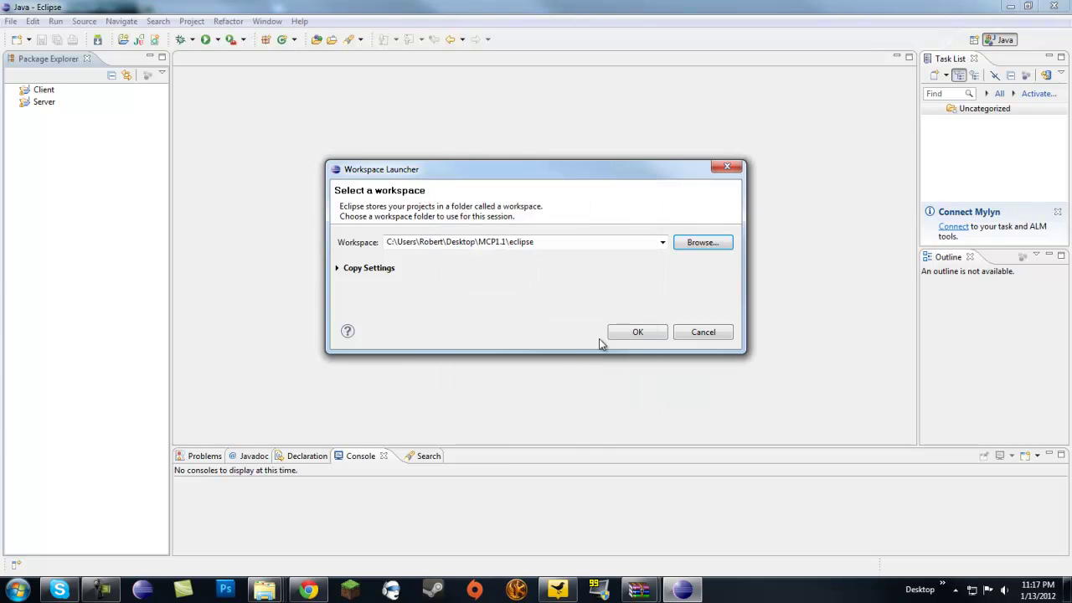
click(636, 330)
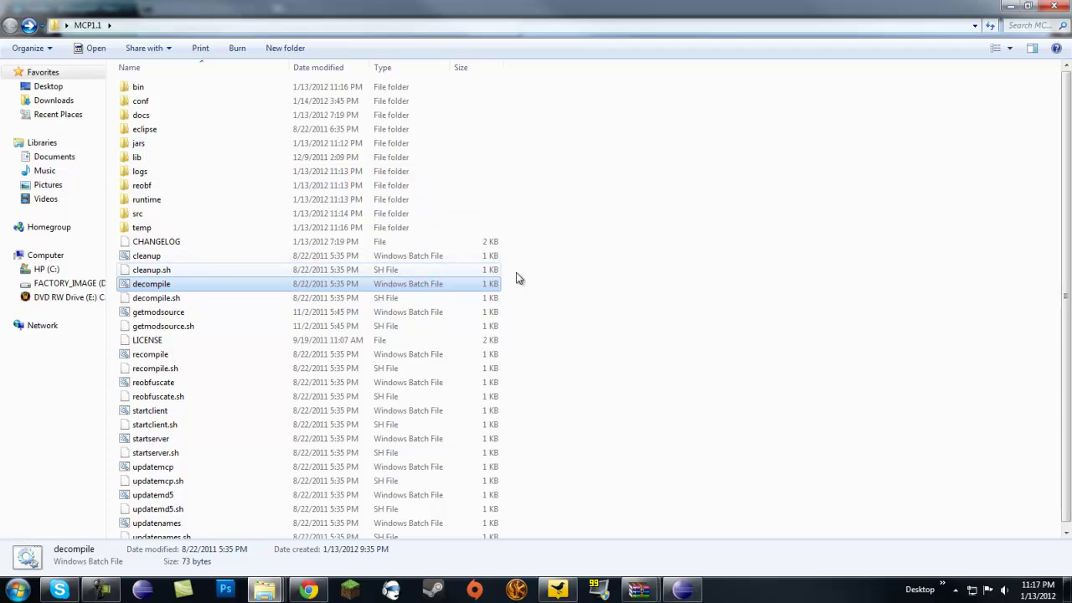
mouse_move(684, 592)
click(684, 591)
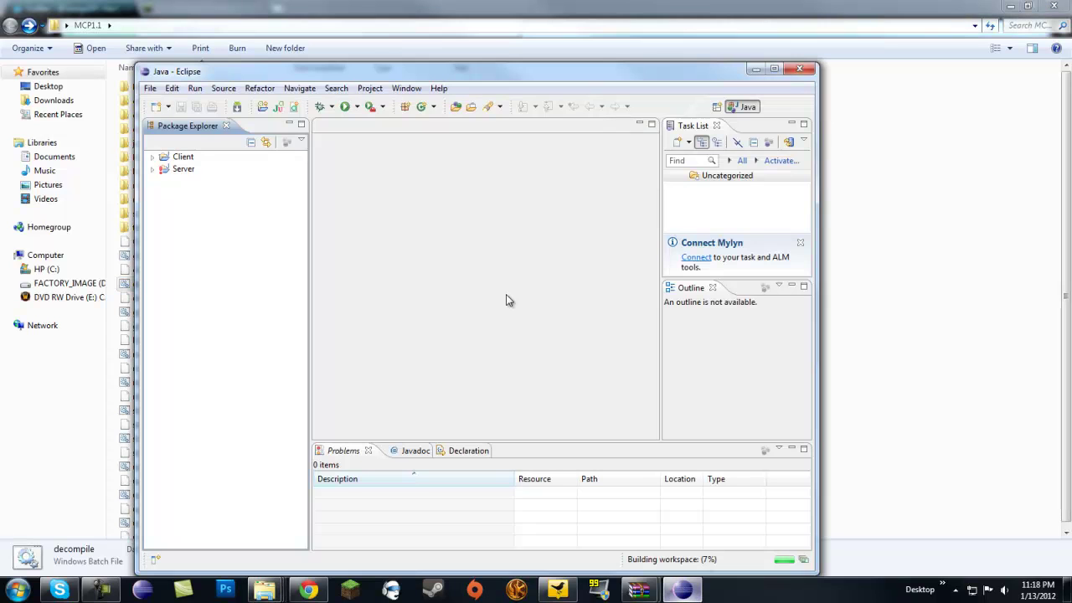
- Maximize Eclipse, expand the Client and Server projects, and review the two build errors
click(773, 69)
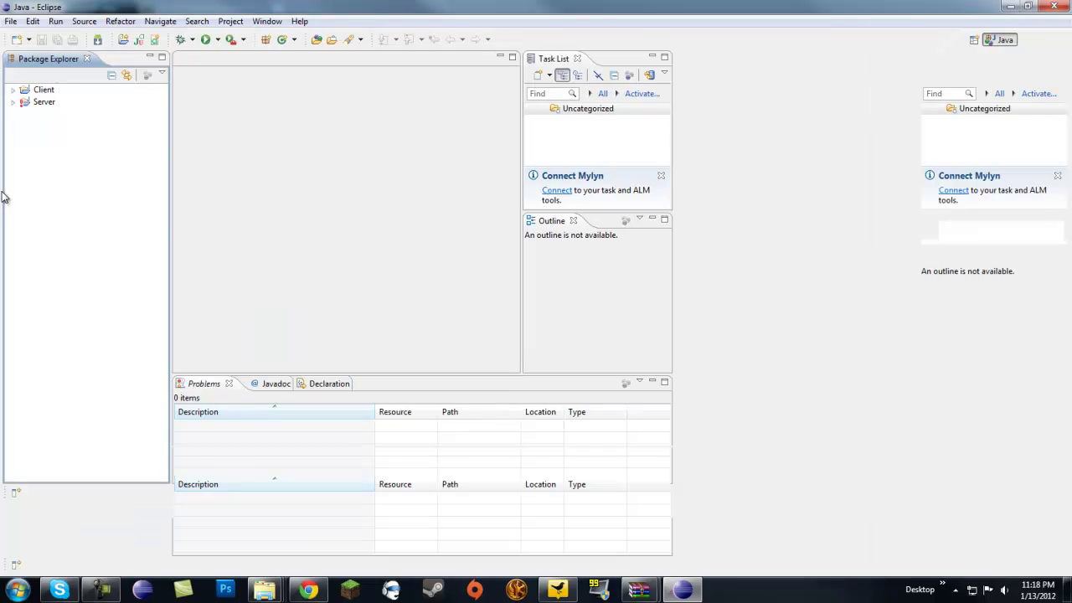
click(12, 89)
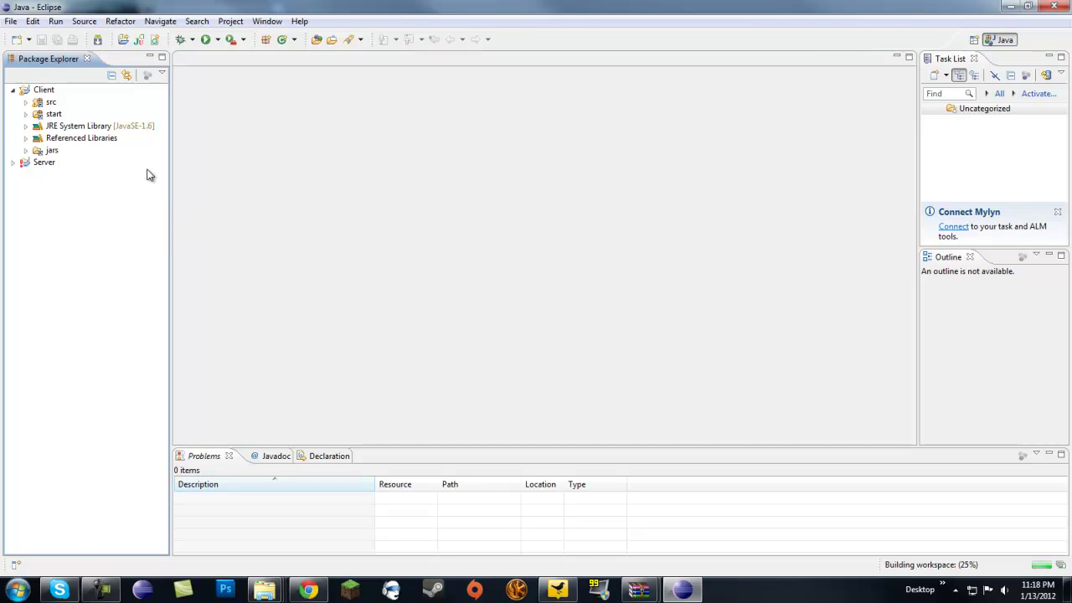
click(26, 102)
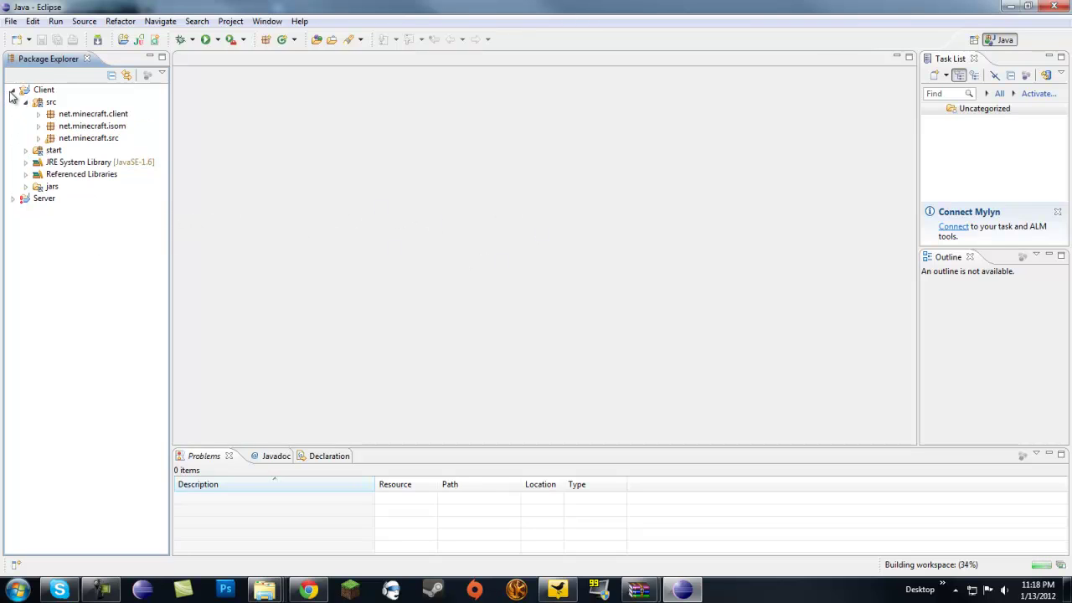
click(13, 90)
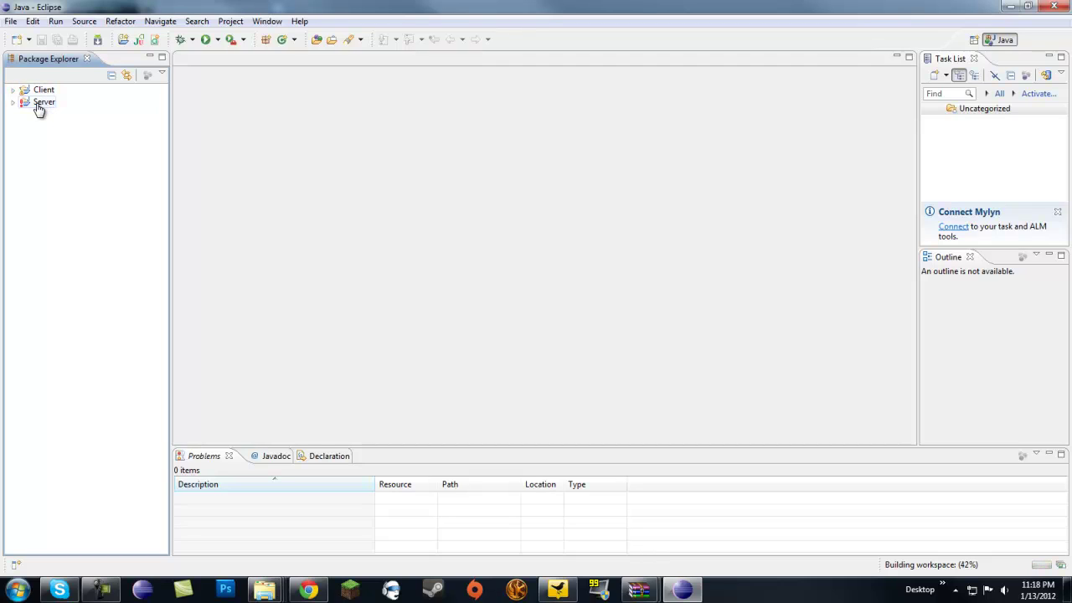
click(12, 104)
click(12, 104)
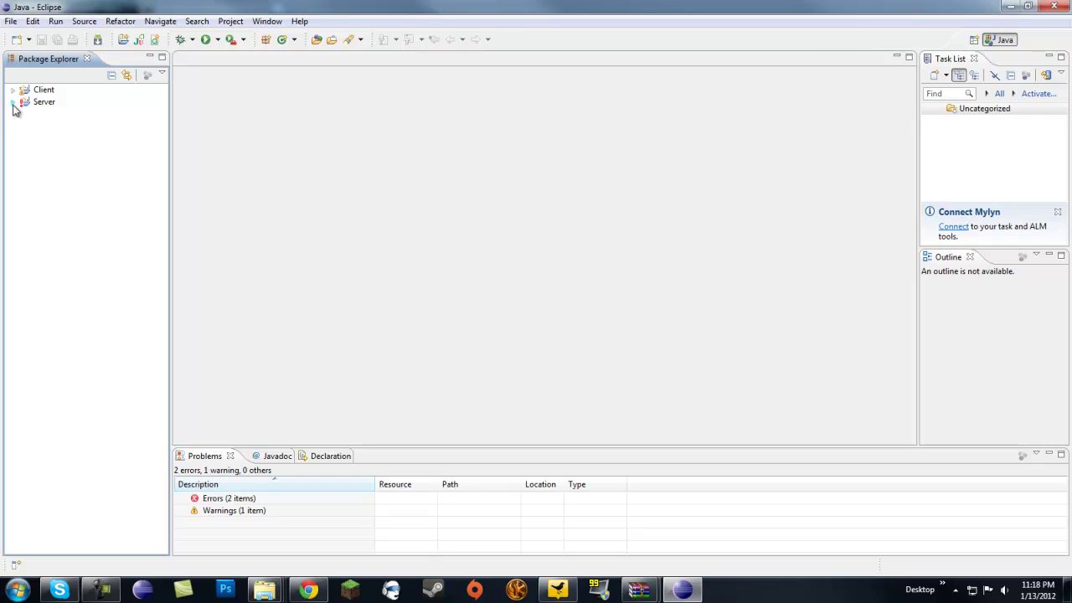
click(14, 92)
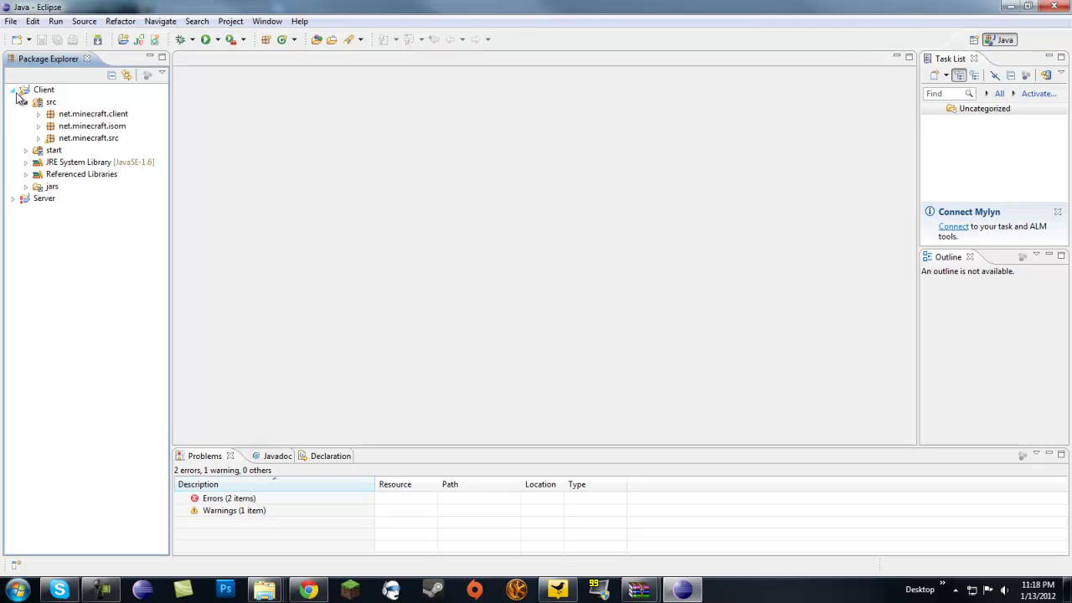
click(228, 500)
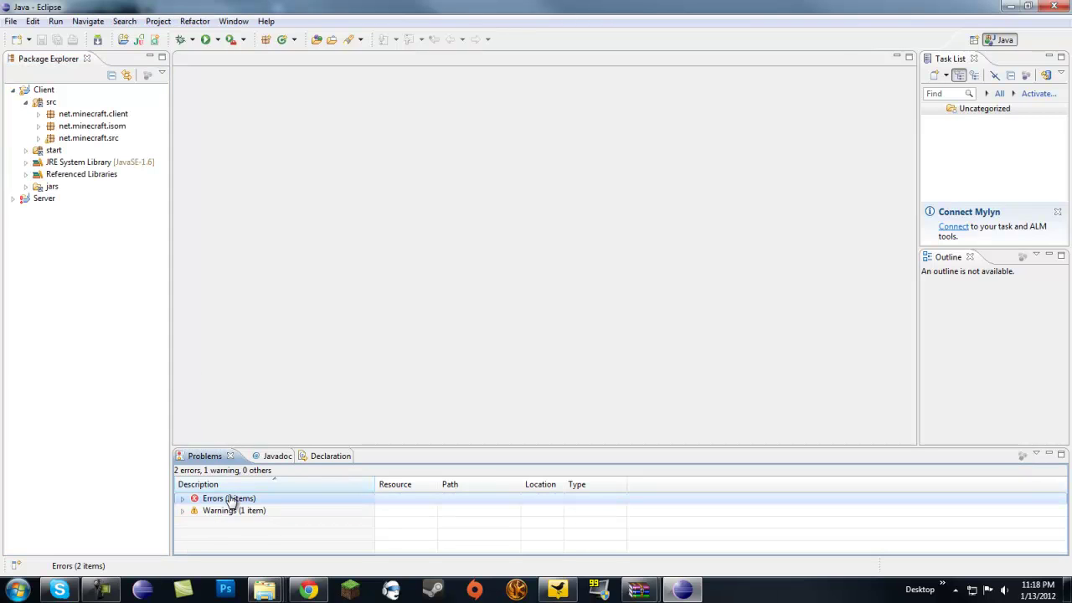
click(184, 500)
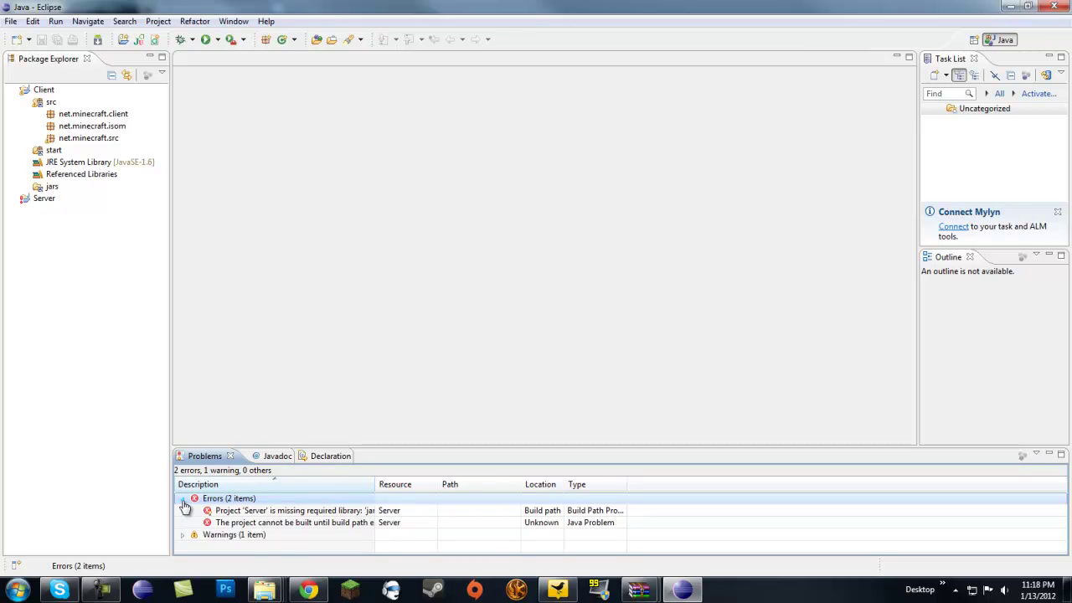
click(182, 499)
- Browse the Java files in Client's net.minecraft.src package
click(13, 91)
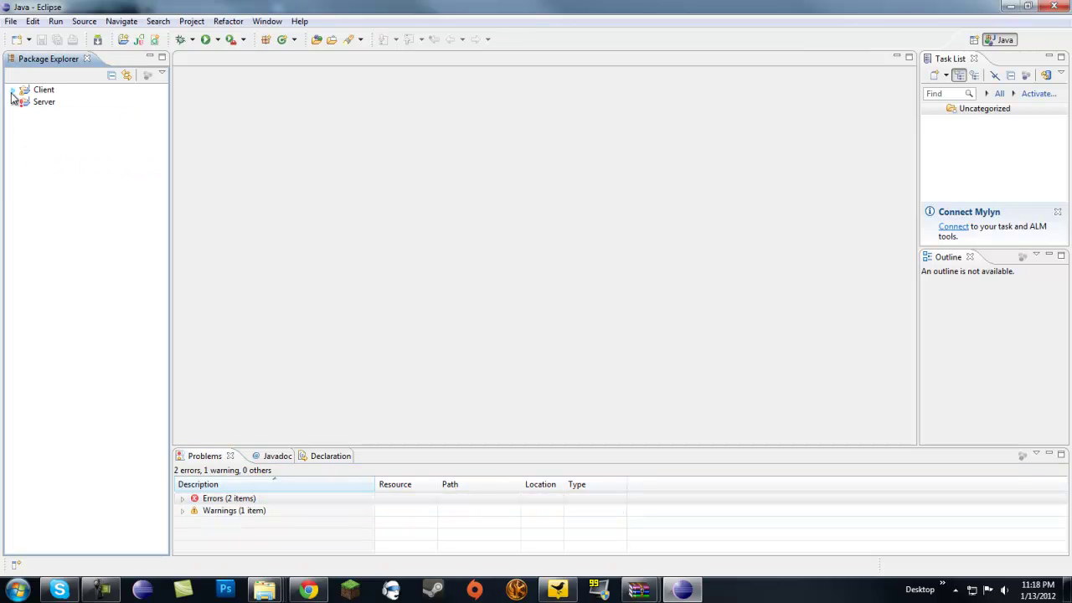
click(12, 91)
click(13, 93)
click(12, 90)
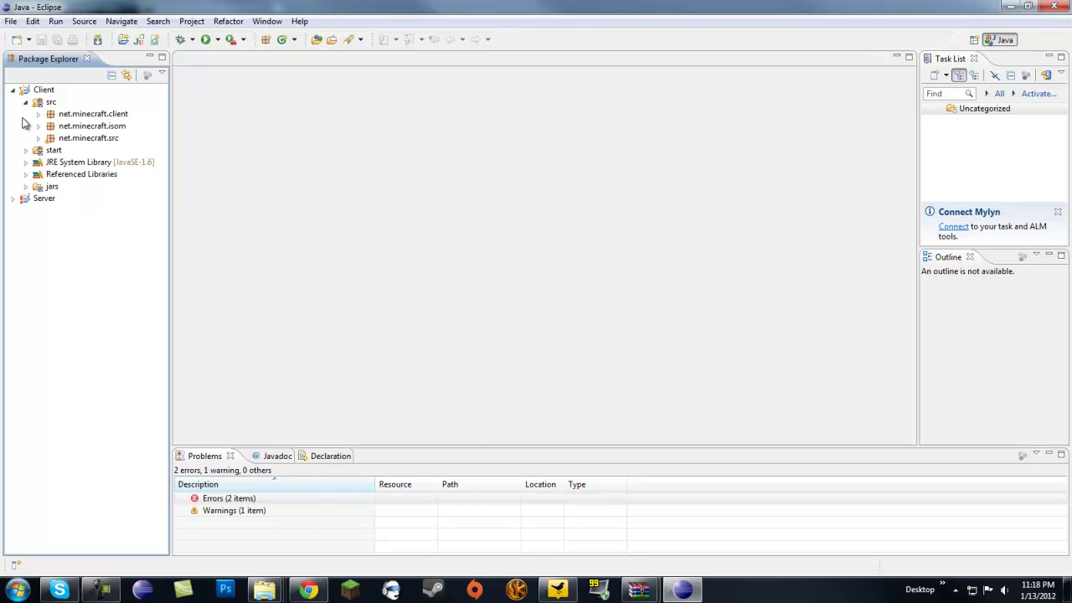
click(38, 137)
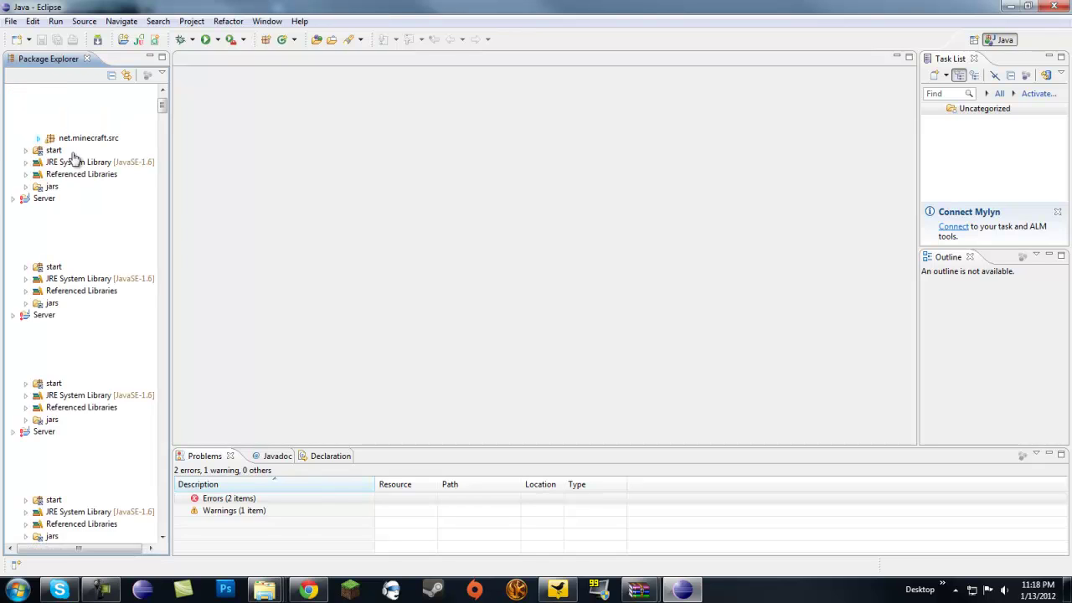
scroll(139, 172, down, 20)
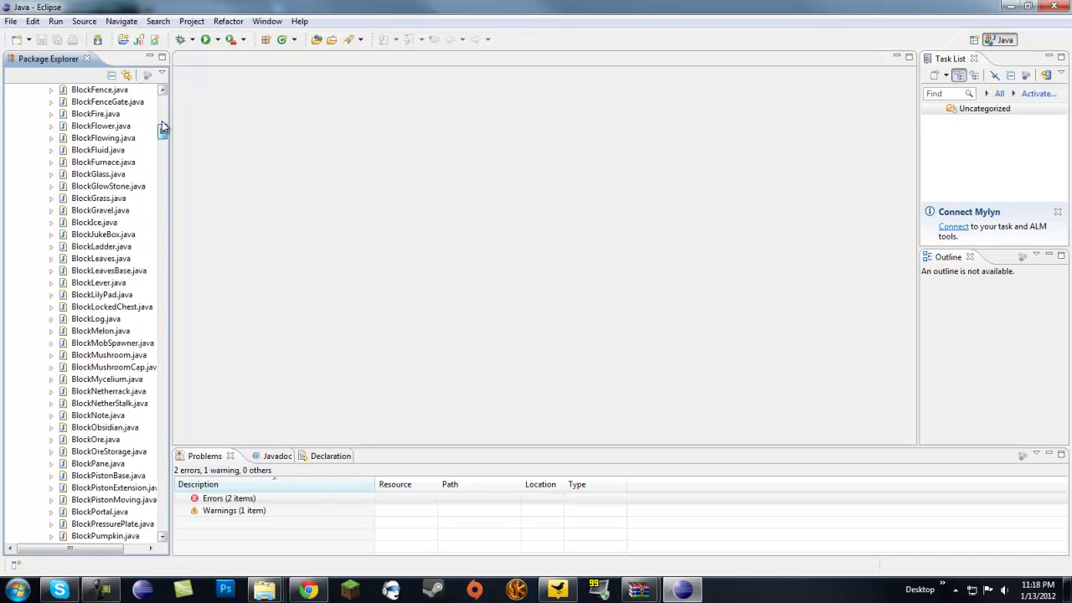
scroll(163, 129, up, 20)
click(37, 138)
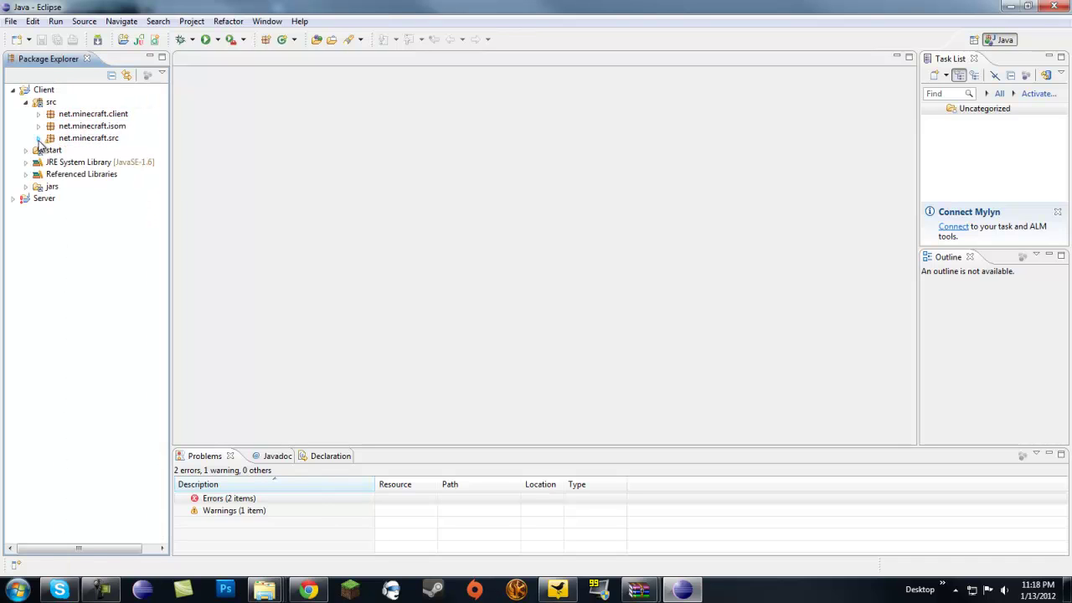
click(25, 102)
click(13, 91)
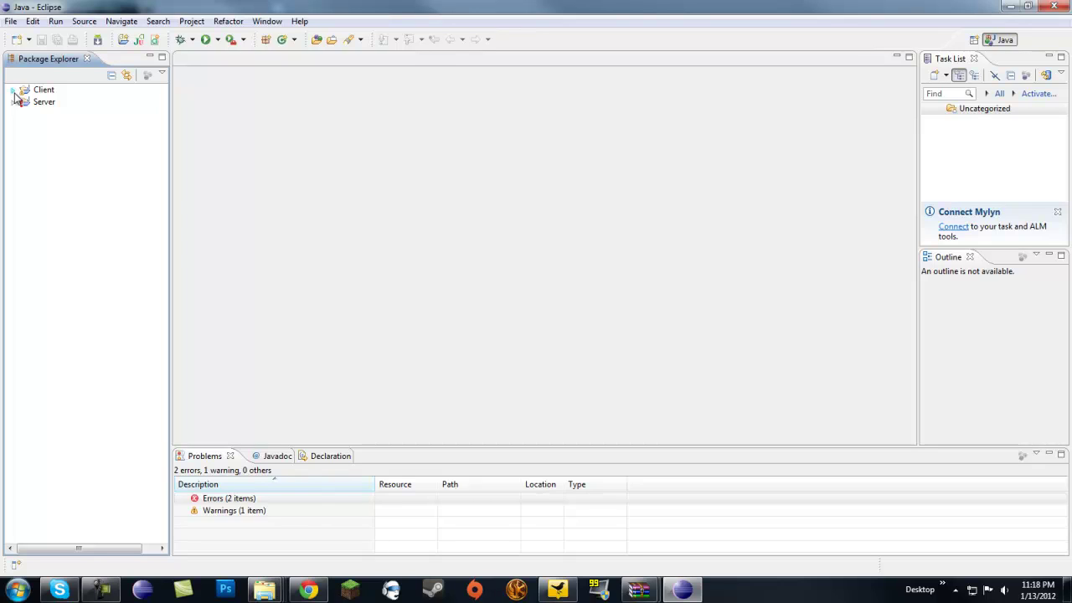
click(12, 90)
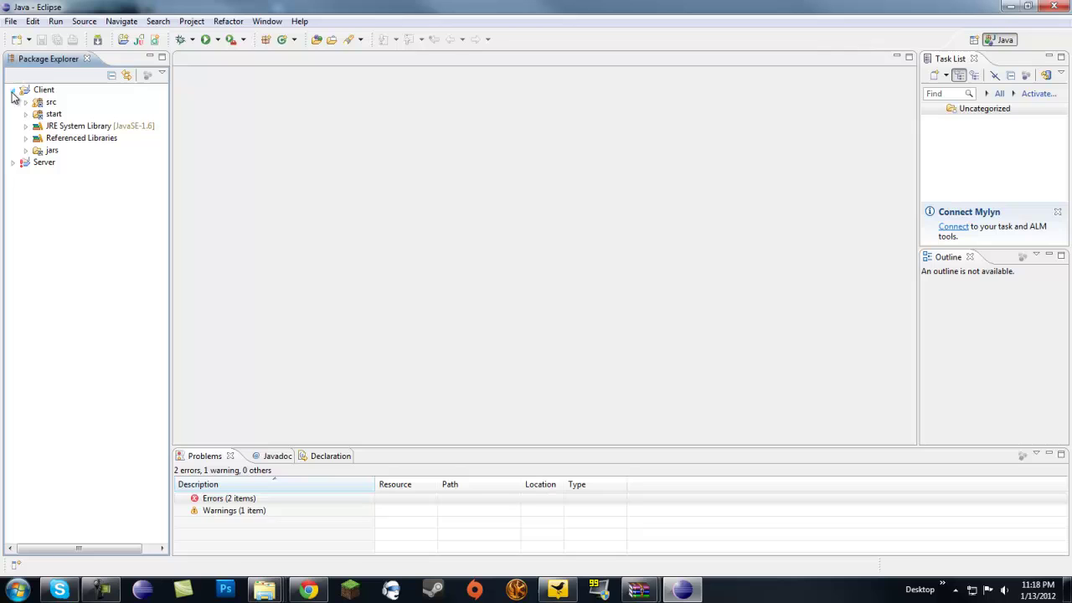
- Launch the Minecraft 1.1 client from Eclipse and create a new singleplayer world
click(206, 40)
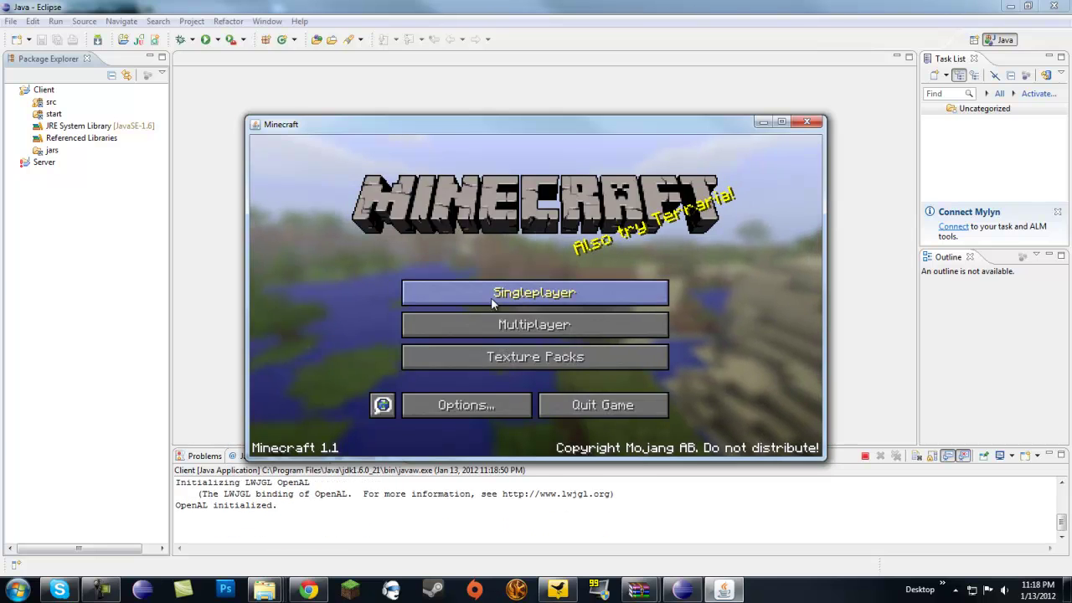
click(492, 300)
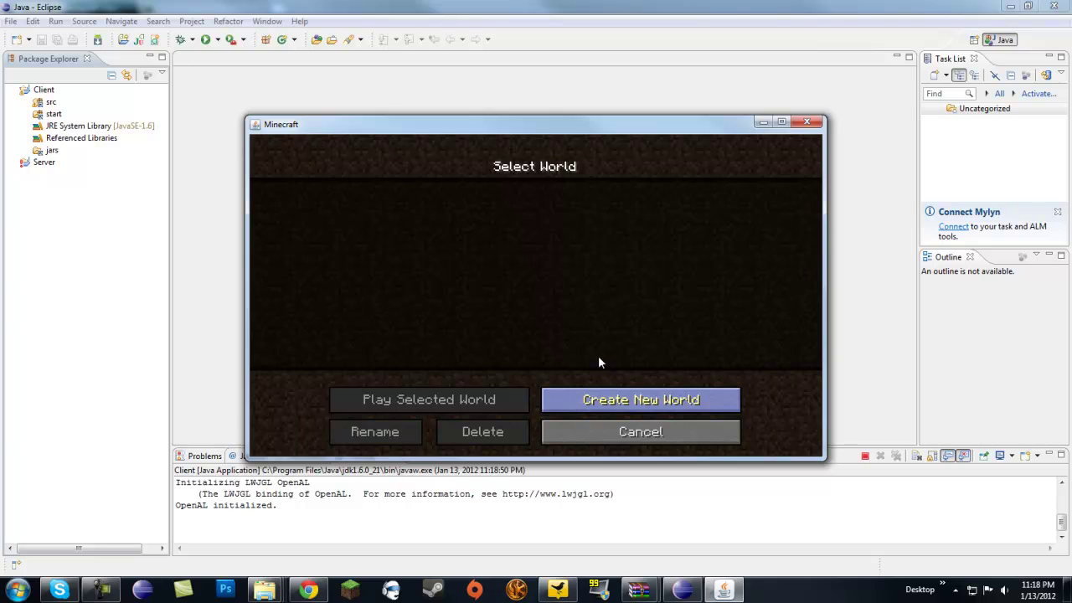
click(613, 402)
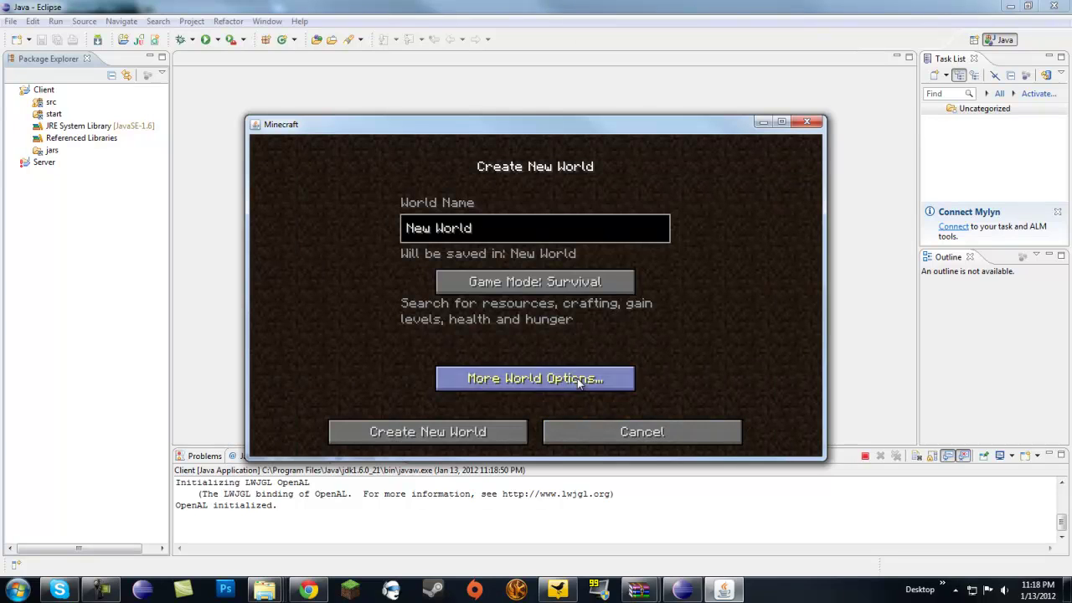
click(508, 419)
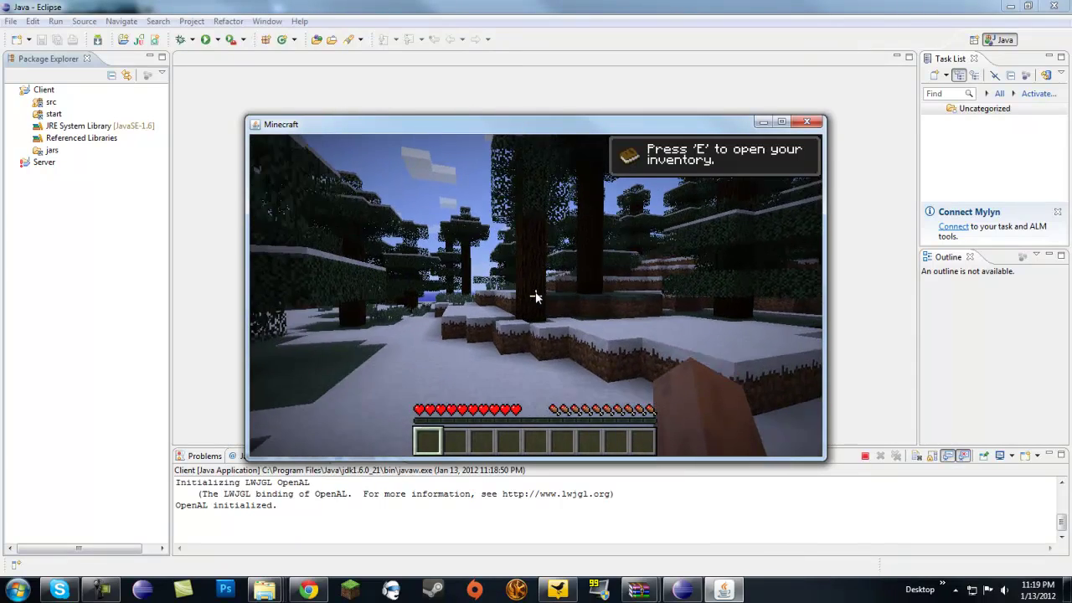
- Save and quit the world, then exit Eclipse and confirm
key(Escape)
click(503, 372)
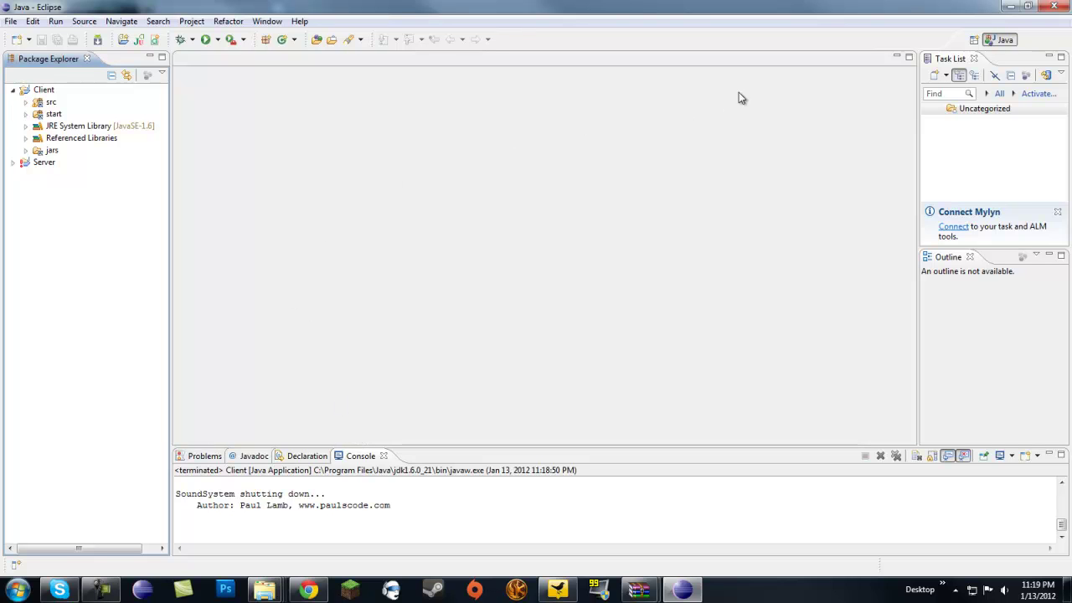
click(1053, 6)
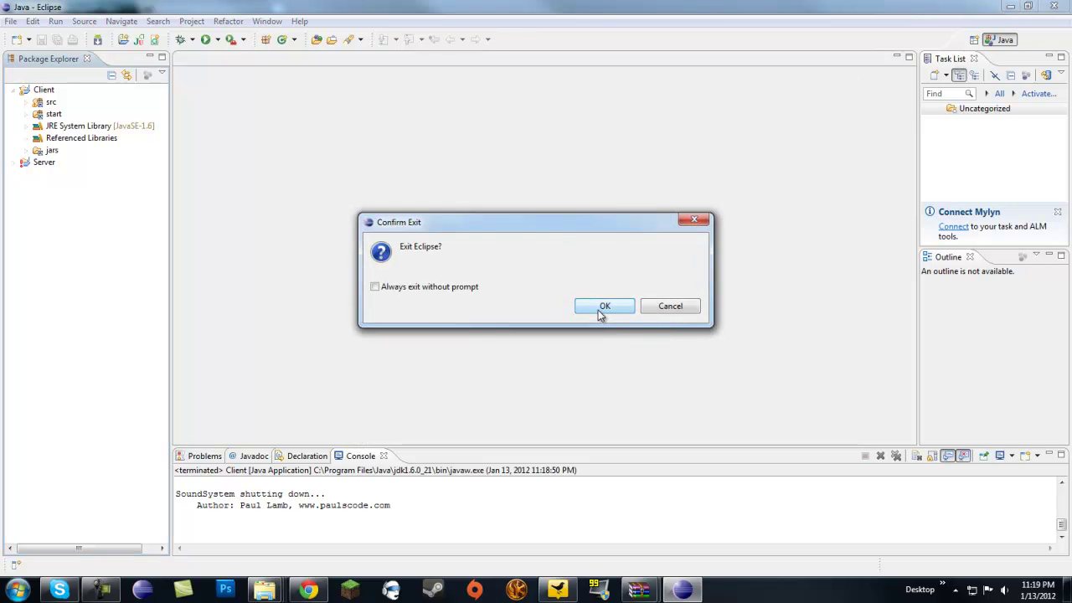
click(598, 308)
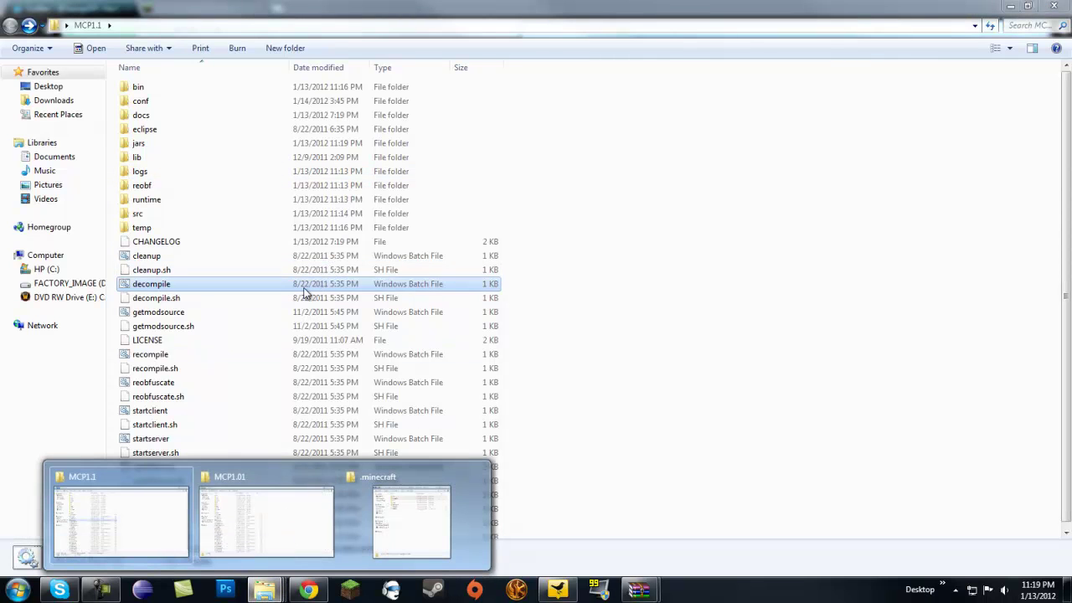
- Dock the MCP1.01 window on the right and browse into its src\minecraft\net\minecraft\src mod sources
click(264, 483)
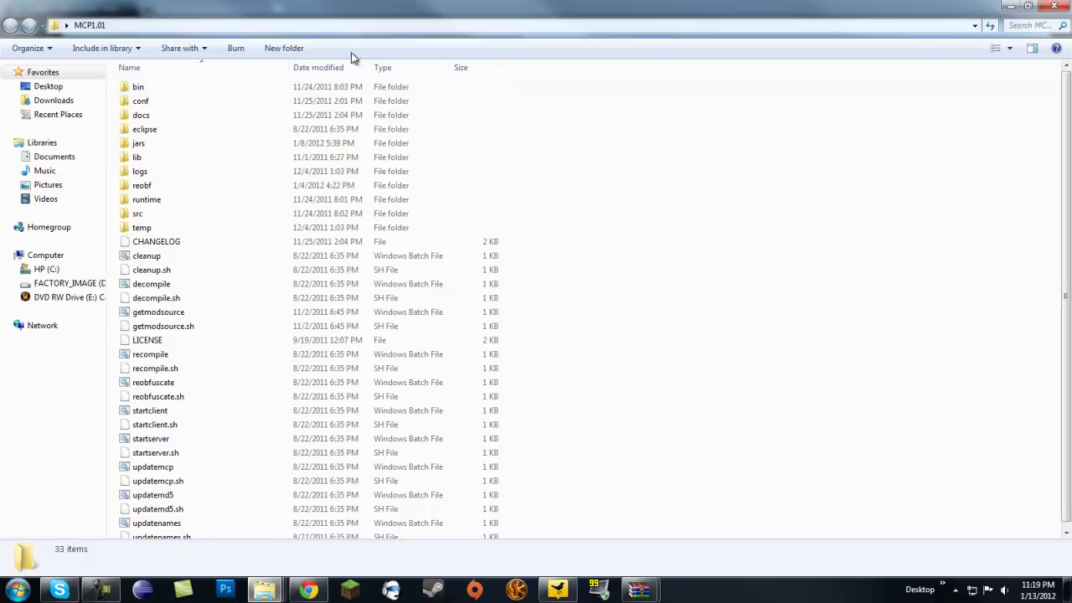
click(1027, 5)
drag(303, 77, 623, 50)
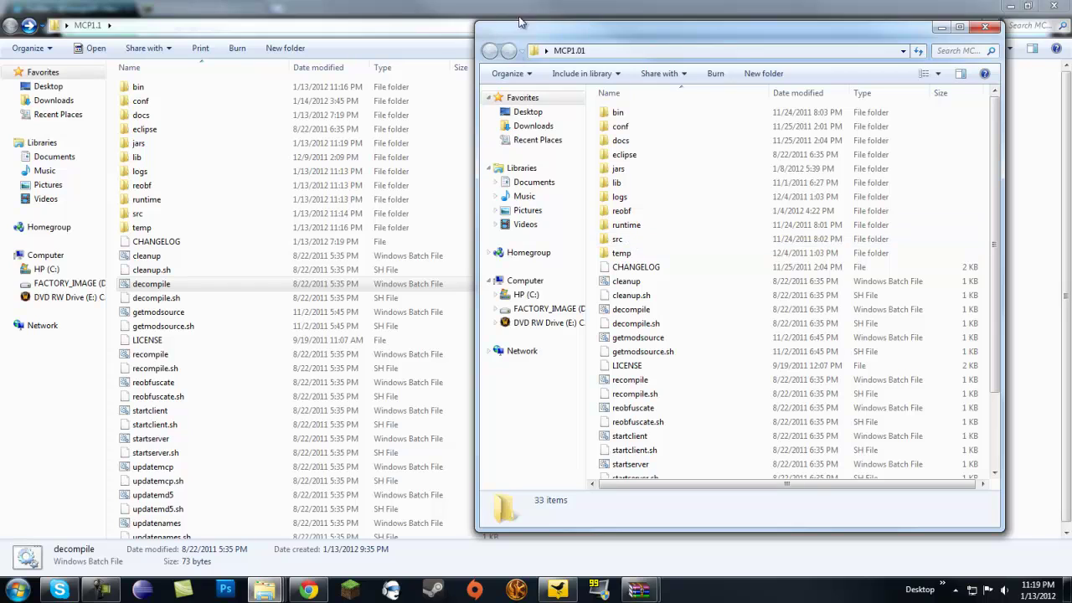
double_click(623, 240)
click(631, 117)
double_click(631, 116)
double_click(631, 117)
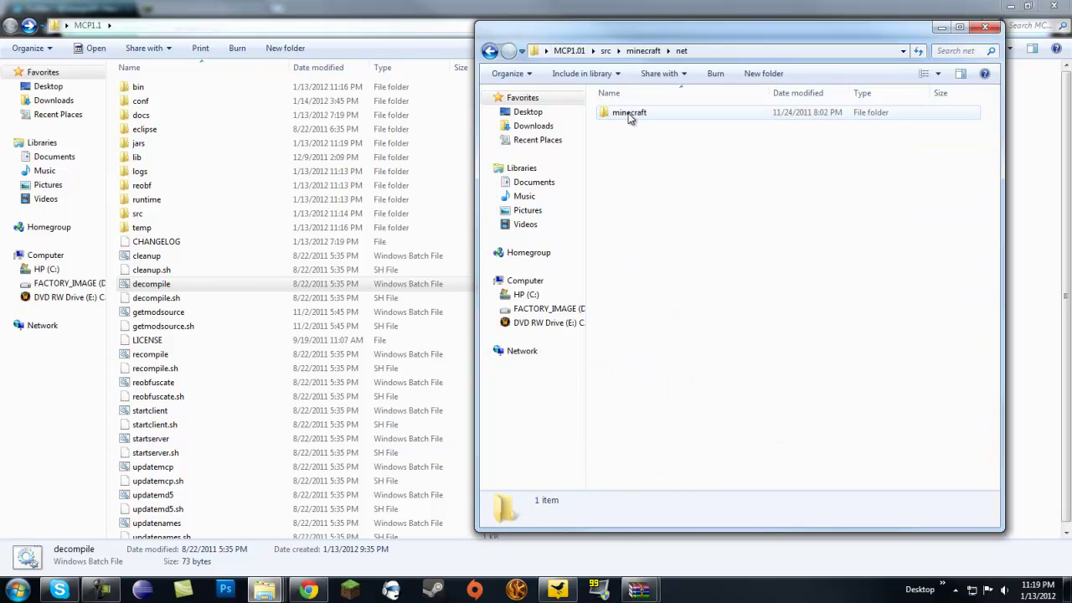
double_click(631, 115)
double_click(617, 127)
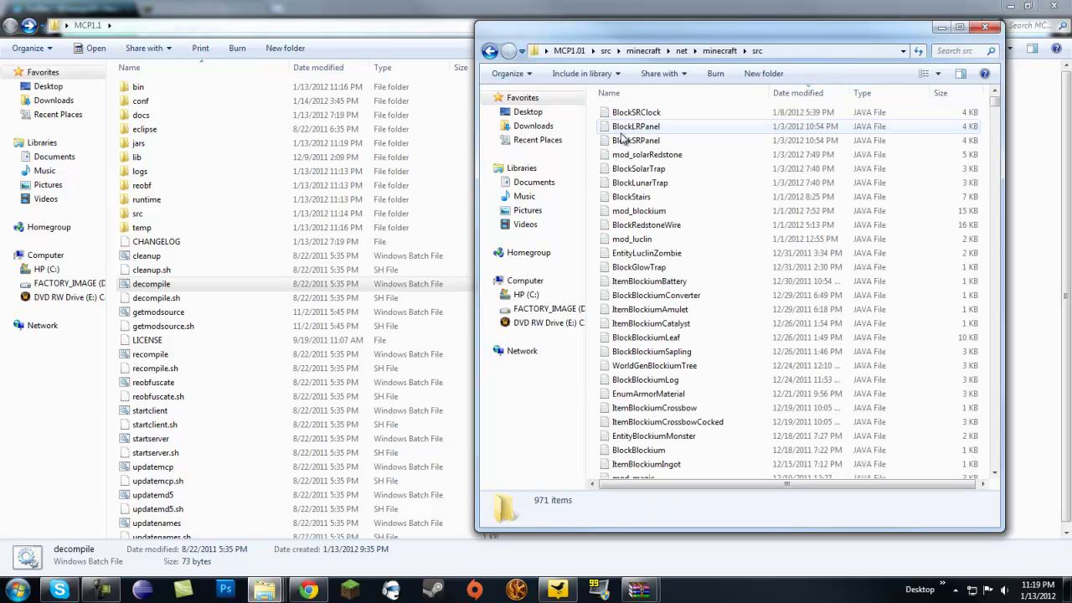
click(728, 141)
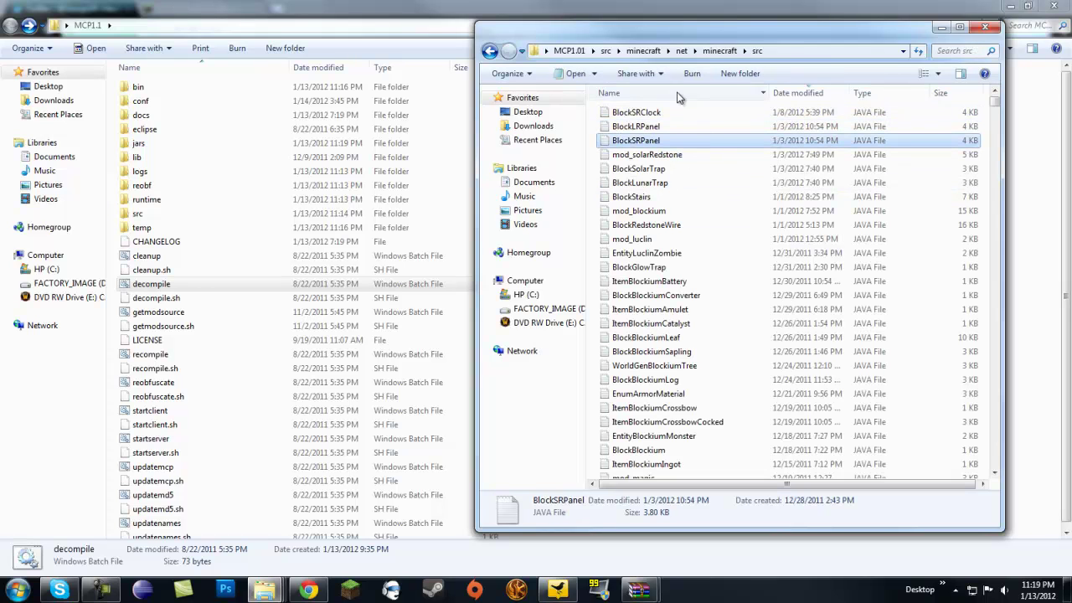
- Search the MCP1.01 src folder and look over the Blockium results
click(946, 54)
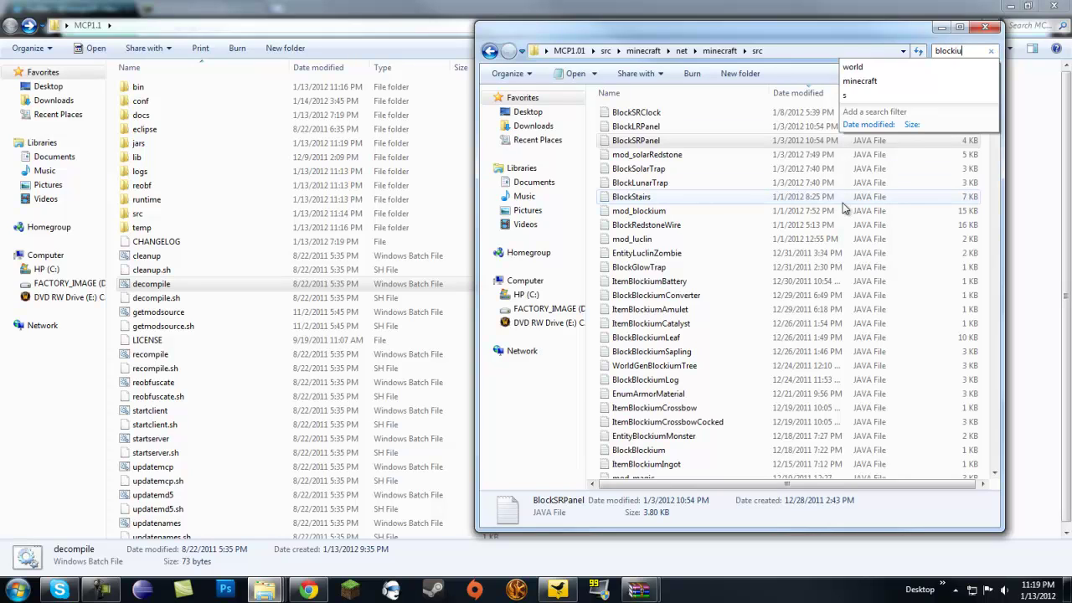
text(m)
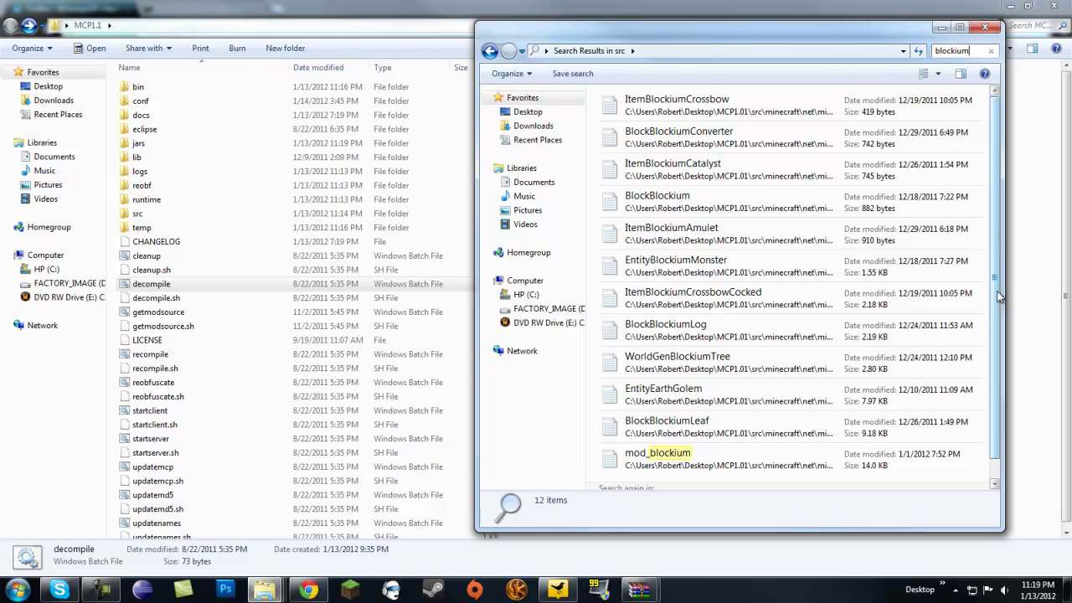
drag(998, 295, 998, 354)
drag(992, 418, 1000, 251)
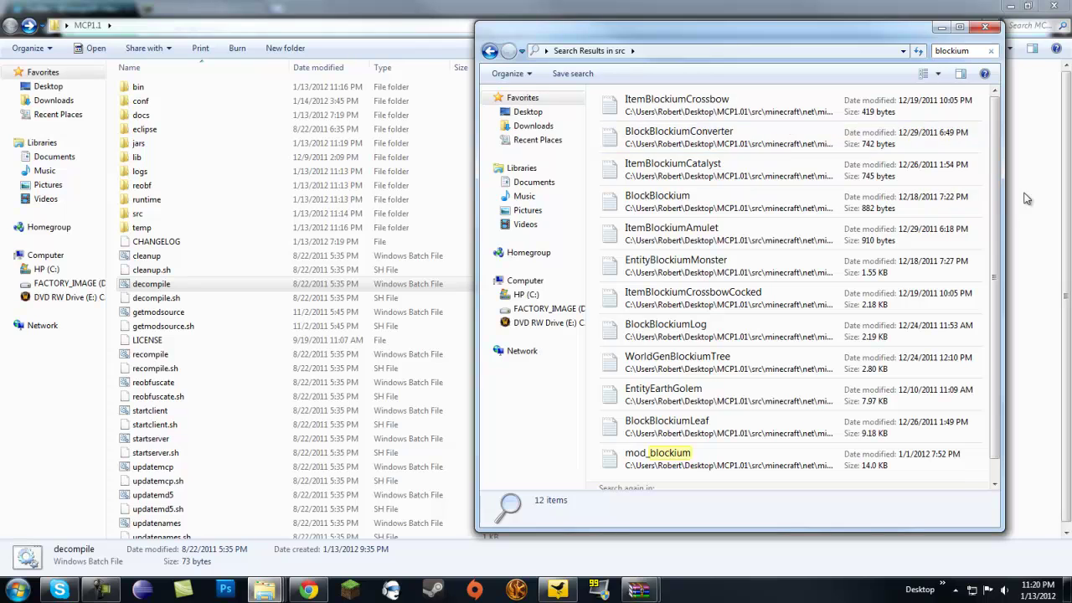
scroll(987, 182, down, 1)
scroll(988, 183, up, 1)
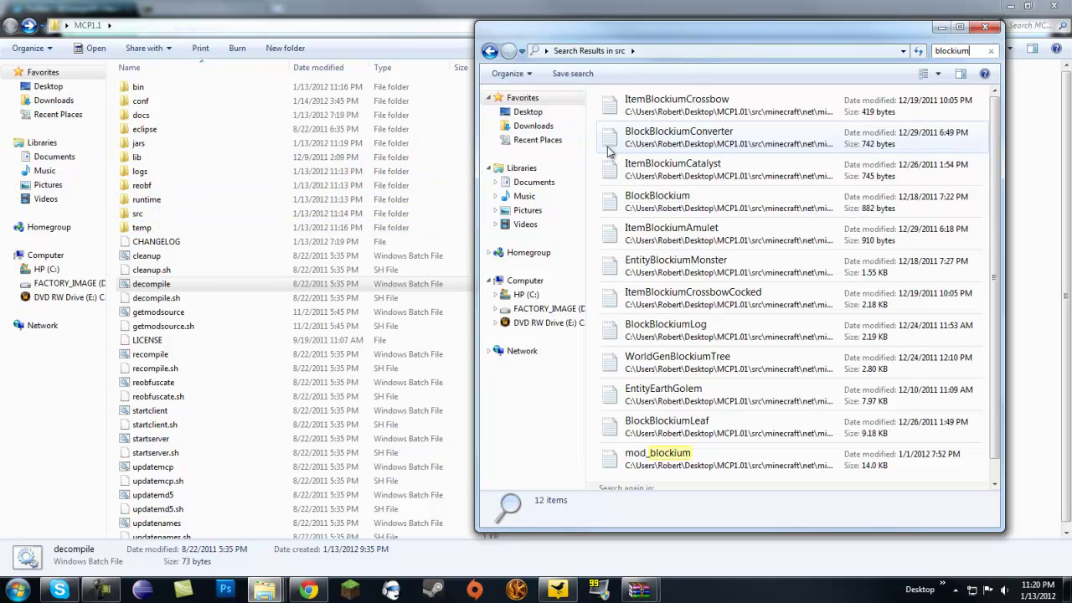
- Browse MCP1.1 into src\minecraft\net\minecraft\src, the folder of 969 Java files
double_click(160, 215)
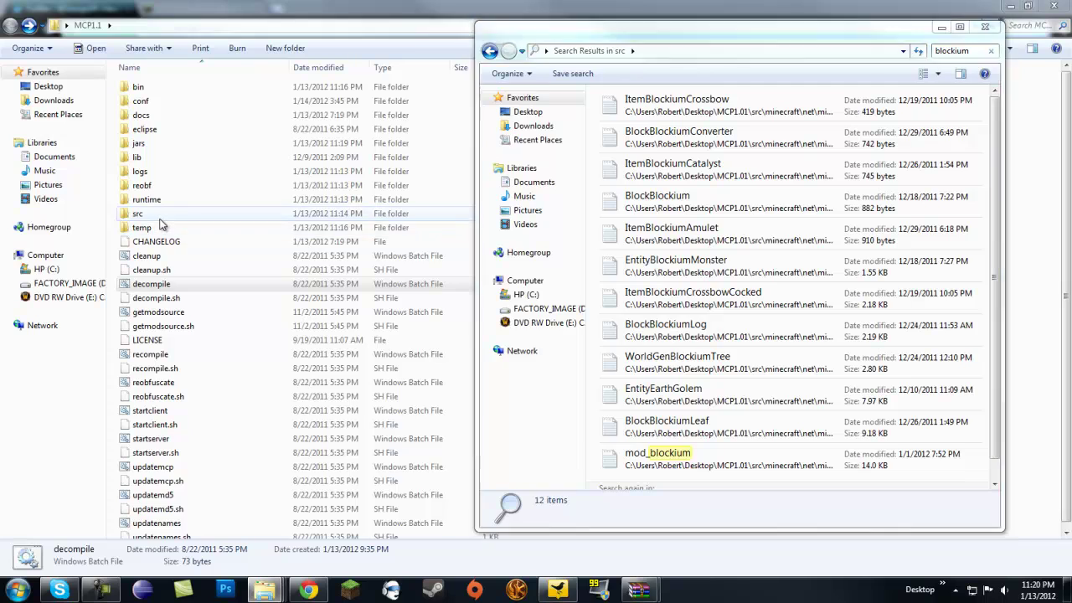
double_click(153, 91)
double_click(153, 91)
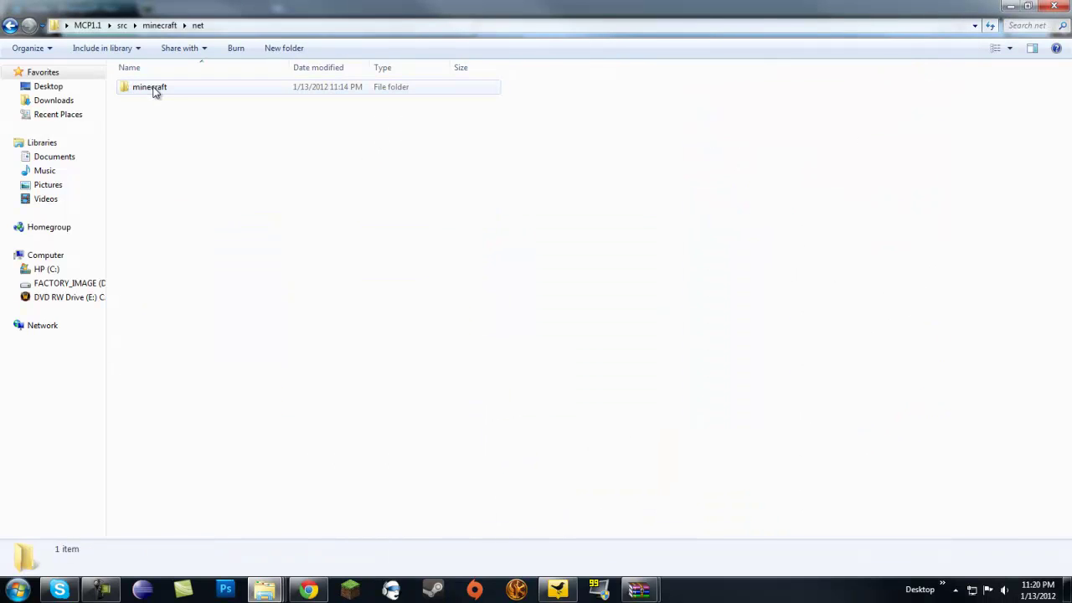
double_click(153, 90)
double_click(159, 117)
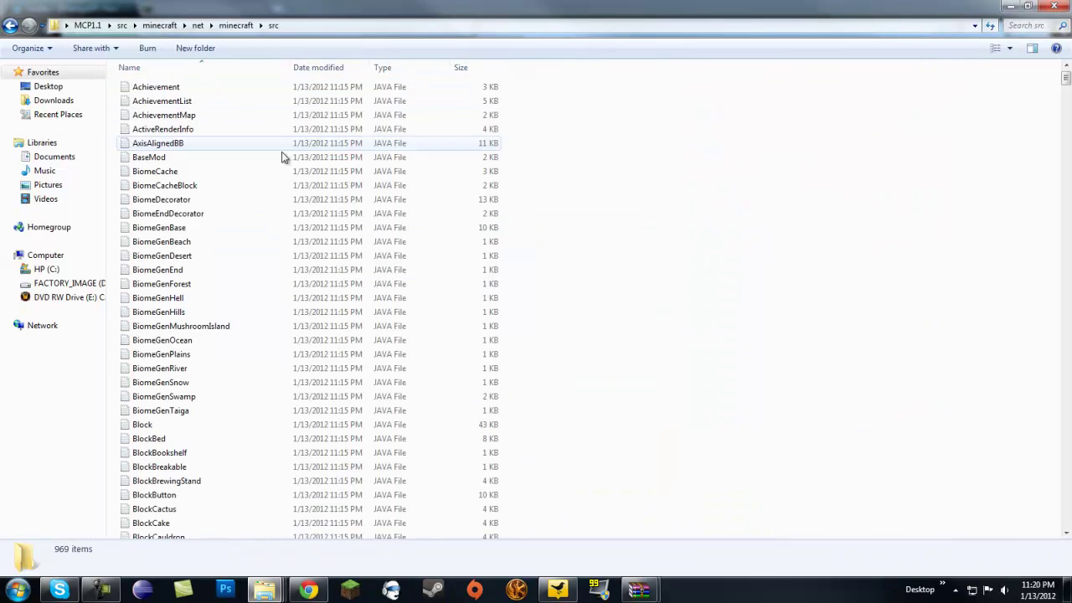
scroll(609, 401, down, 3)
scroll(473, 337, up, 5)
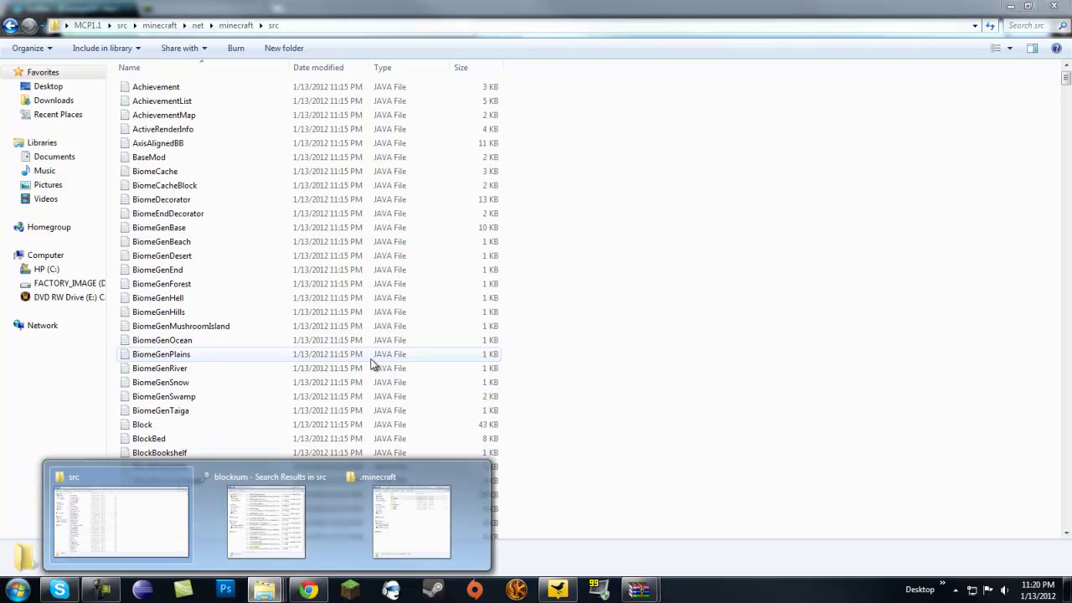
- Paste all 12 Blockium search results into MCP1.1's src folder
key(alt+Tab)
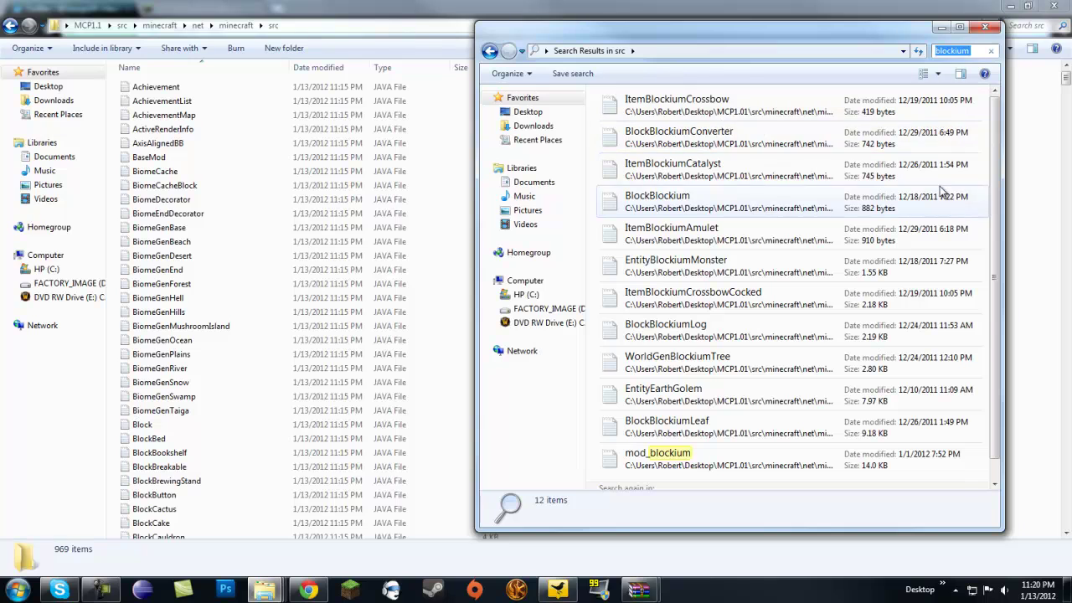
click(736, 100)
scroll(693, 453, down, 1)
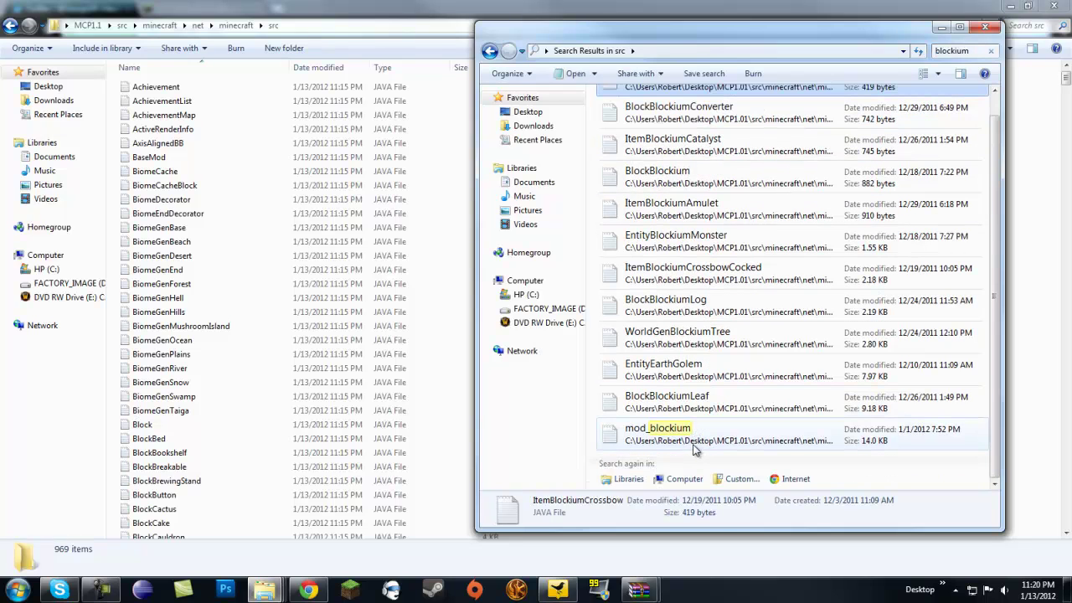
shift+click(693, 450)
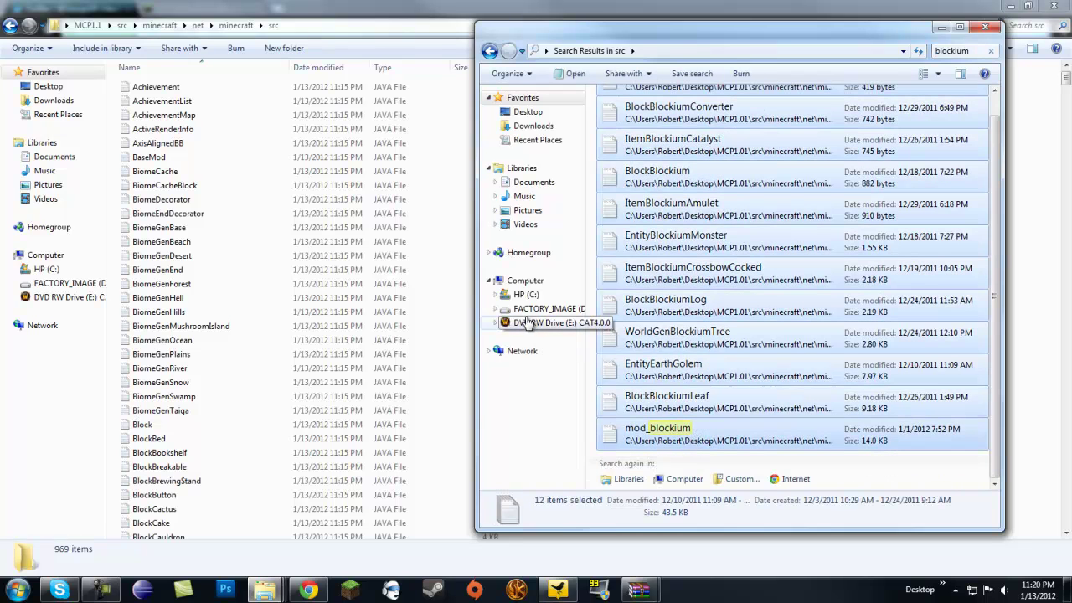
click(402, 241)
click(674, 289)
key(ctrl+v)
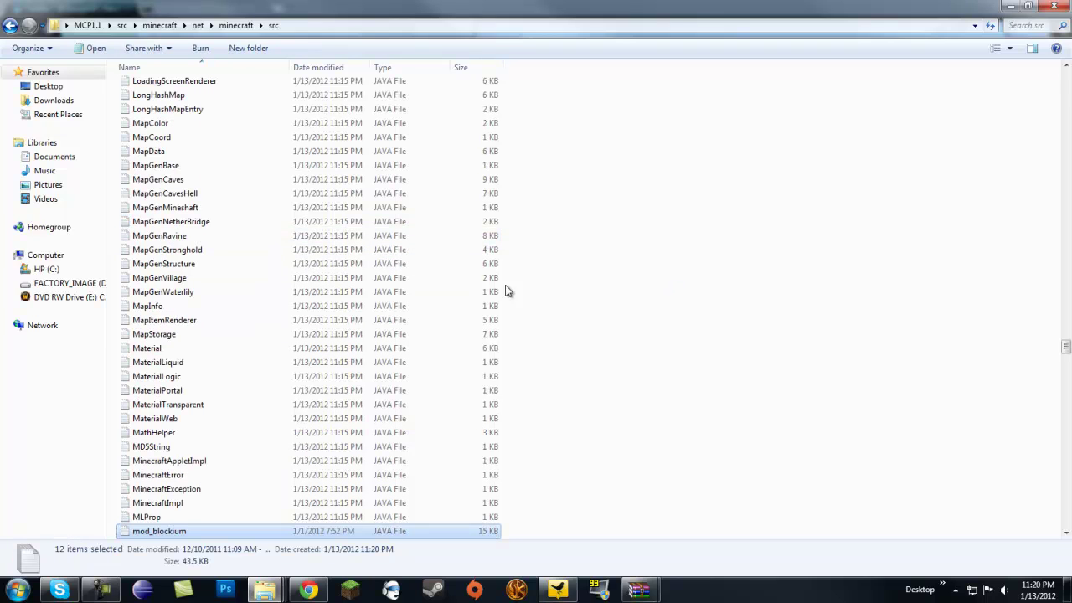
- Sort the src folder newest-first by date modified and delete EntityEarthGolem
click(327, 68)
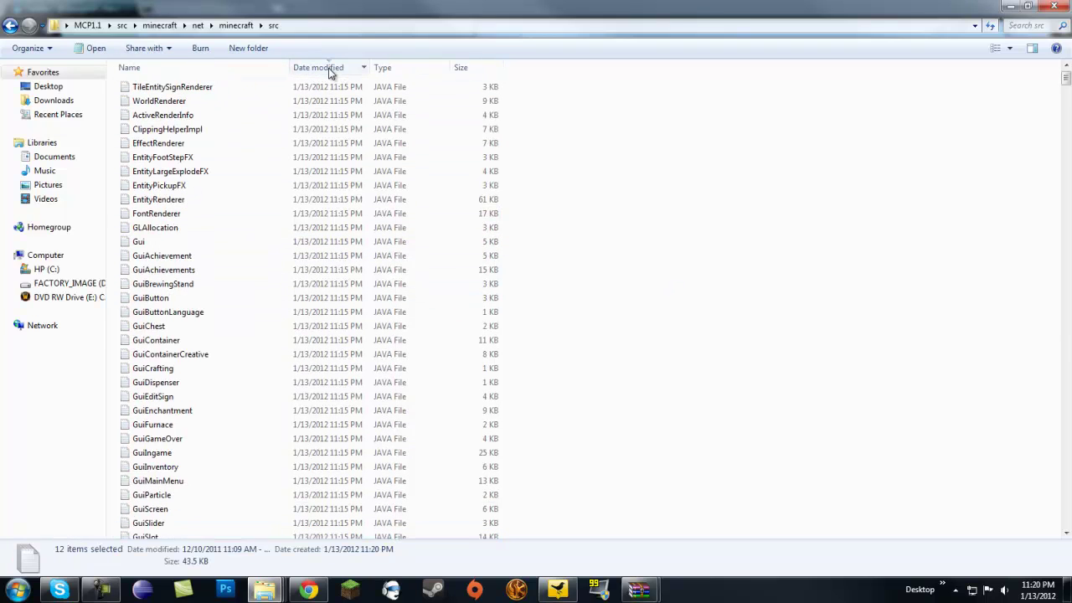
click(321, 70)
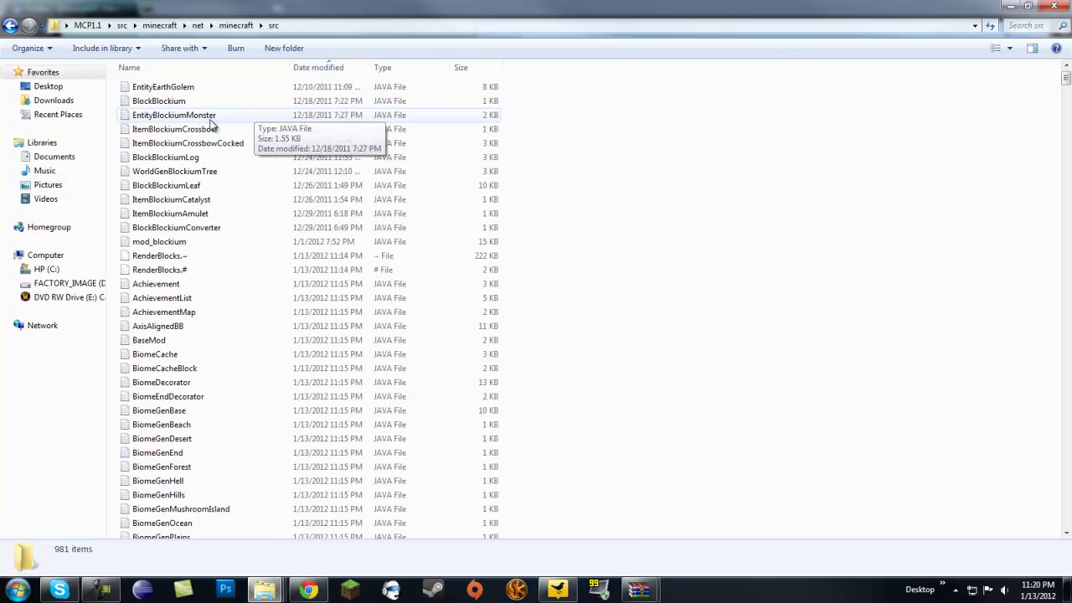
click(208, 88)
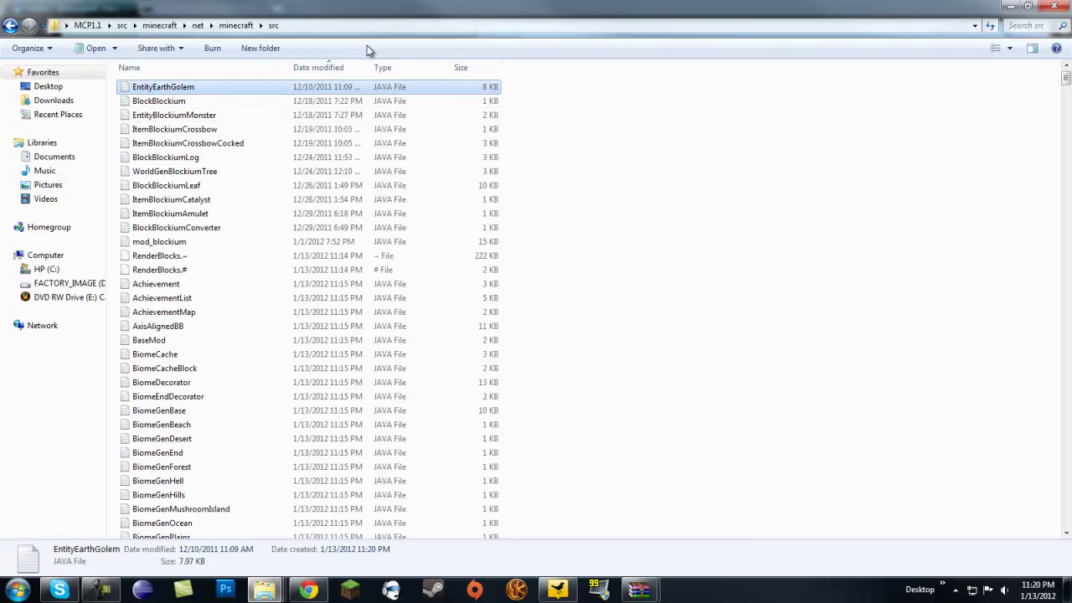
key(Delete)
key(Return)
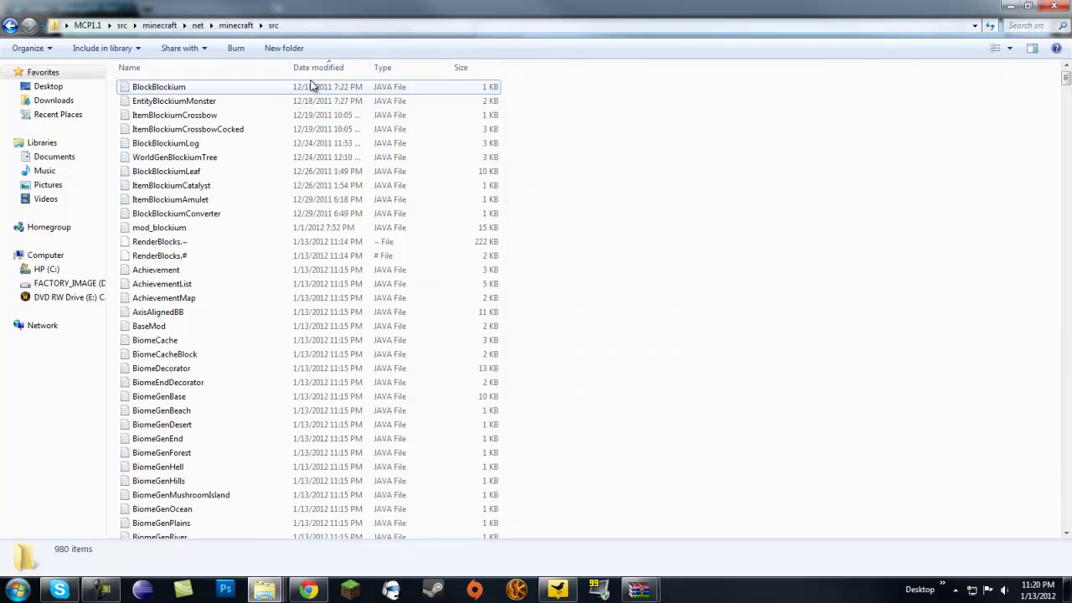
- Check the WorldGenBlockiumTree and BiomeDecorator files, then return to the blockium search window
click(303, 157)
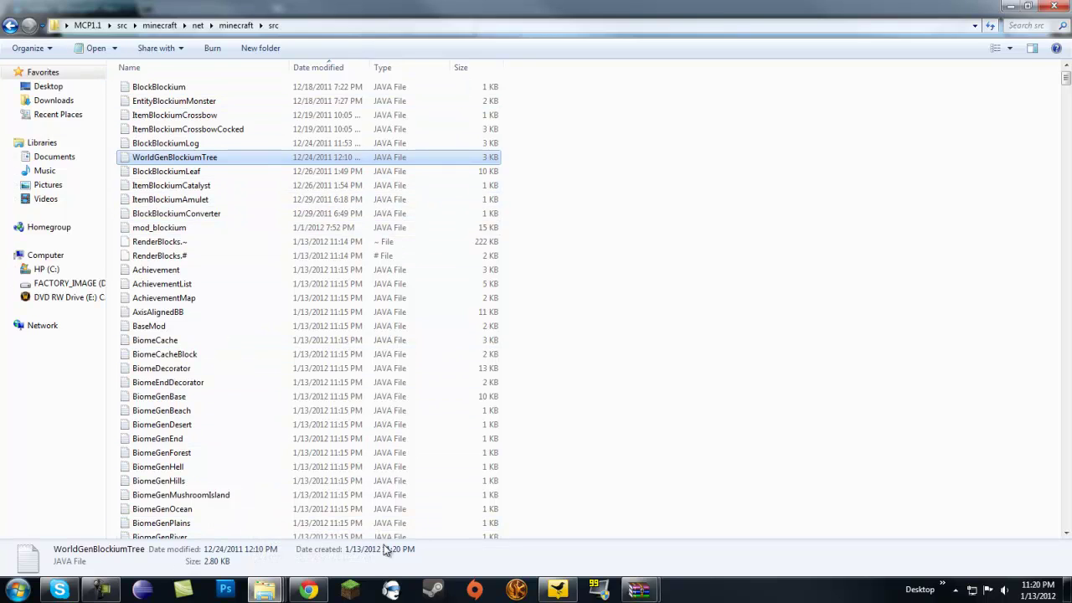
click(263, 590)
click(310, 368)
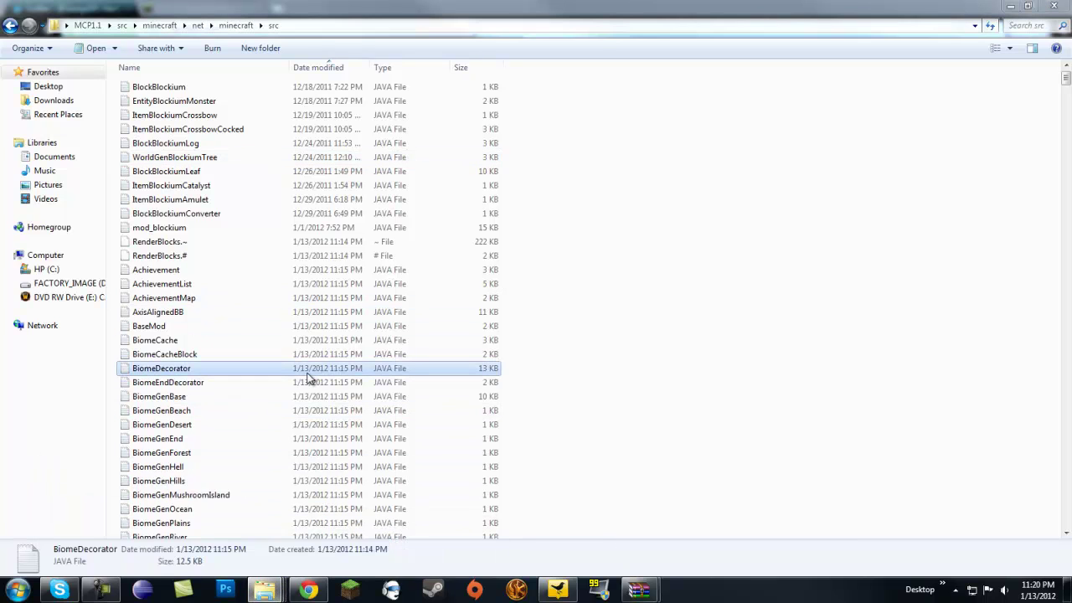
click(259, 566)
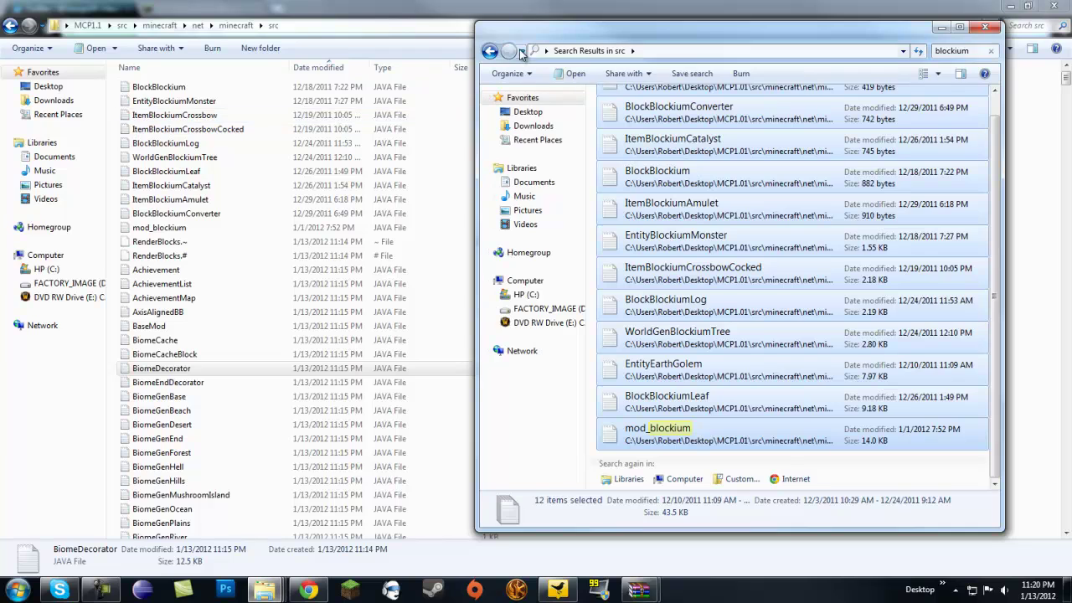
- Navigate the MCP1.01 window back to its root and into bin\minecraft with the textures
click(491, 52)
click(491, 52)
click(491, 52)
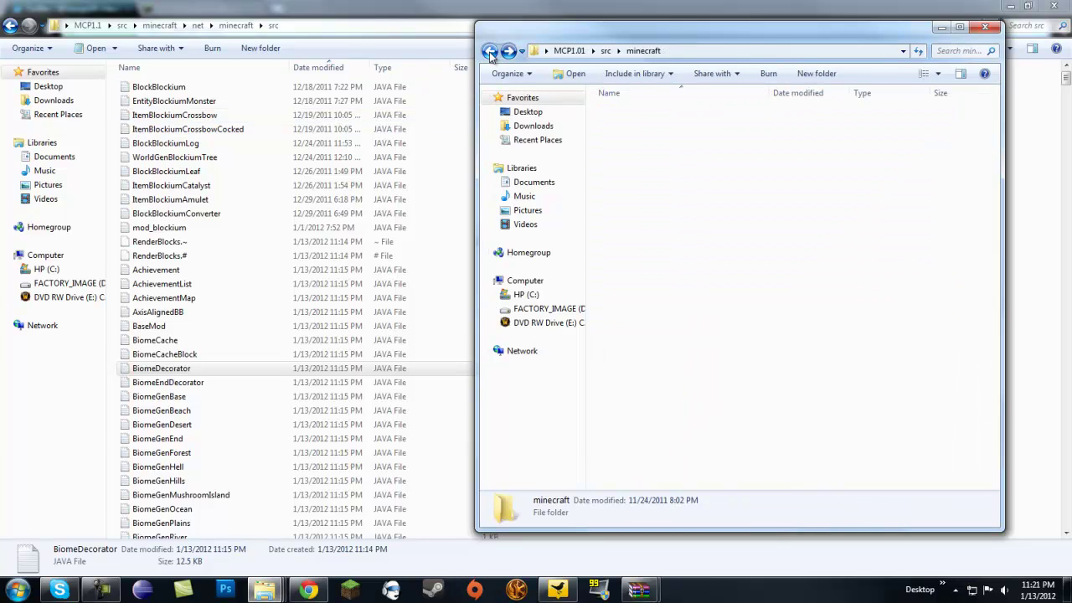
click(490, 52)
click(491, 51)
click(491, 52)
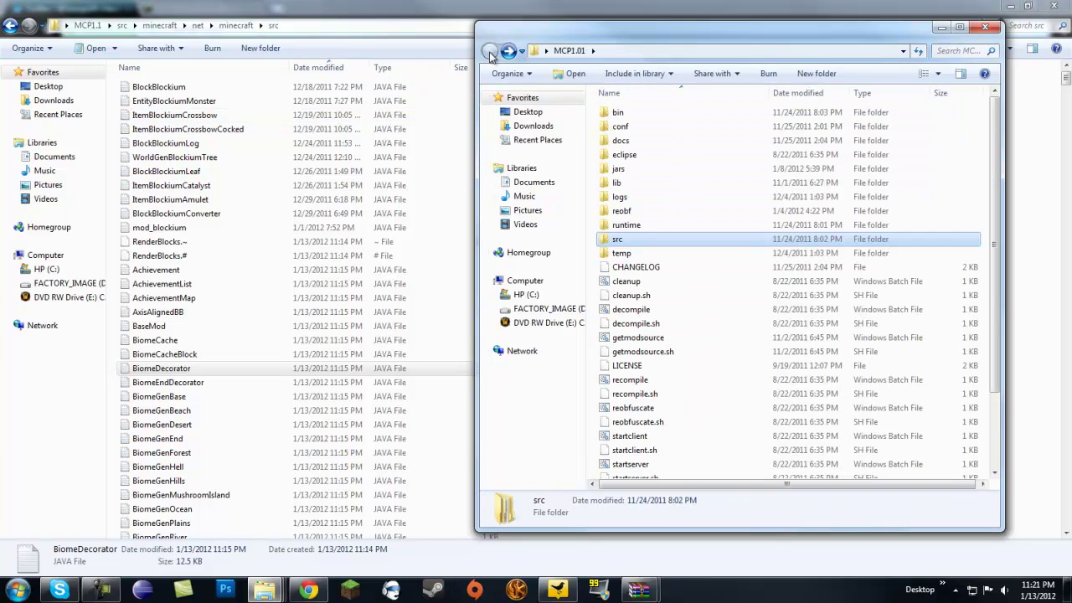
double_click(624, 112)
double_click(631, 112)
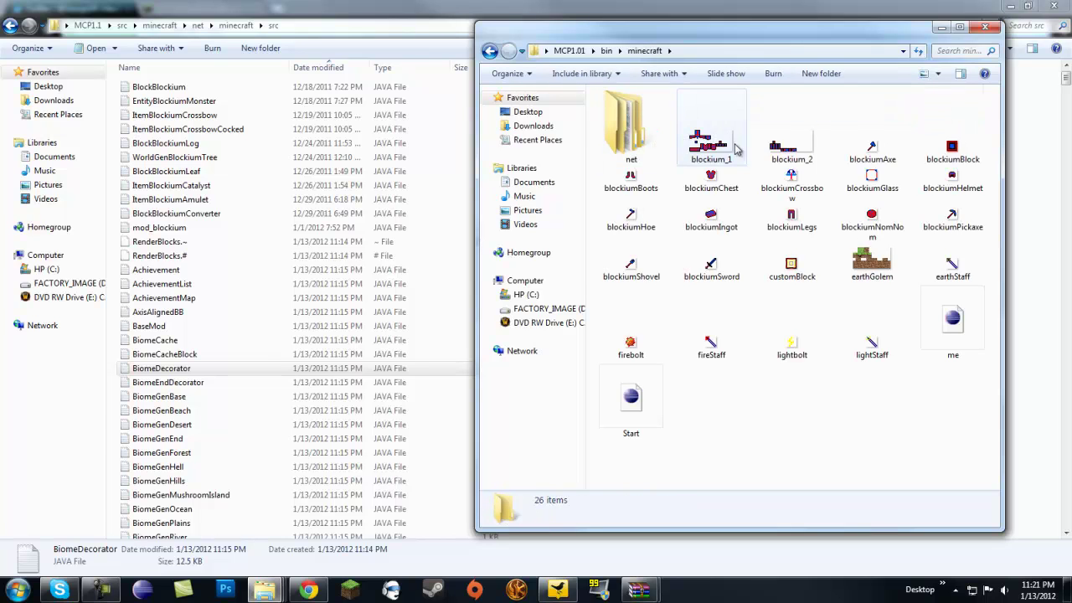
- Navigate the MCP1.1 window back to its root and into bin\minecraft
click(210, 101)
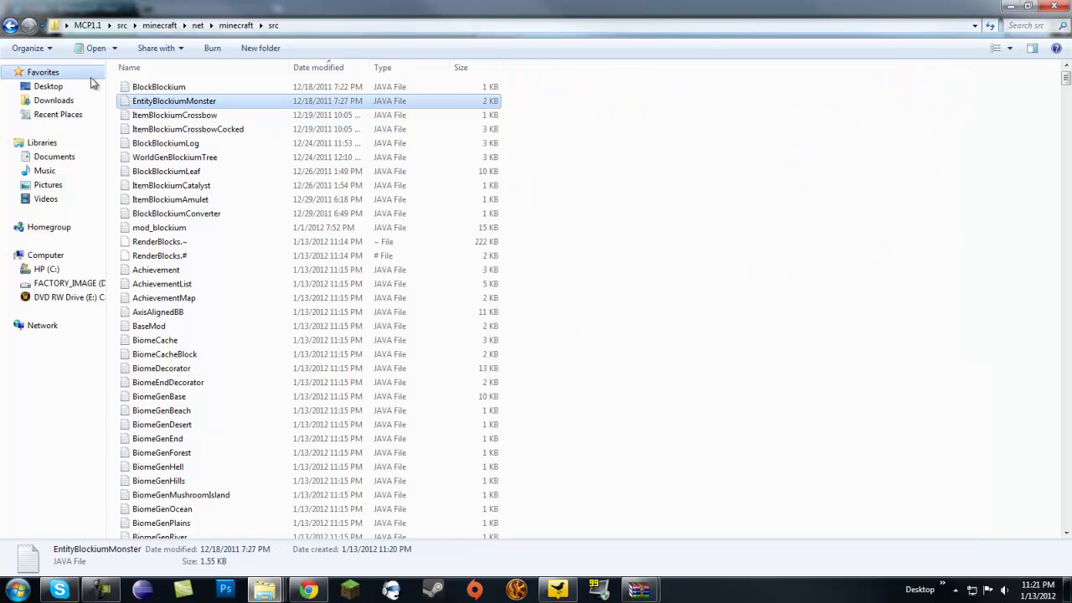
click(10, 25)
click(10, 26)
click(10, 25)
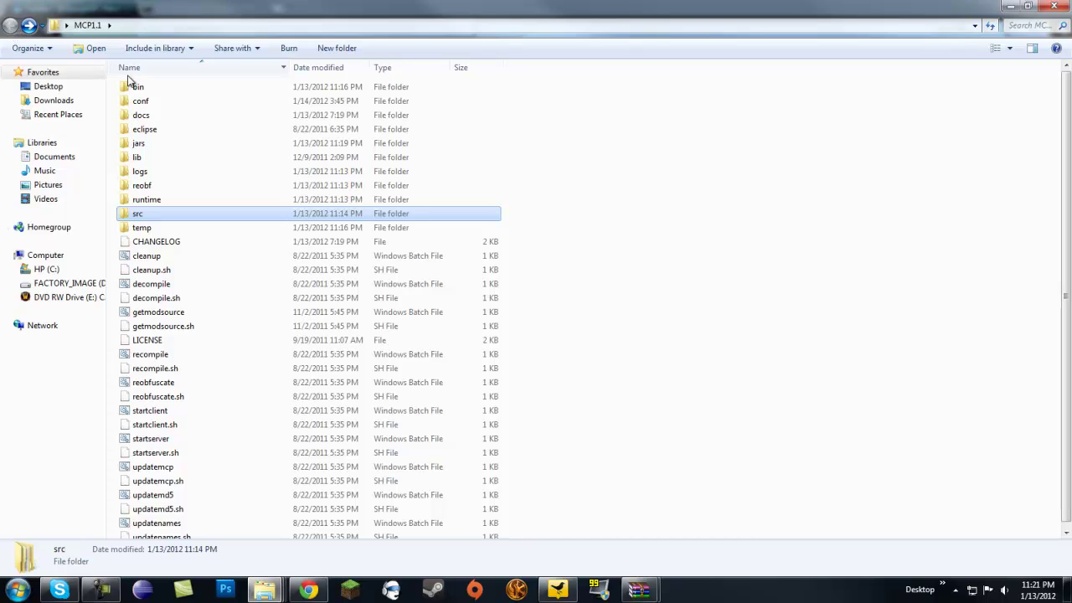
double_click(140, 92)
double_click(141, 92)
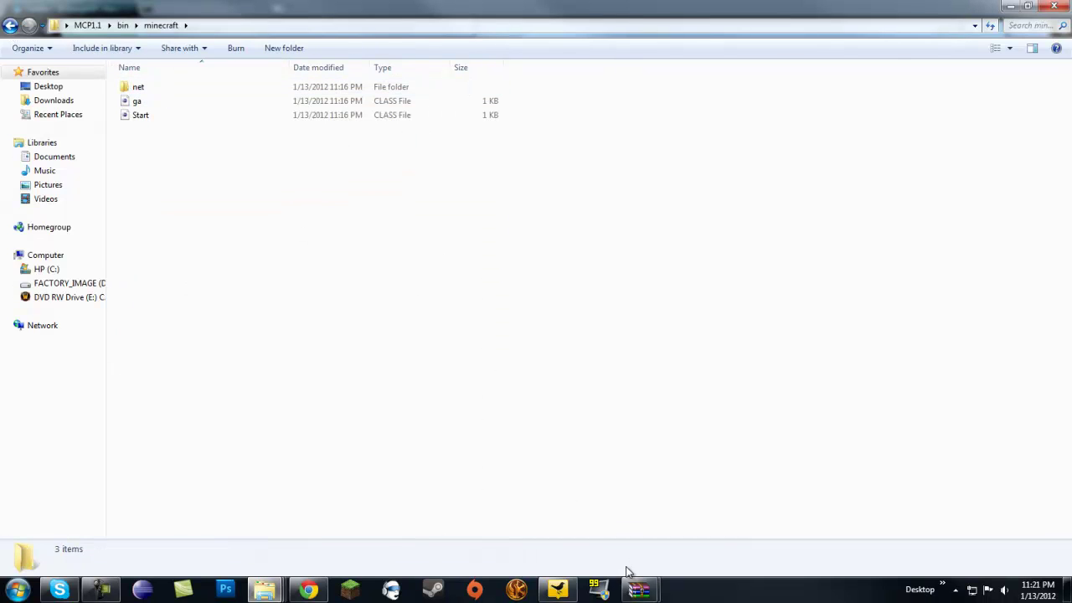
- Copy the 16 textures blockium_1 through blockiumSword into MCP1.1's bin\minecraft
click(265, 590)
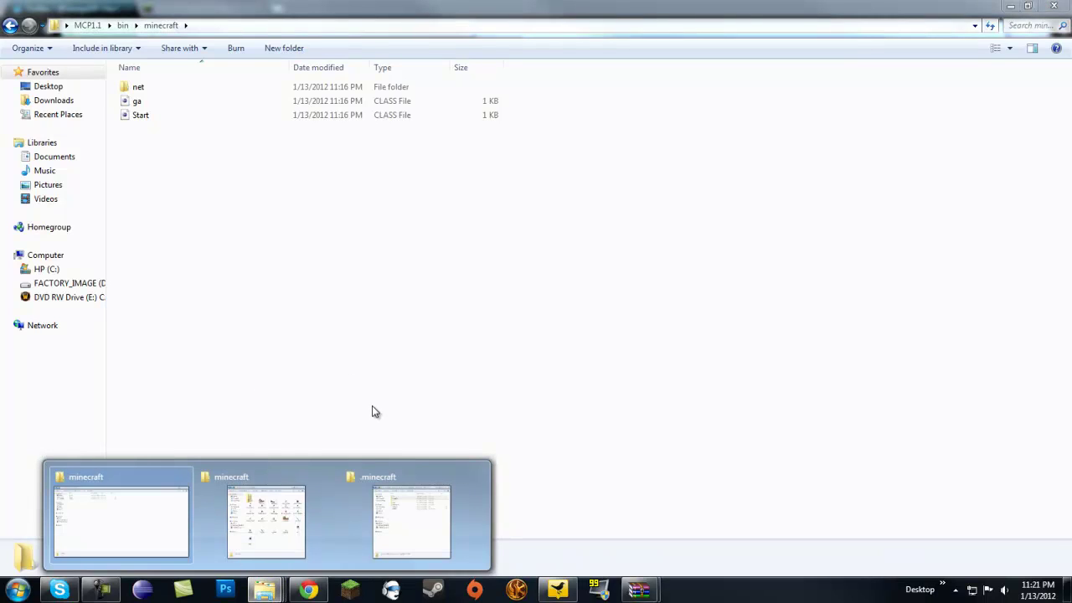
click(278, 512)
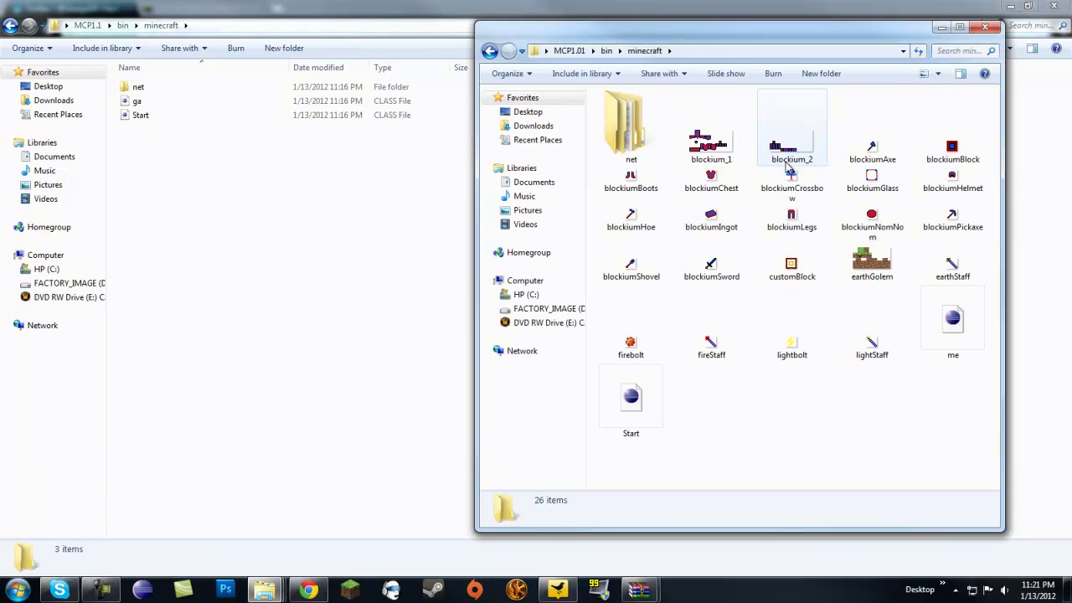
click(710, 141)
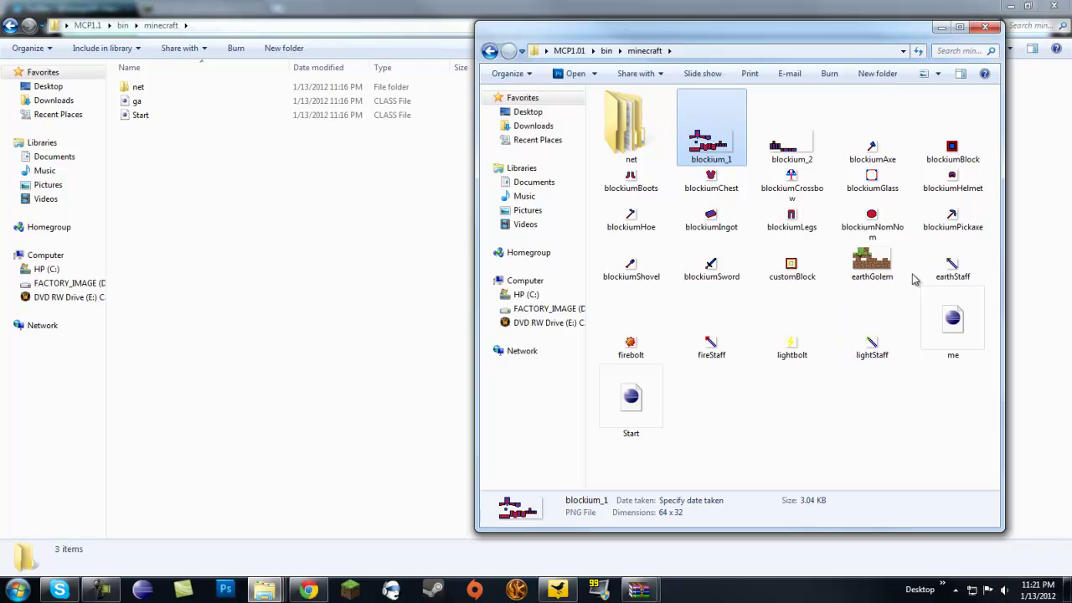
shift+click(722, 266)
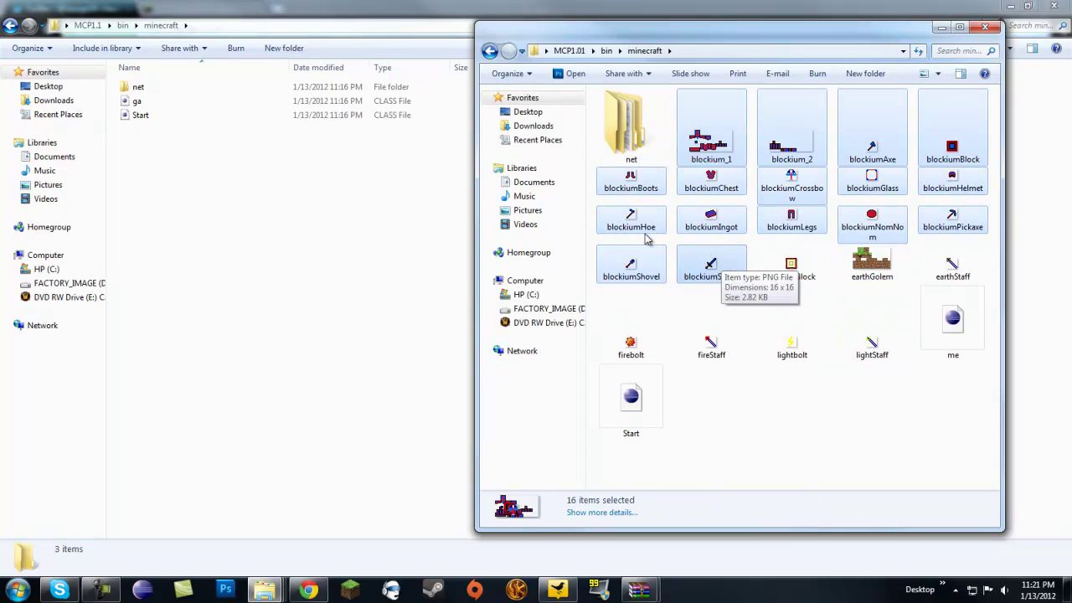
key(ctrl+c)
click(378, 259)
key(ctrl+v)
click(216, 353)
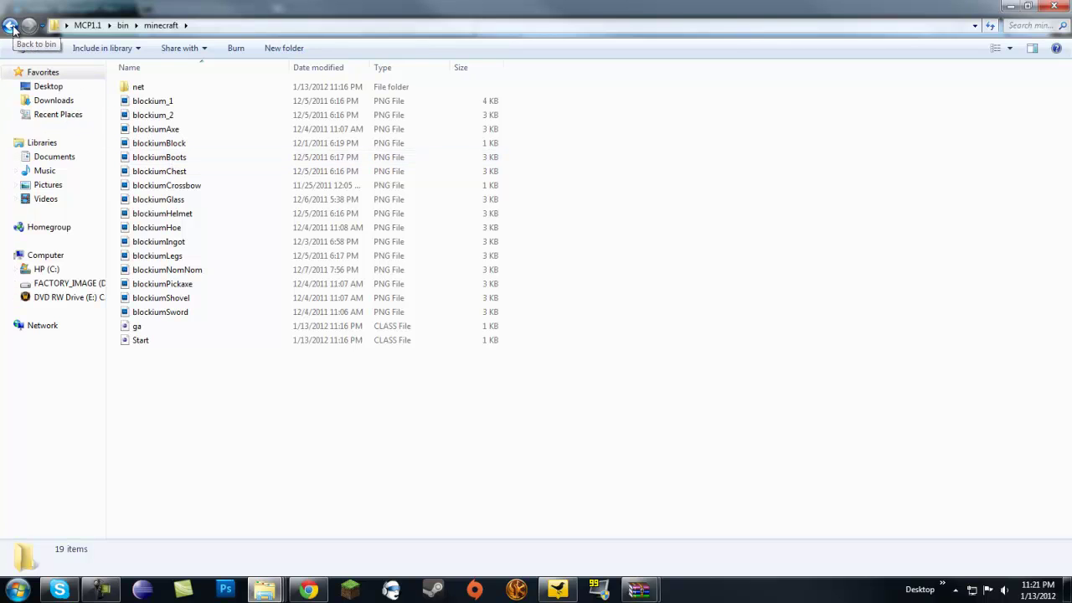
- Launch Eclipse and check the workspace options without switching workspace
click(142, 590)
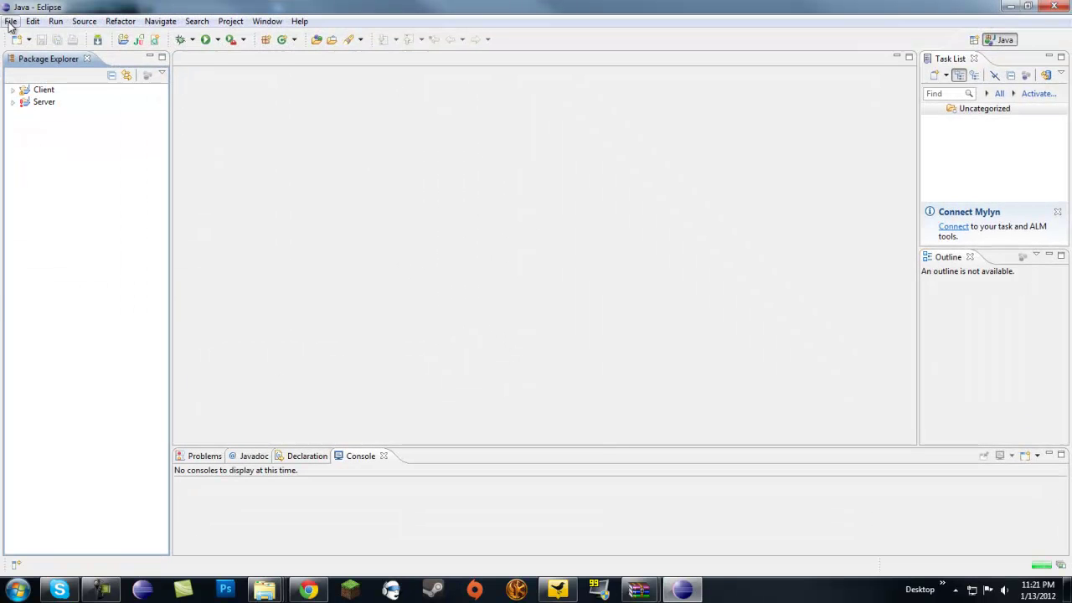
click(10, 21)
mouse_move(60, 256)
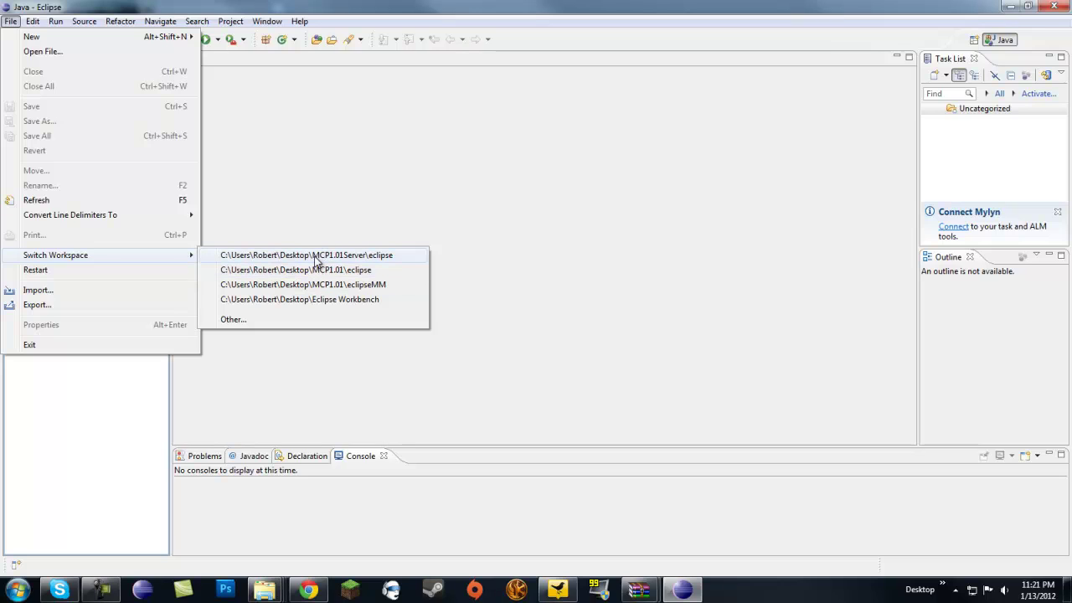
click(307, 210)
- Expand Client > src > net.minecraft.src and open EntityBlockiumMonster.java
click(20, 92)
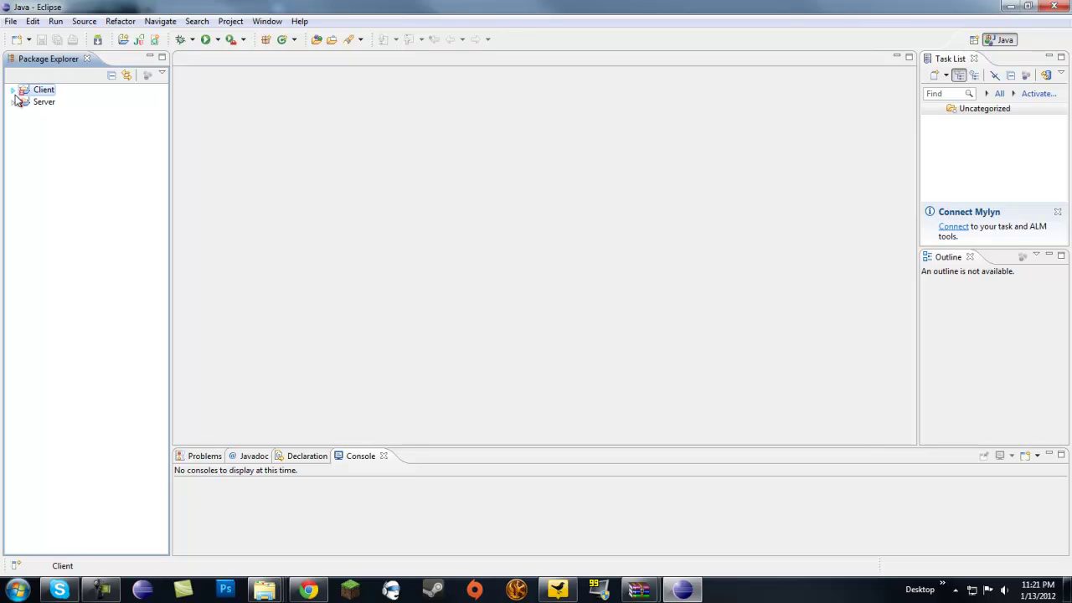
click(13, 89)
click(25, 101)
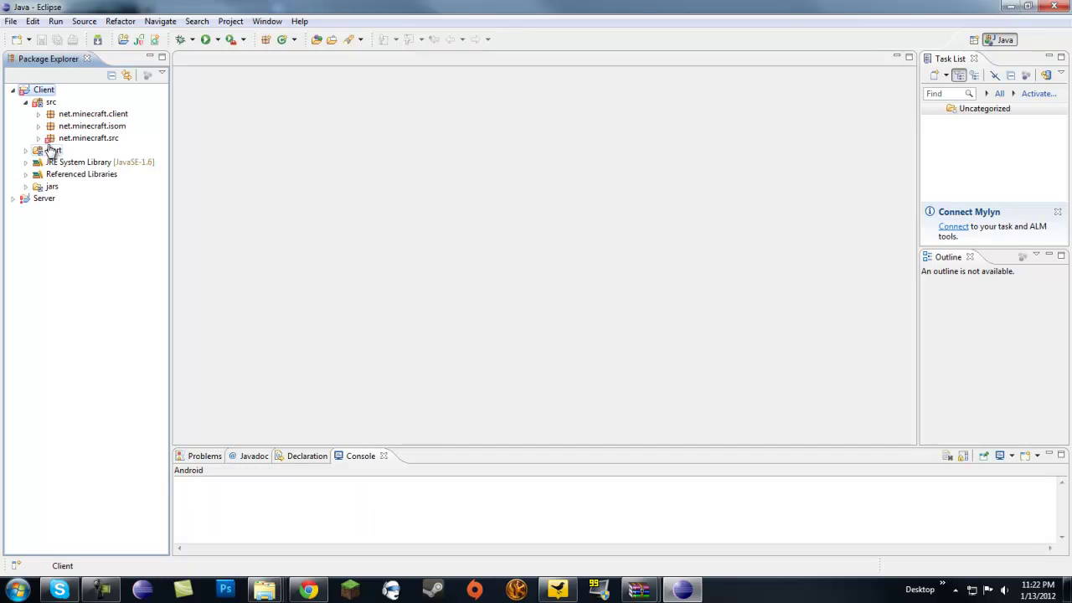
click(37, 138)
scroll(110, 173, down, 20)
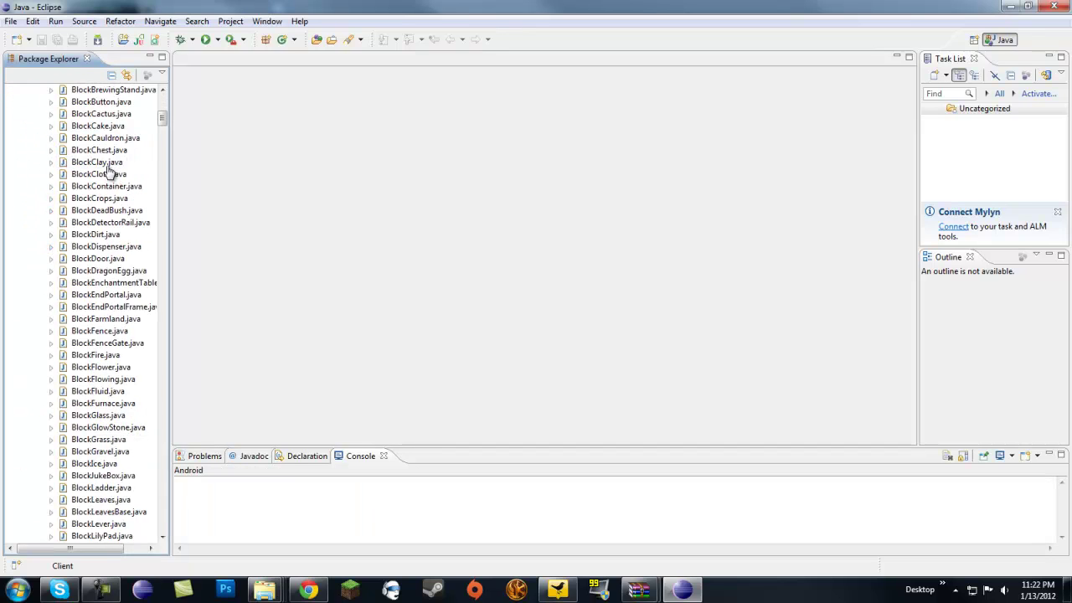
drag(162, 139, 170, 210)
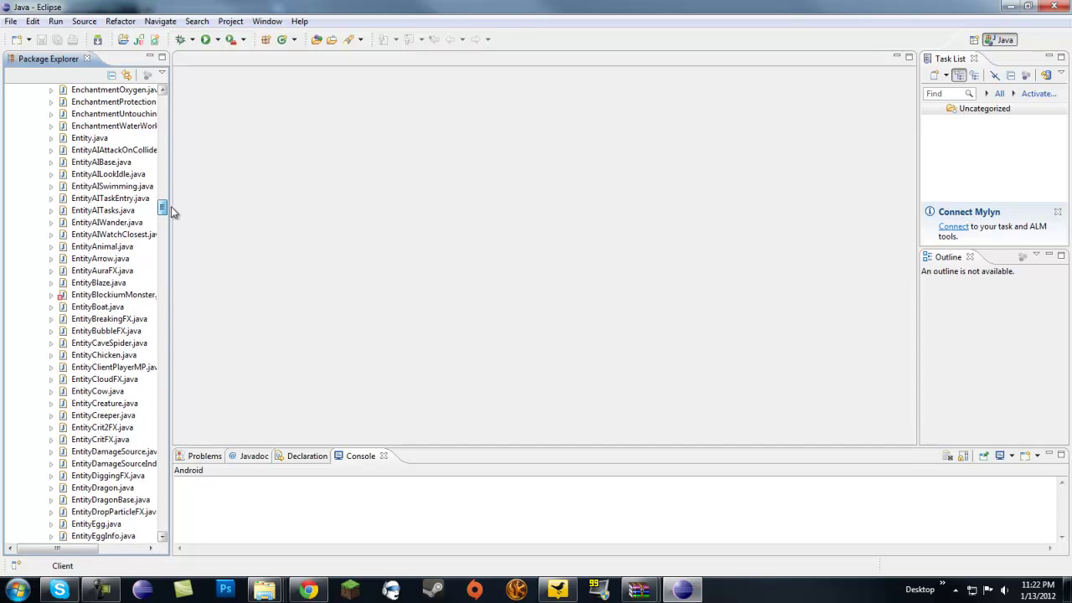
click(98, 296)
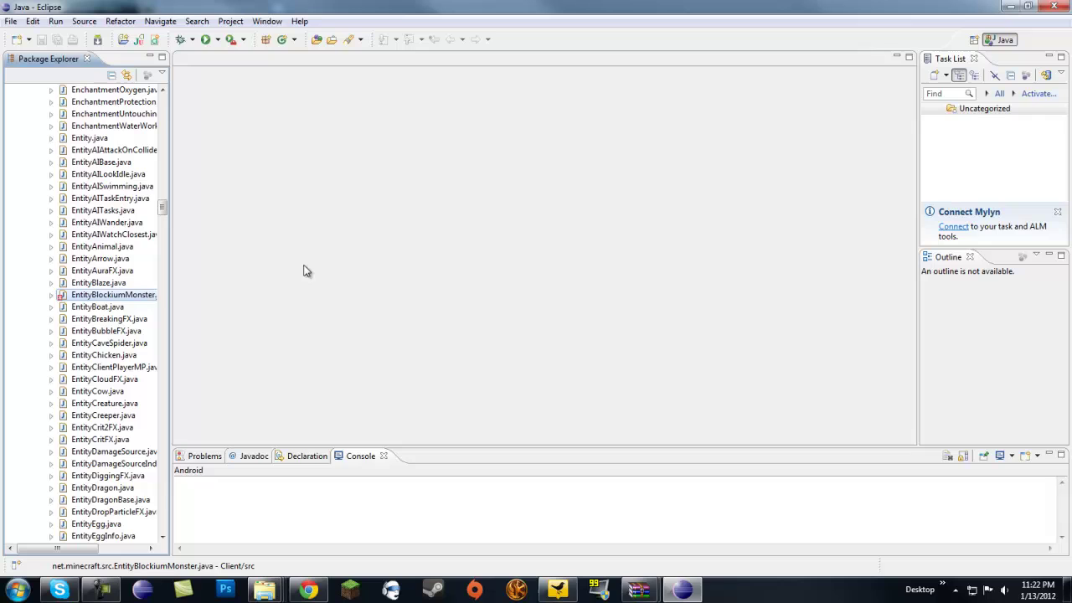
double_click(129, 295)
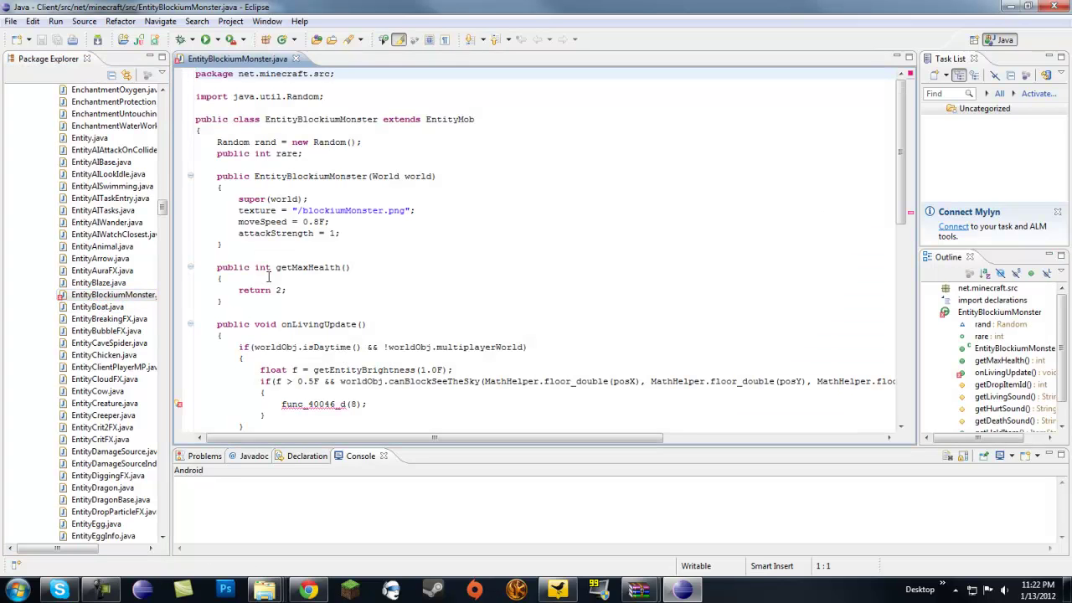
- Review EntityBlockiumMonster's code, then open EntityZombie.java and select its setFire(8) call
click(312, 254)
scroll(318, 227, down, 6)
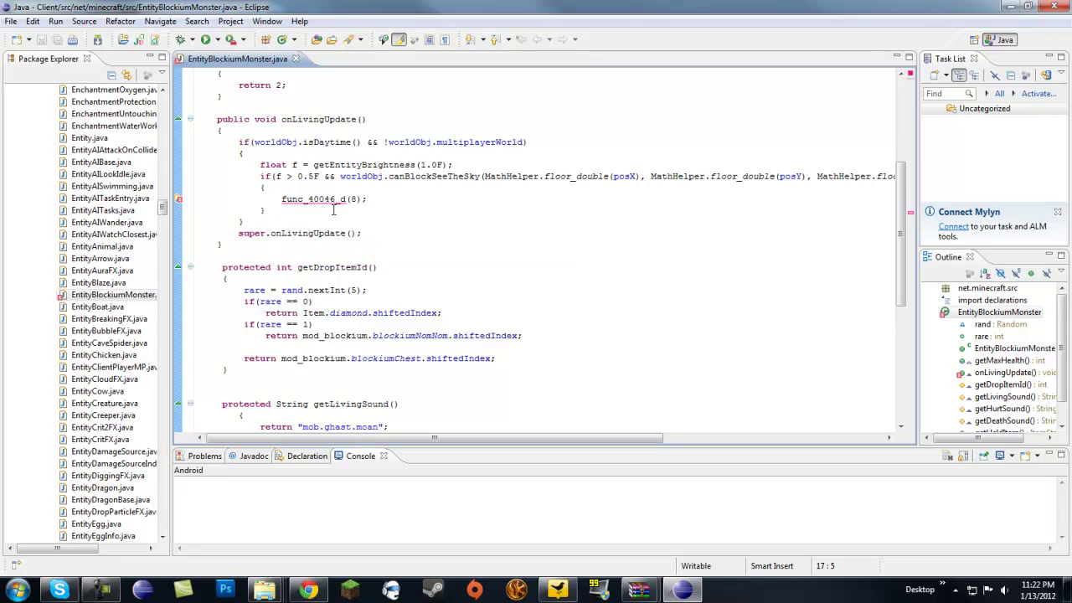
mouse_move(288, 204)
scroll(282, 204, down, 8)
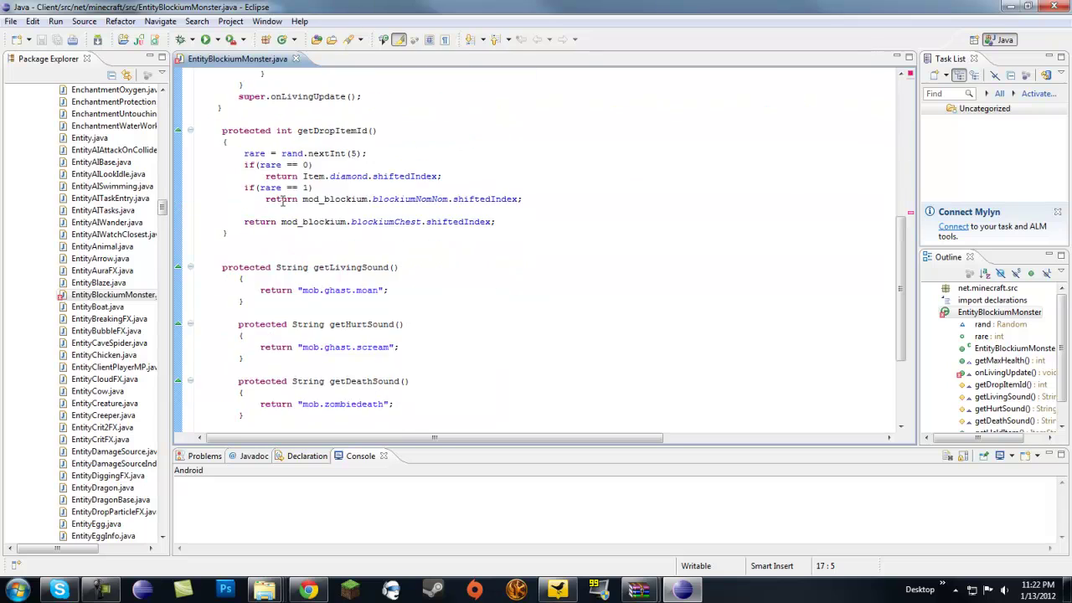
scroll(273, 238, up, 10)
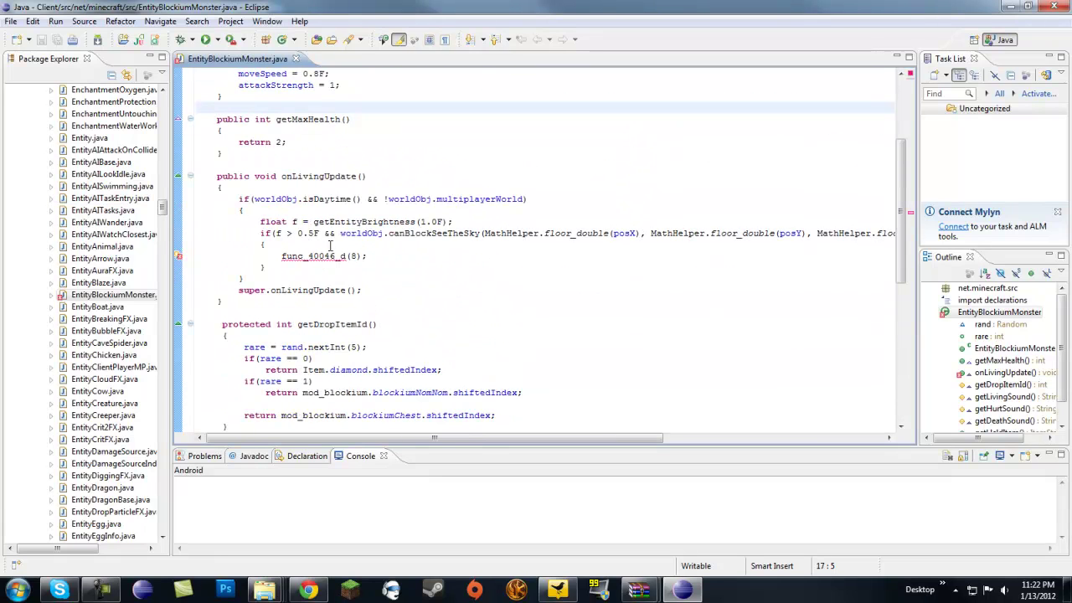
click(106, 222)
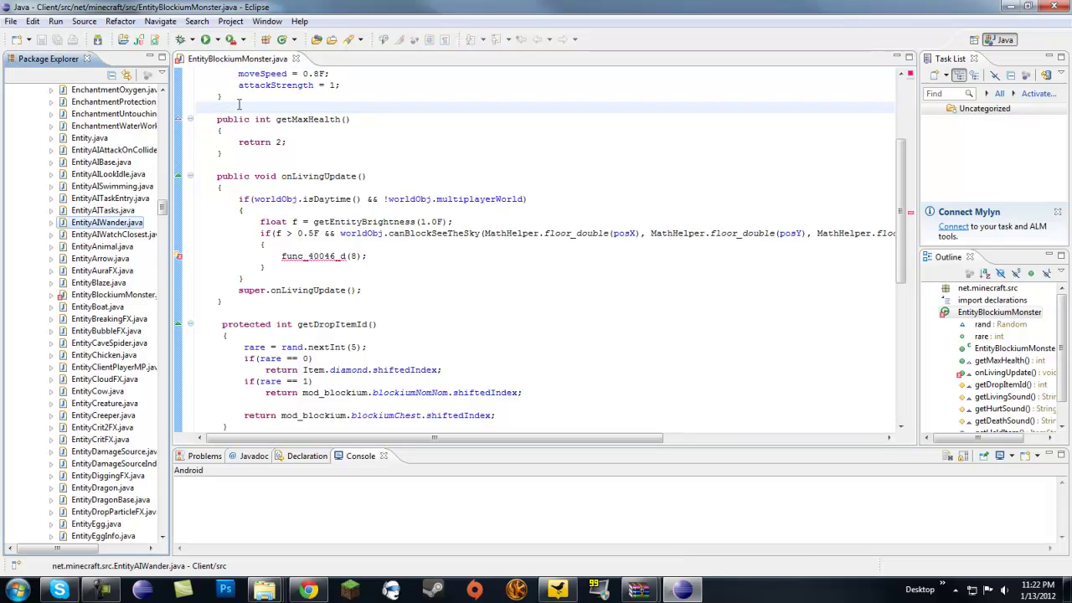
key(Page_Down)
key(Page_Down)
key(Page_Down)
key(Return)
scroll(412, 218, down, 6)
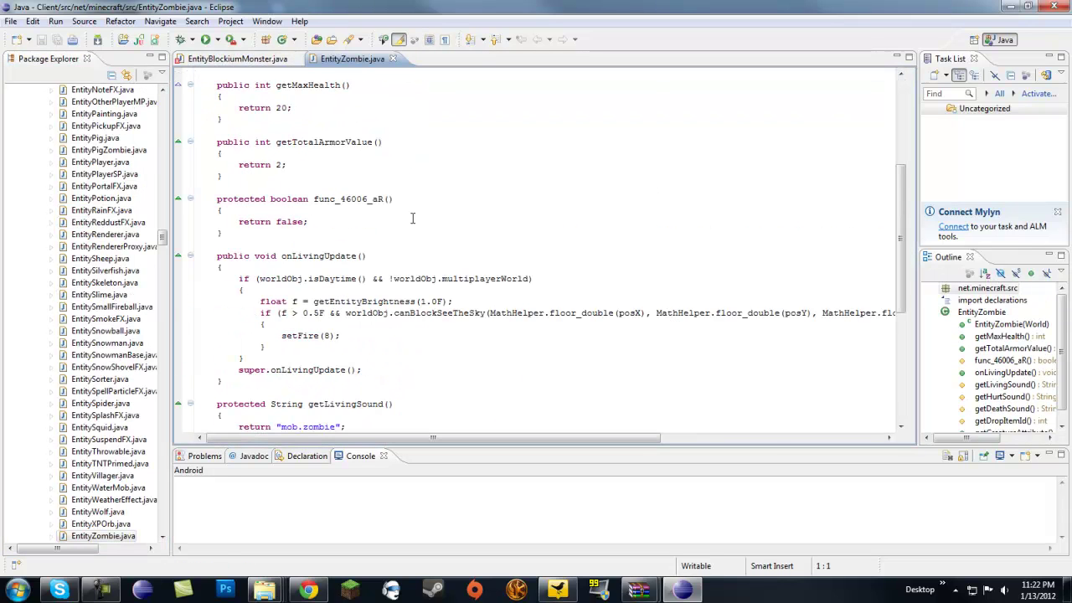
drag(282, 336, 332, 334)
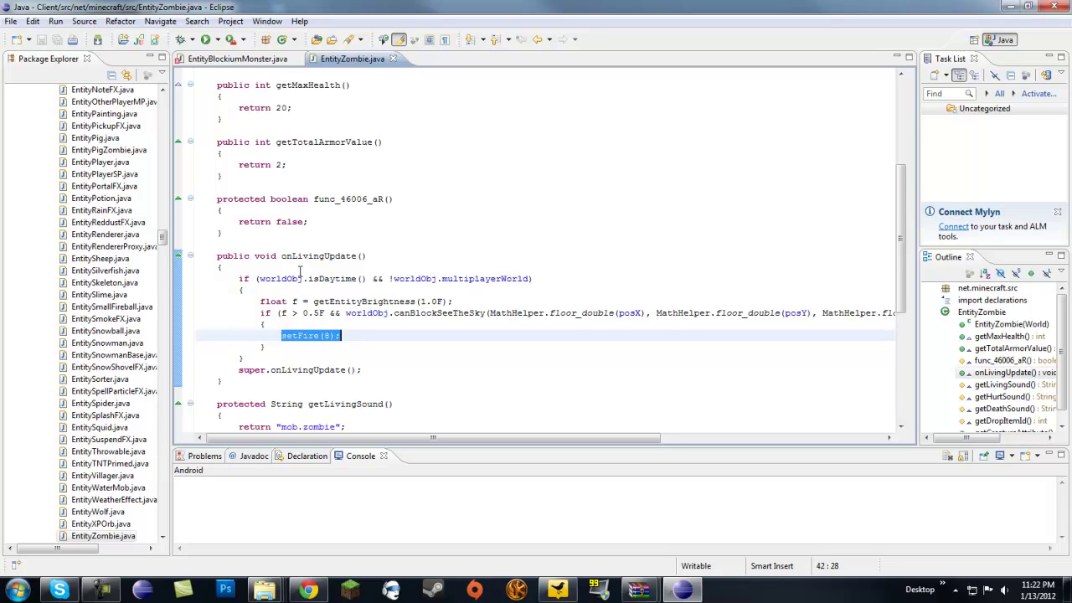
- Replace func_40046_d(8) with setFire(8), save, close EntityZombie, and open ItemBlockiumAmulet.java
click(254, 63)
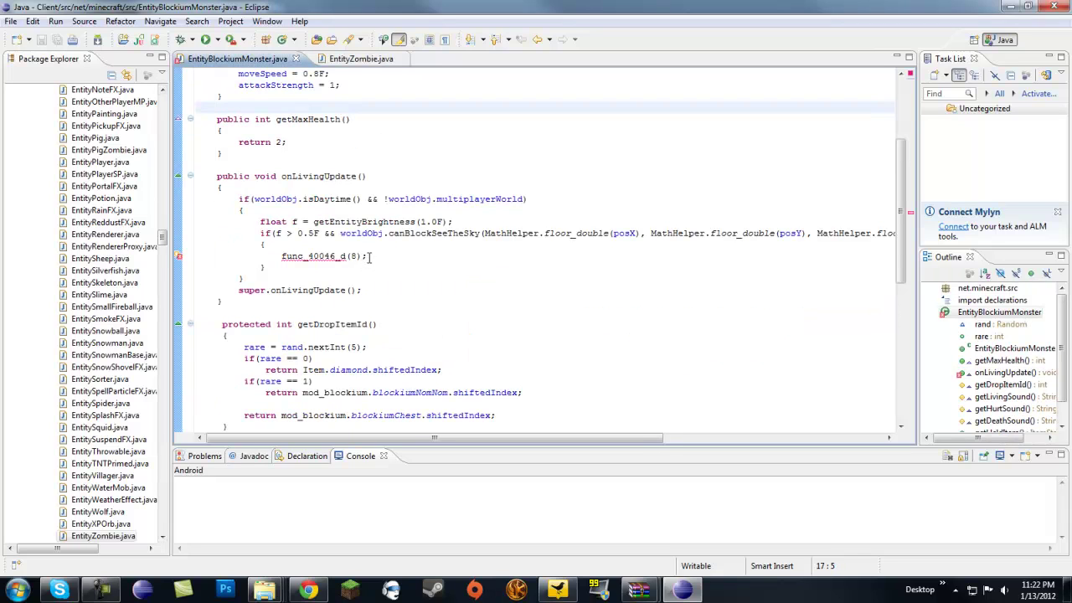
drag(369, 256, 298, 259)
text(setFire(8);)
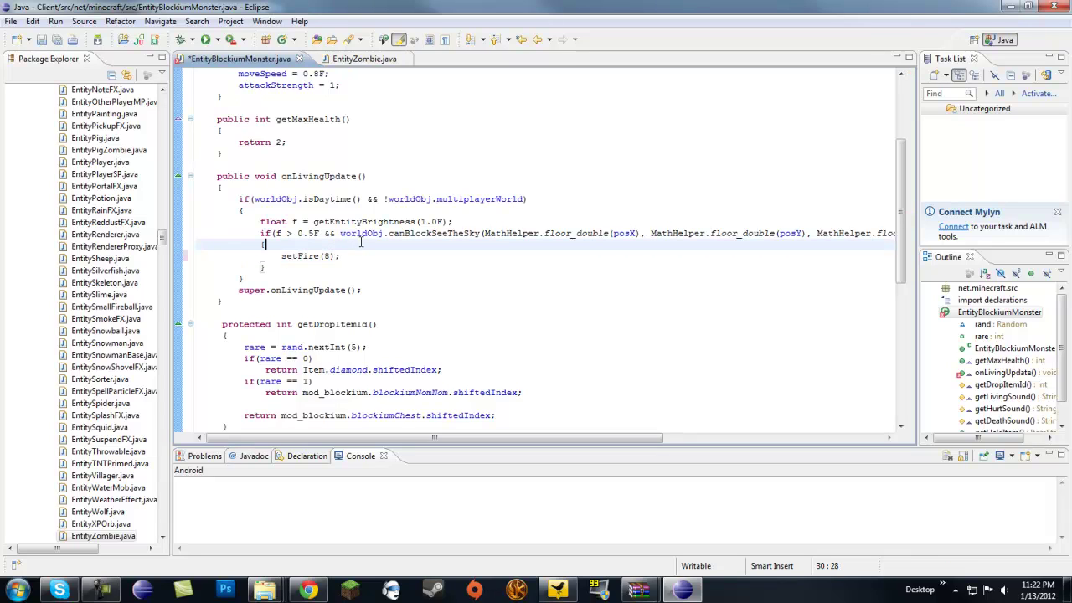
scroll(372, 238, down, 10)
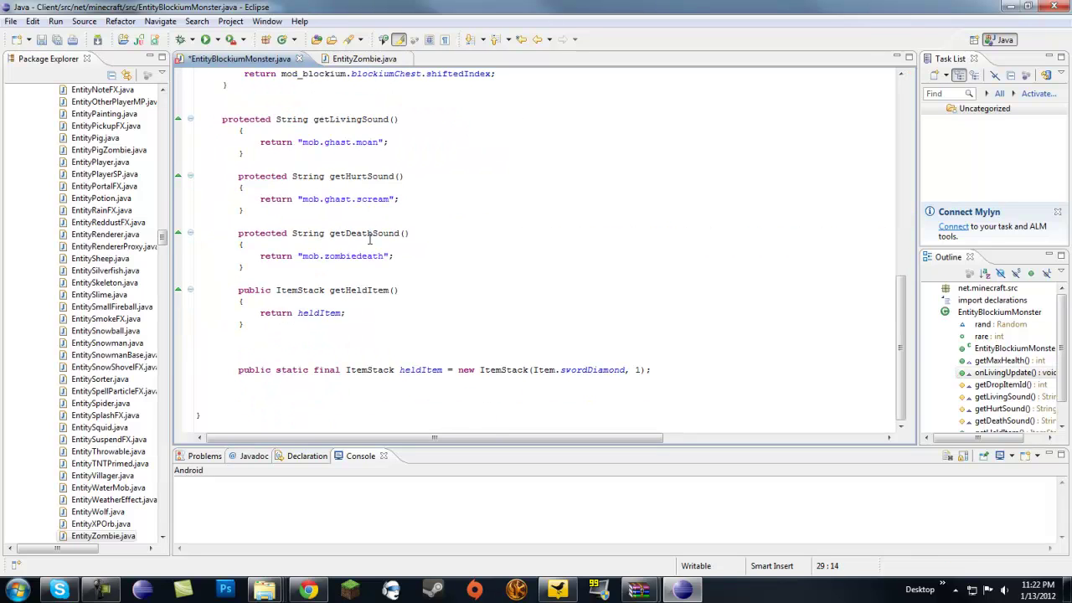
scroll(311, 240, up, 1)
click(58, 41)
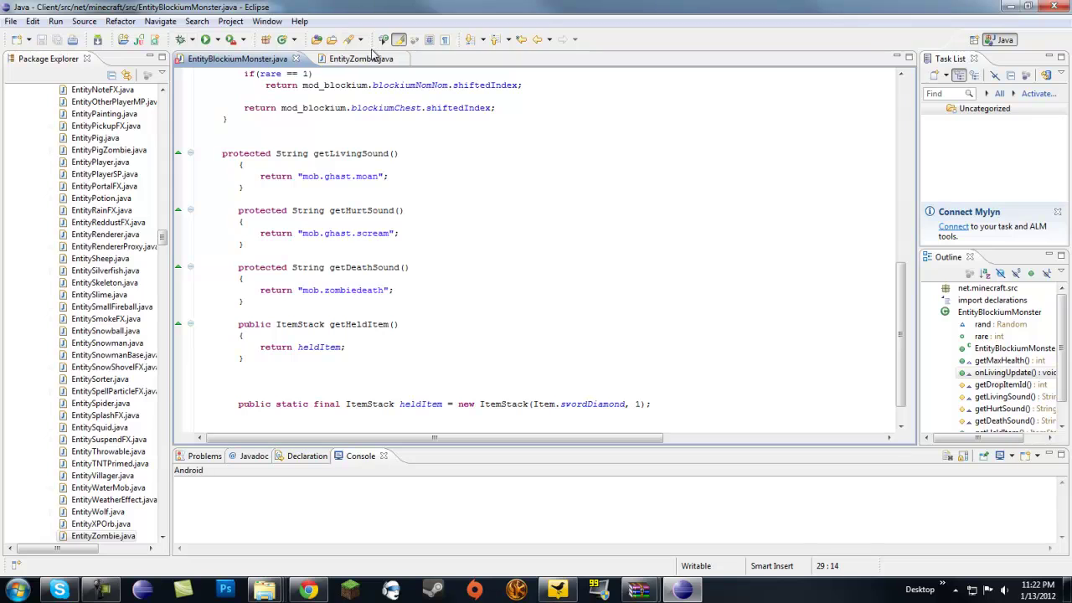
click(401, 58)
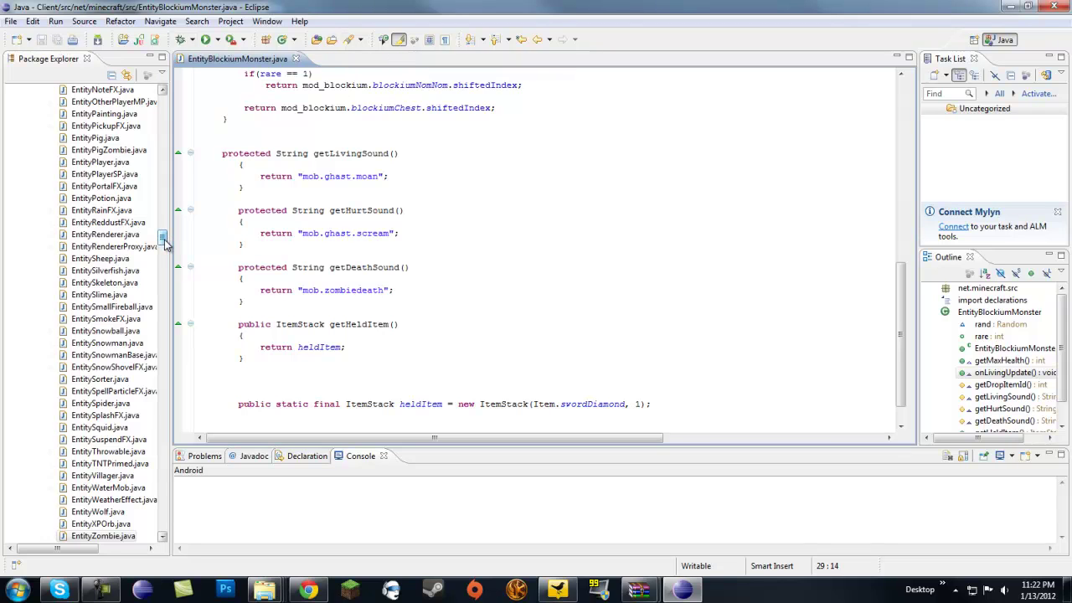
drag(164, 240, 177, 315)
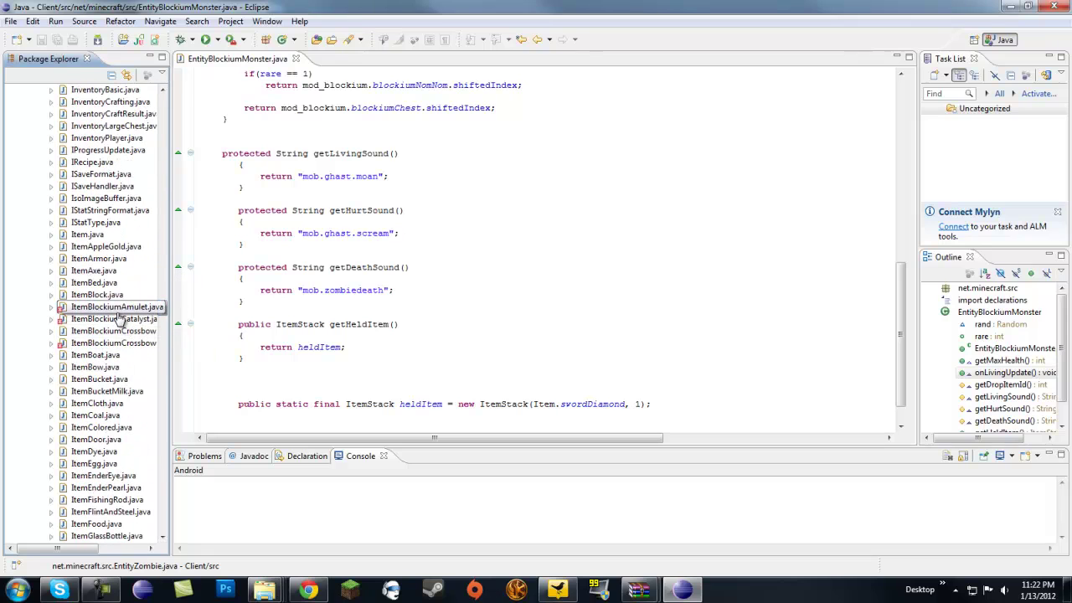
double_click(116, 309)
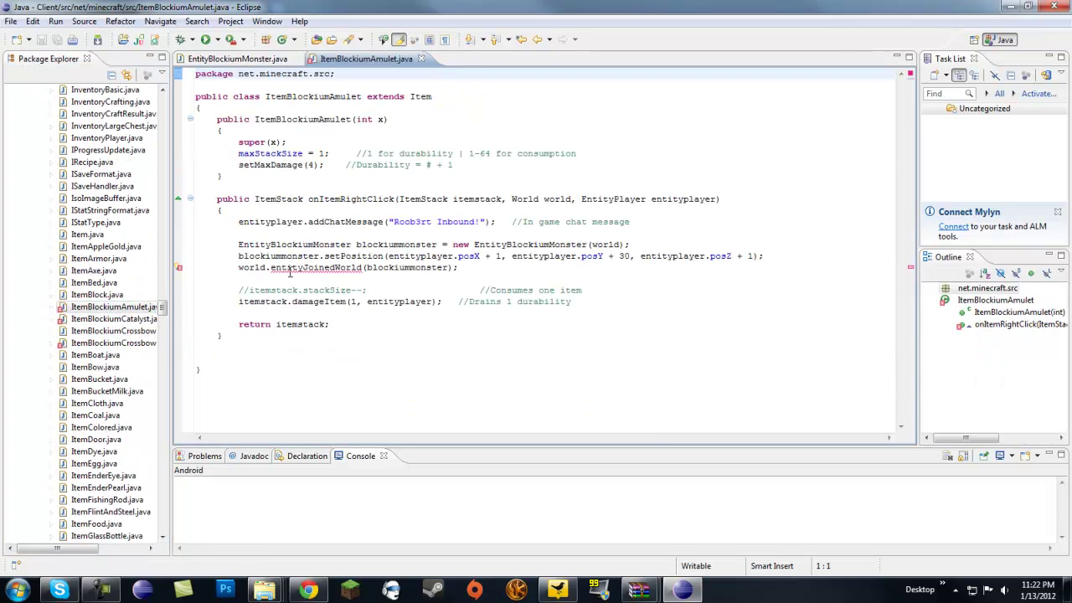
- Open ItemBow.java by typing 'itembow' in the Package Explorer
click(88, 161)
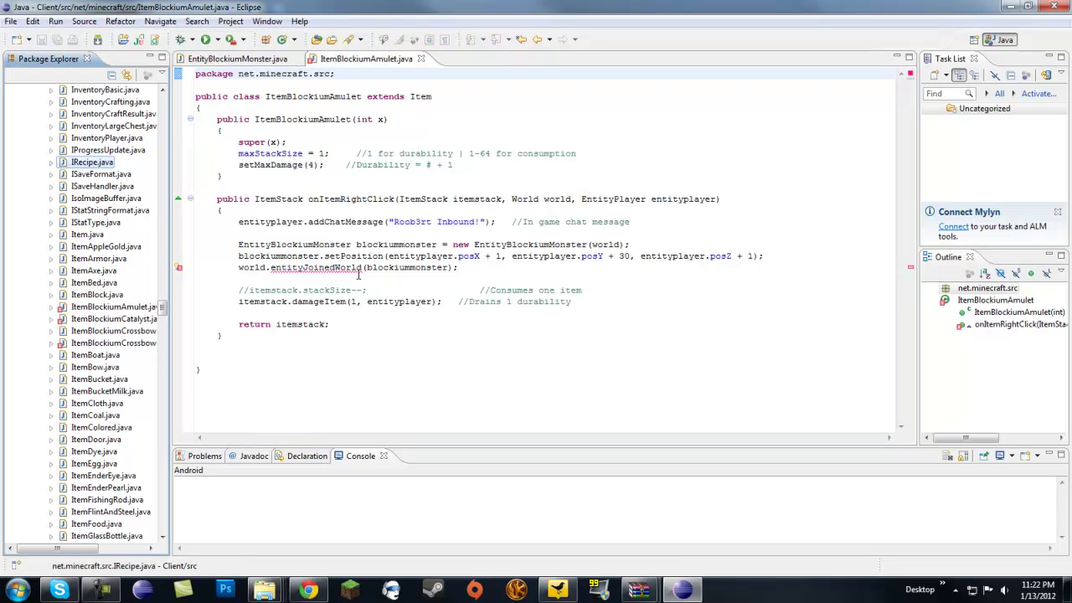
key(Down)
key(Down)
key(Down)
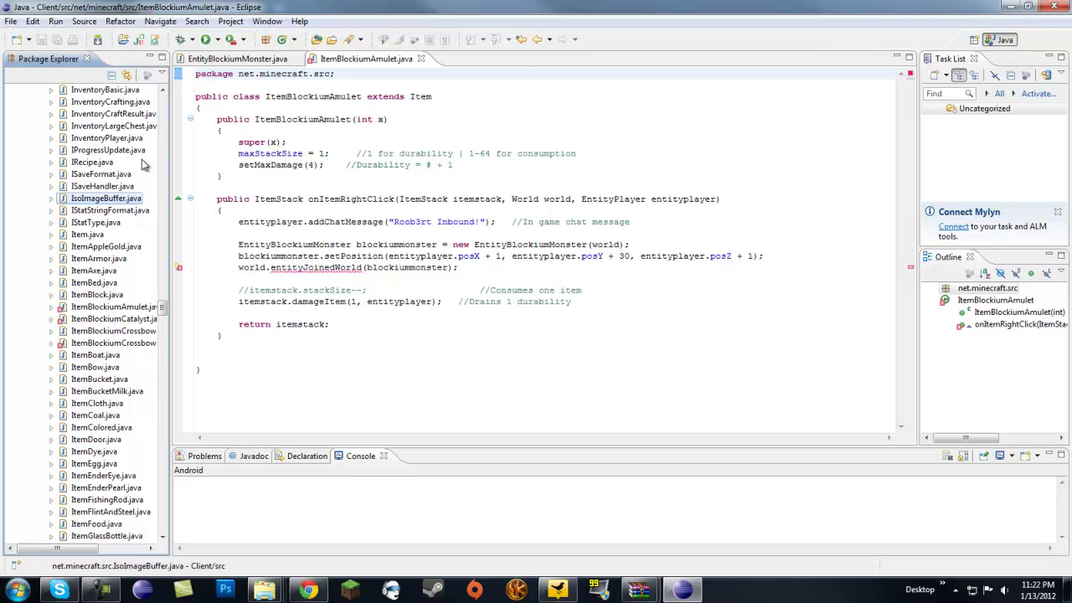
text(item)
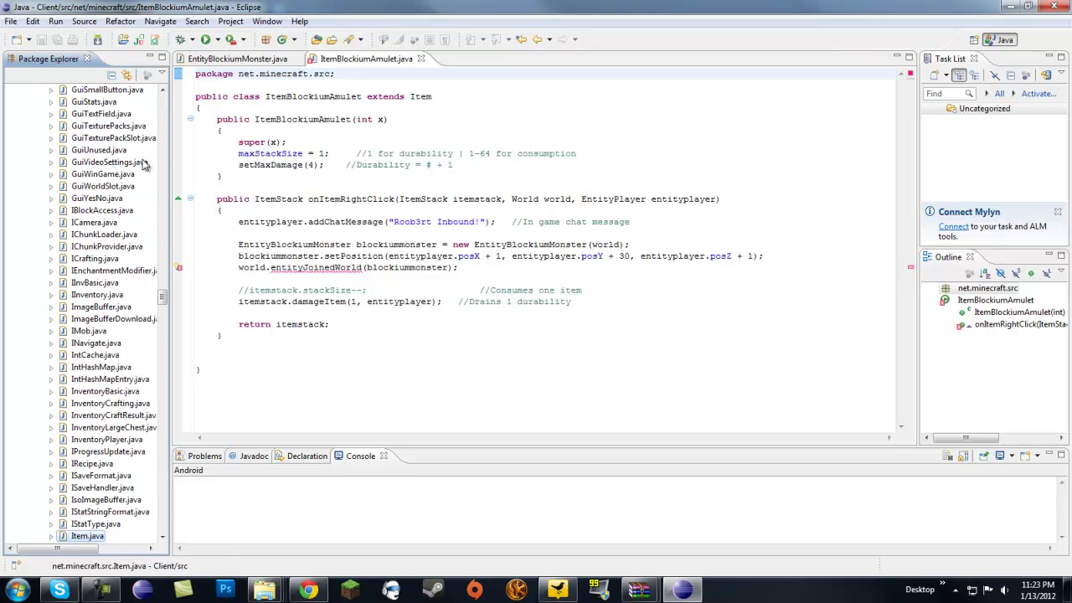
text(bow)
key(Return)
- Find and select spawnEntityInWorld in ItemBow, then return to ItemBlockiumAmulet
click(452, 253)
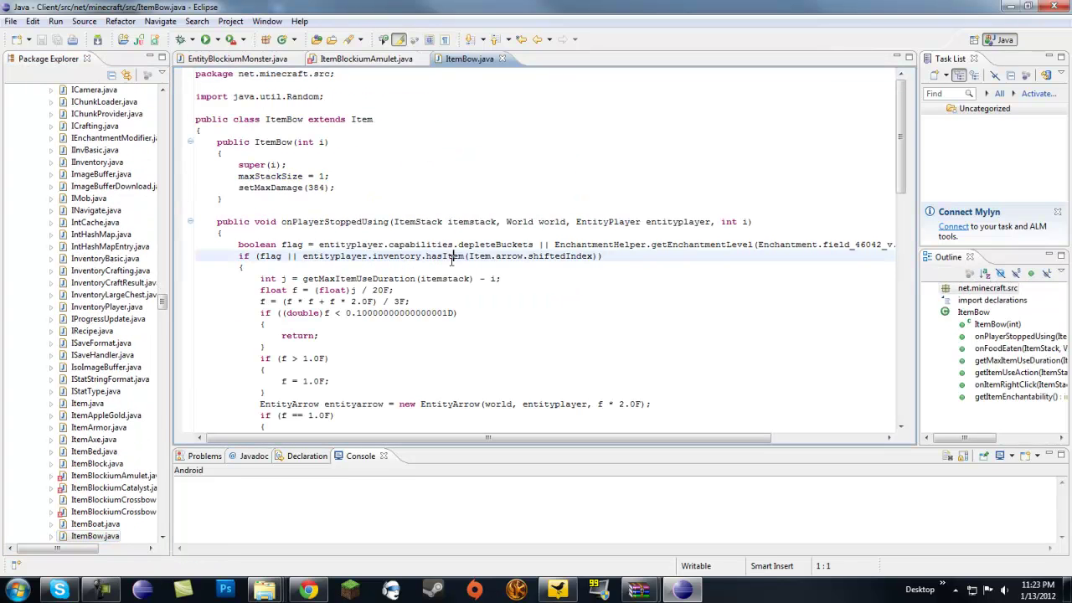
scroll(450, 265, down, 4)
scroll(450, 264, down, 7)
scroll(377, 211, up, 5)
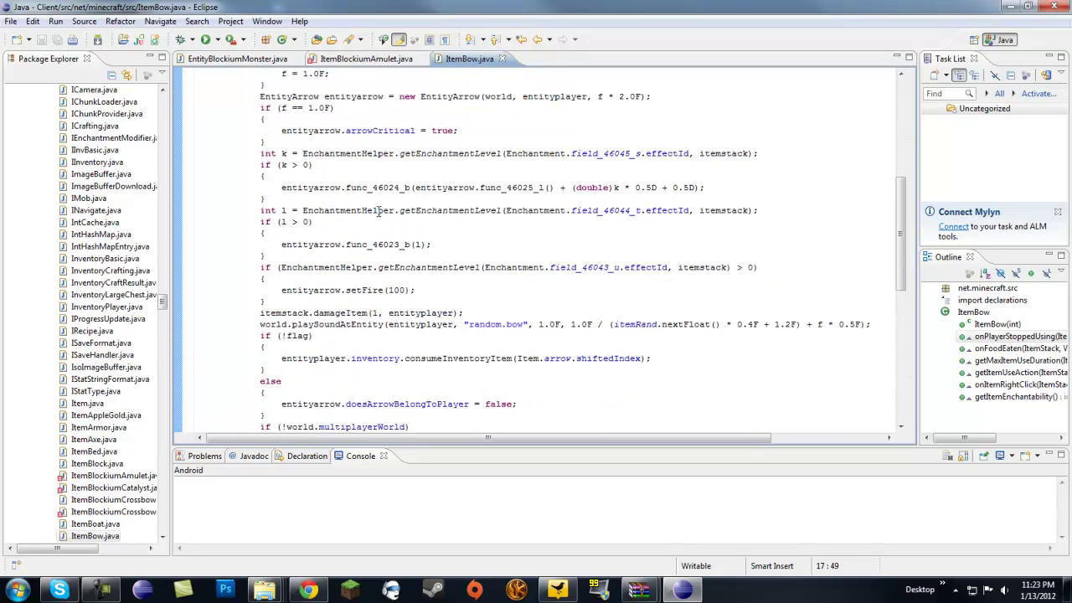
scroll(378, 211, down, 11)
scroll(377, 212, down, 4)
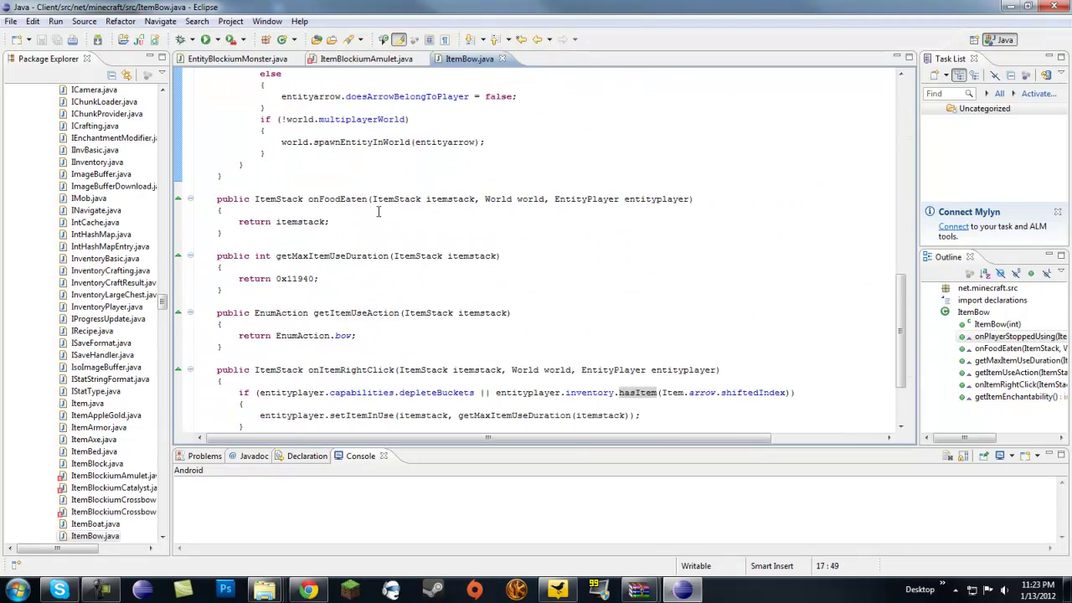
scroll(372, 310, up, 10)
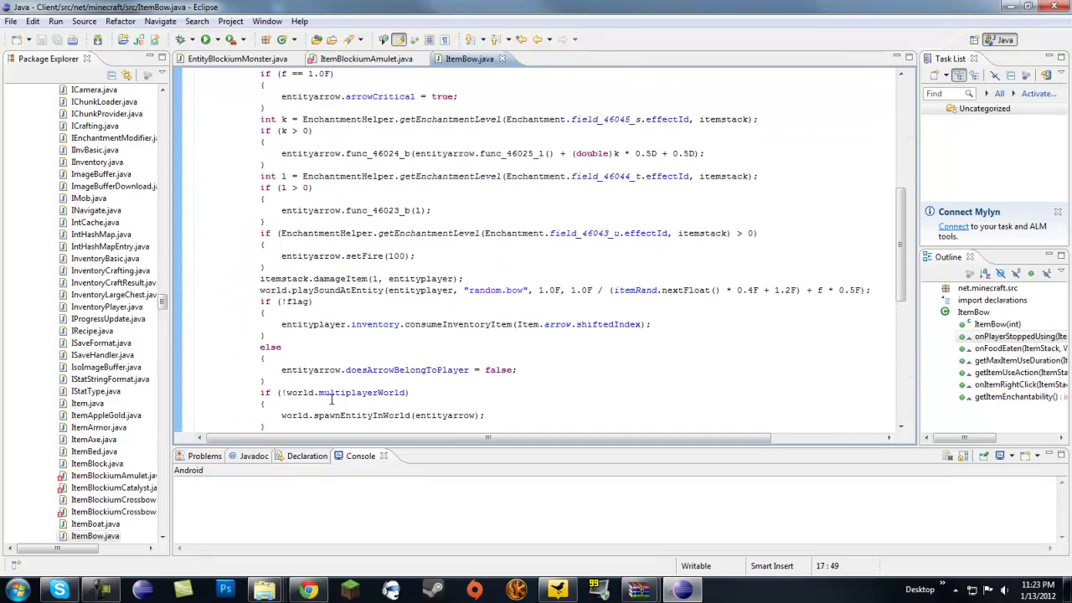
drag(315, 416, 411, 418)
key(ctrl+c)
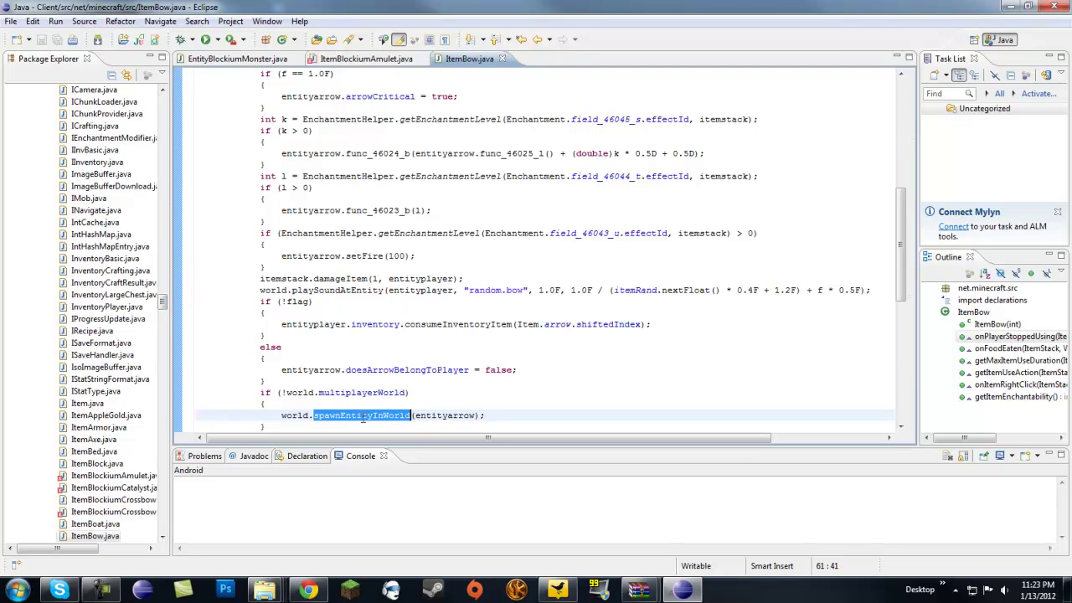
mouse_move(163, 308)
mouse_down()
mouse_move(160, 154)
mouse_move(160, 331)
mouse_move(162, 301)
mouse_up()
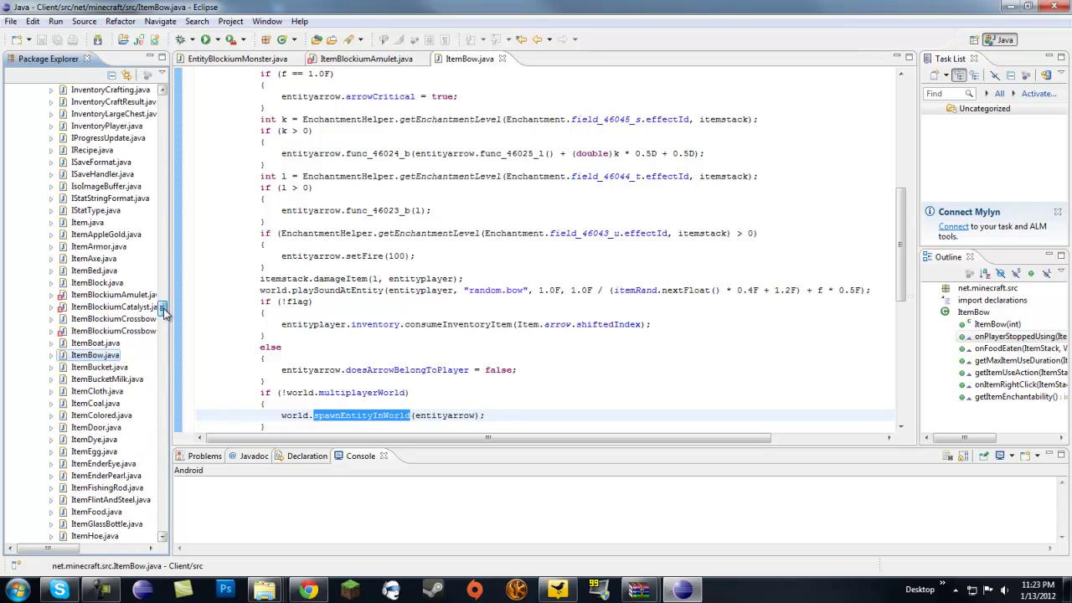
click(370, 62)
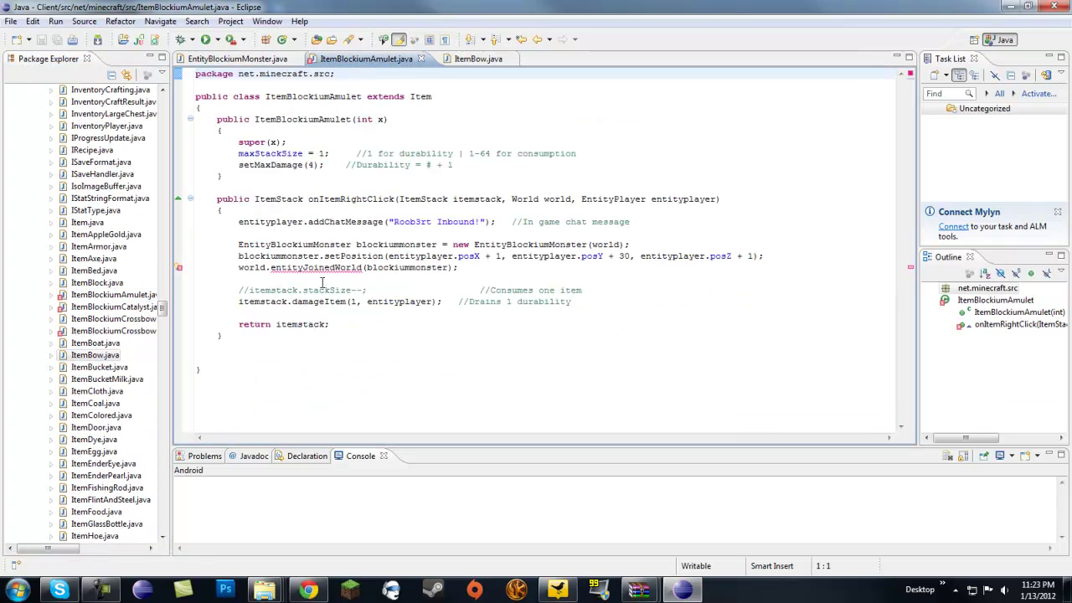
- Replace entityJoinedWorld with spawnEntityInWorld in ItemBlockiumAmulet
drag(270, 267, 360, 267)
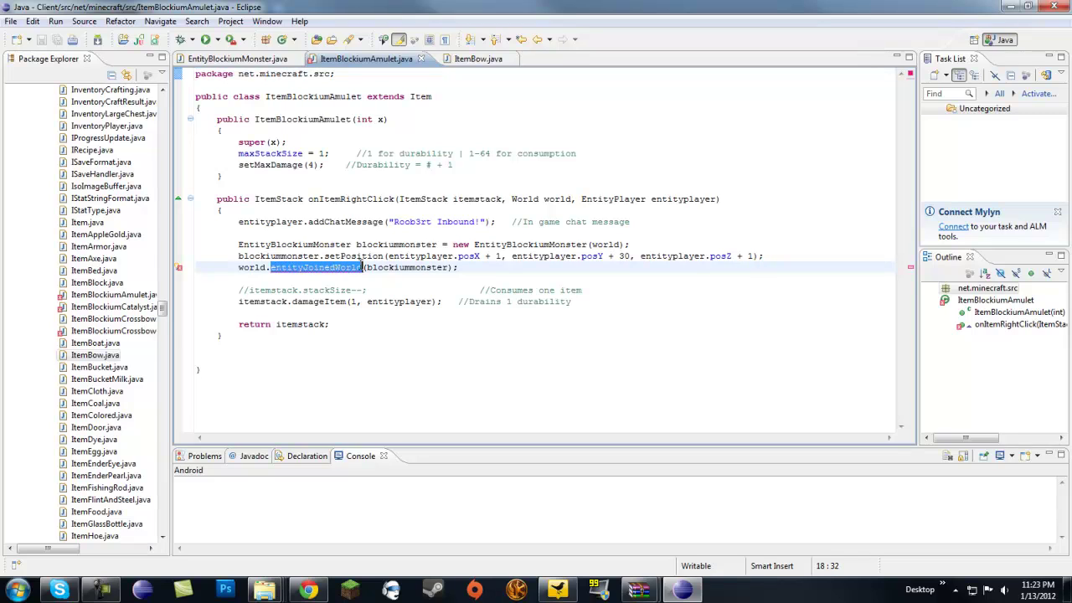
key(ctrl+v)
click(346, 222)
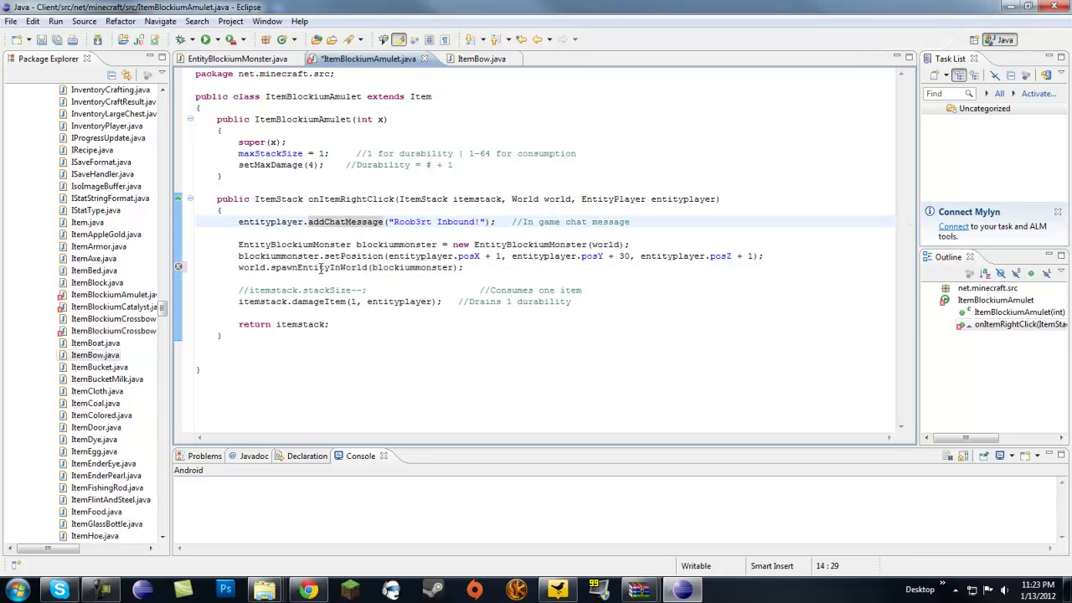
- Open ItemBlockiumCatalyst.java and read the unresolved BlockBlockiumSapling cast error in onItemUse
double_click(93, 308)
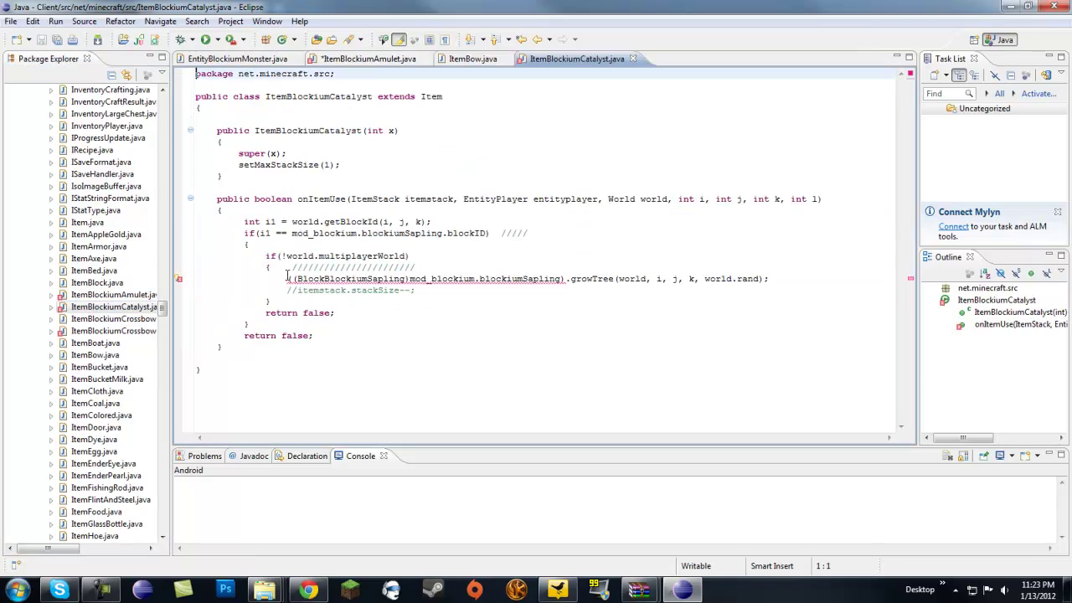
click(318, 267)
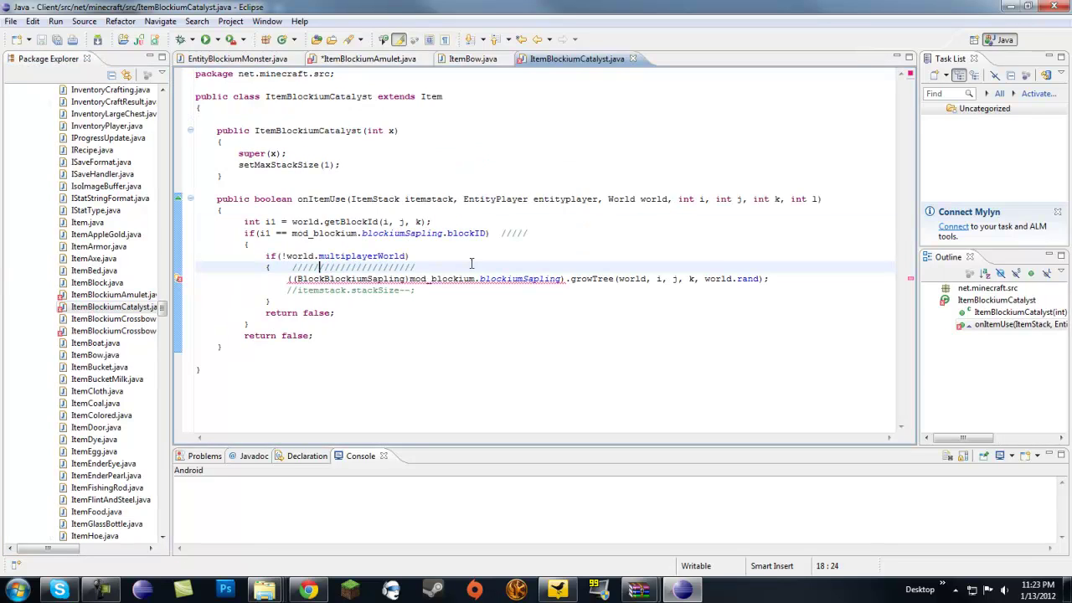
mouse_move(465, 284)
- Open ItemBlockiumCrossbowCocked.java and scroll through its addChatMessage code
click(114, 333)
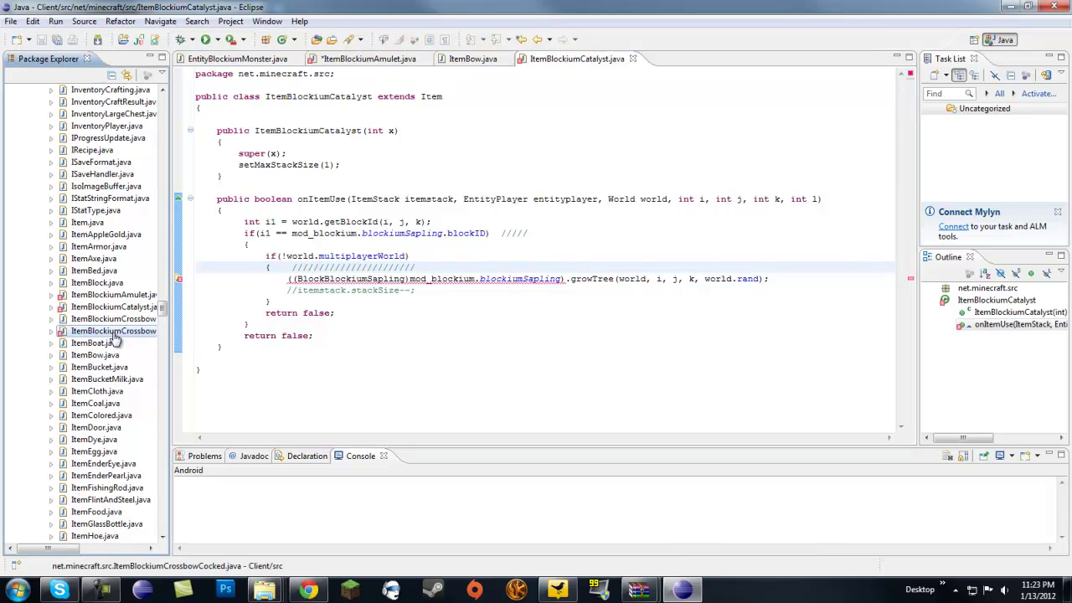
double_click(114, 331)
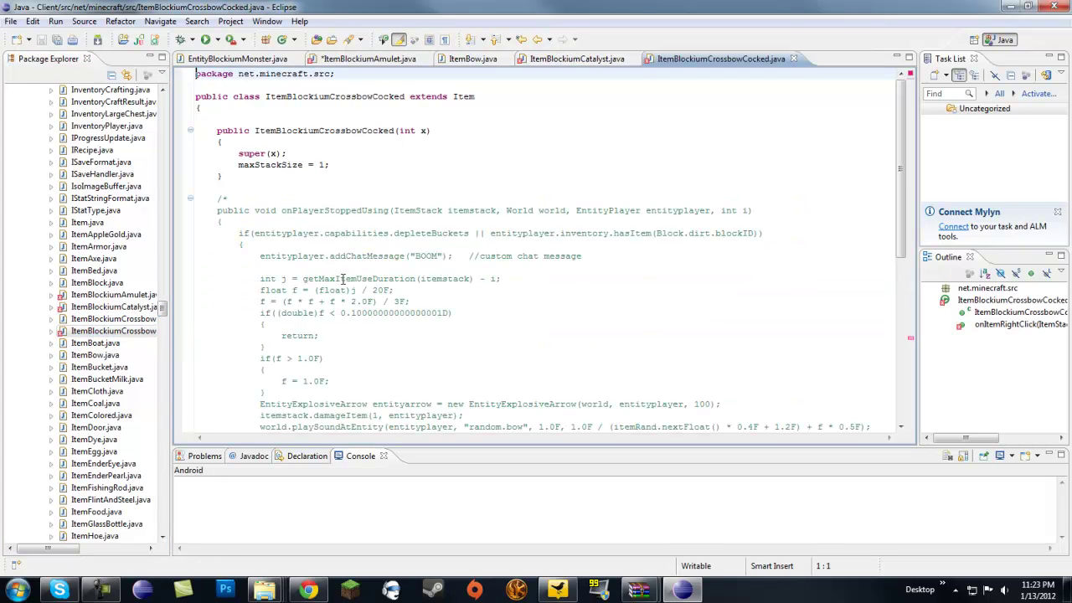
click(367, 255)
scroll(367, 254, down, 10)
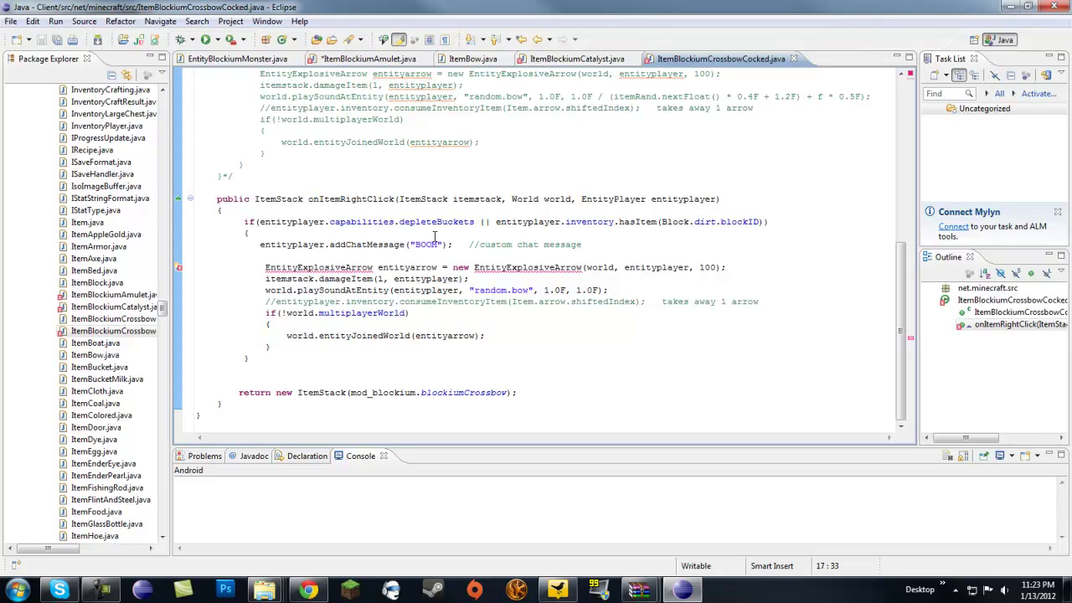
scroll(435, 237, up, 10)
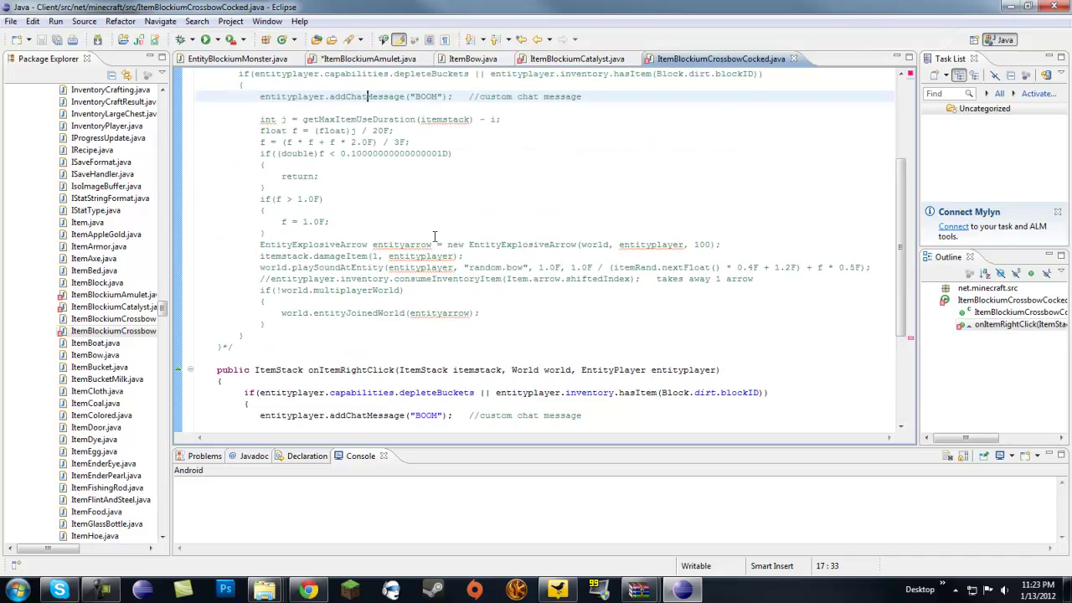
scroll(434, 237, down, 10)
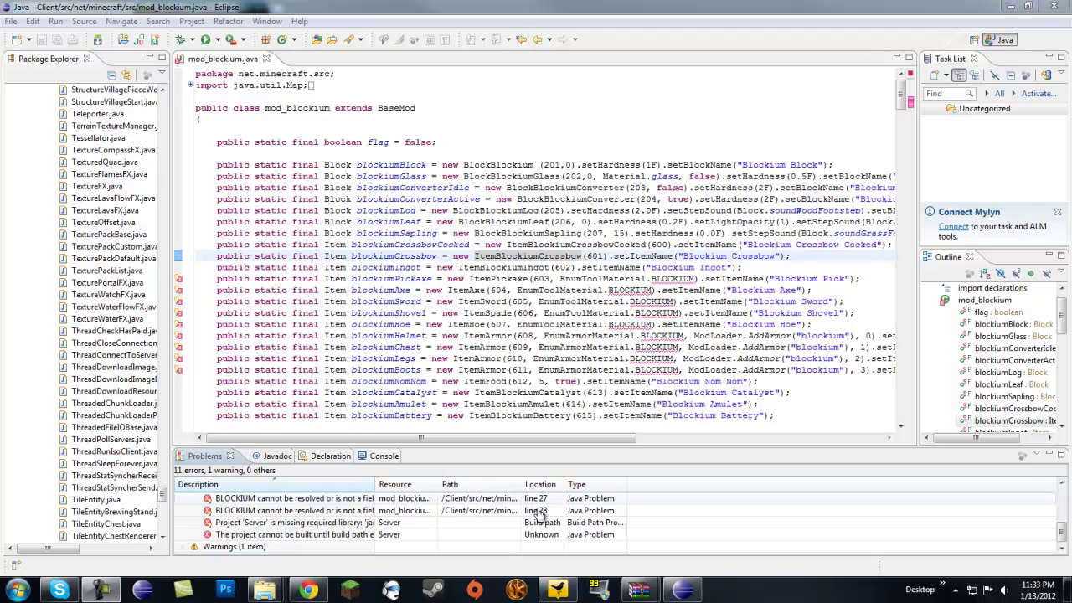
- Inspect the missing Server library error, then return to the mod_blockium code
click(360, 524)
scroll(360, 525, up, 3)
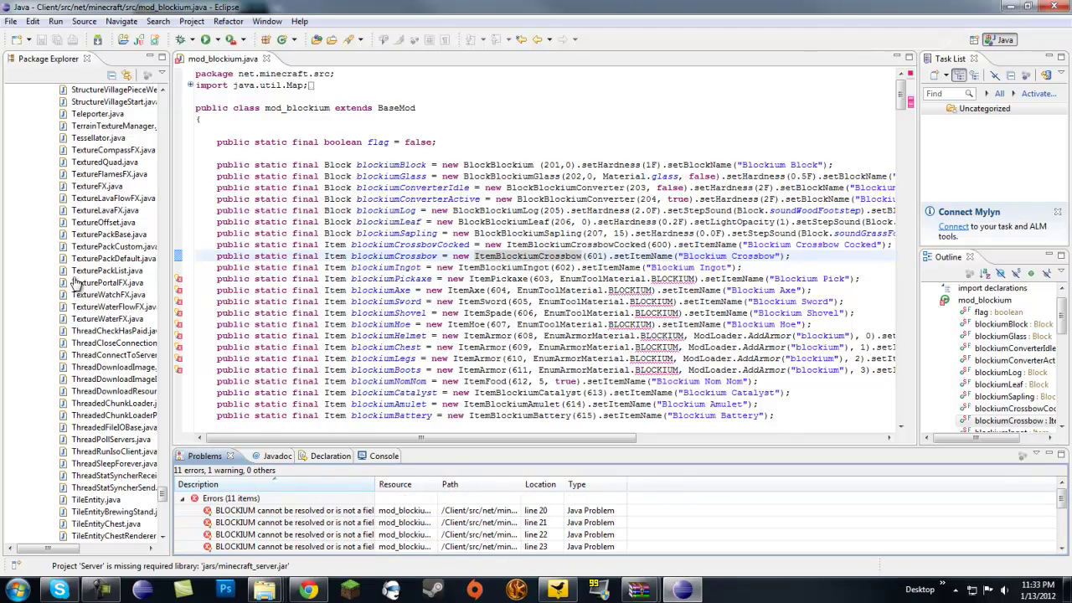
click(215, 279)
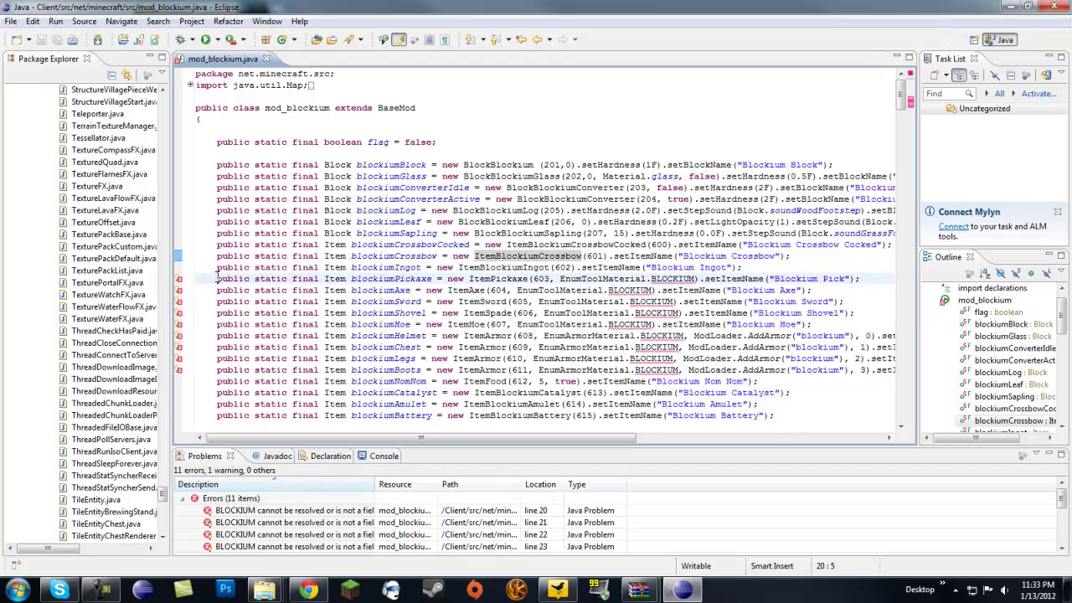
- Comment out the blockiumPickaxe, Axe, Sword, Shovel and Hoe declarations with Ctrl+/
drag(216, 278, 220, 290)
key(ctrl+slash)
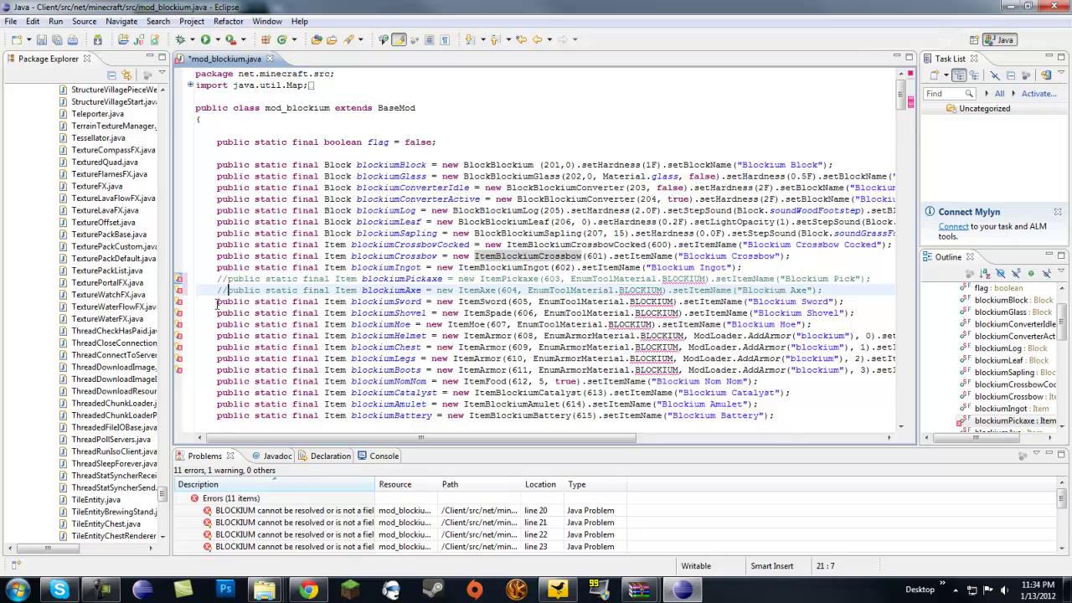
click(217, 302)
key(ctrl+slash)
click(217, 312)
key(ctrl+slash)
click(216, 324)
key(ctrl+slash)
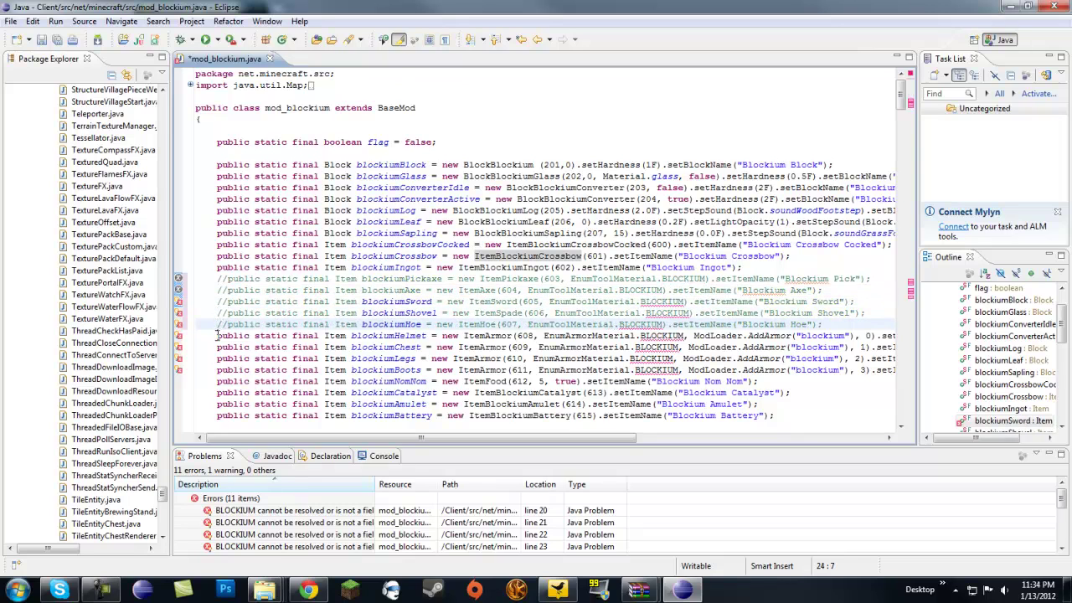
- Comment out the blockiumHelmet, Chest, Legs and Boots declarations and save mod_blockium.java
click(216, 334)
key(ctrl+slash)
click(217, 347)
key(ctrl+slash)
click(218, 357)
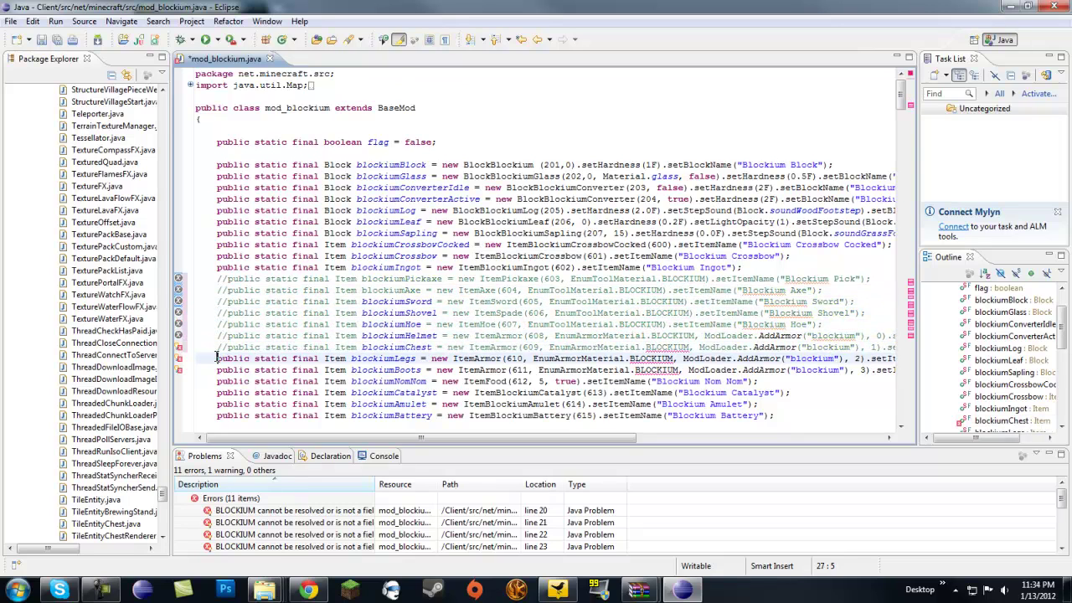
key(ctrl+slash)
click(219, 369)
key(ctrl+slash)
click(239, 324)
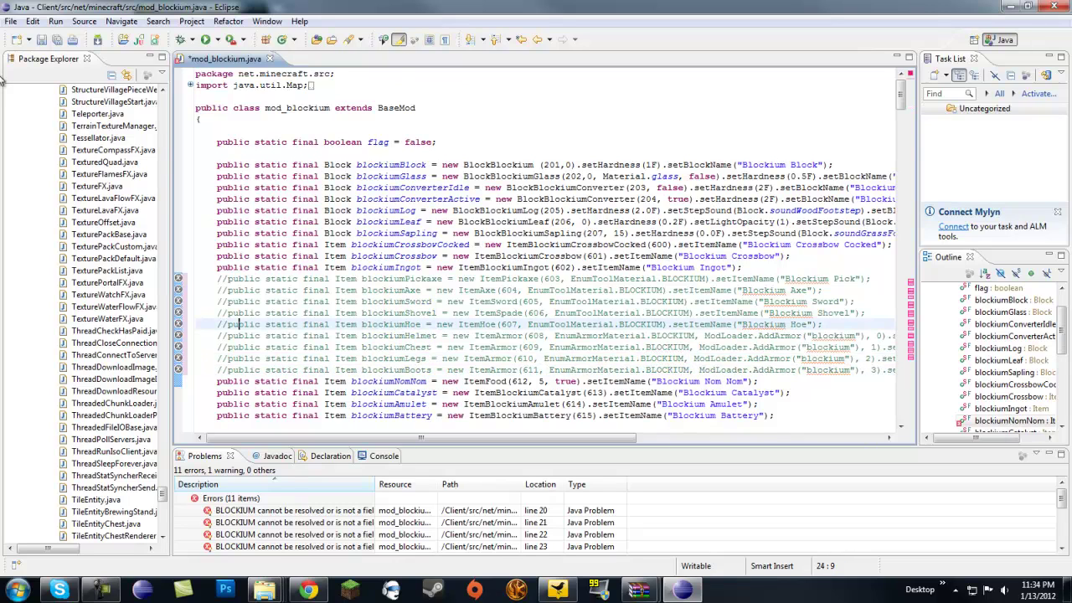
click(55, 40)
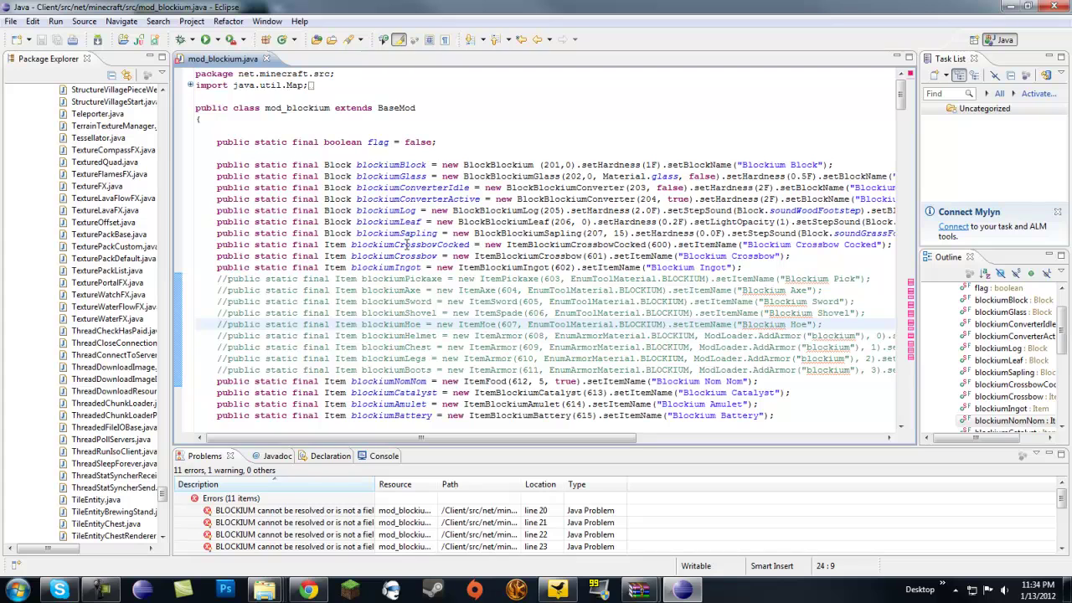
scroll(385, 238, down, 13)
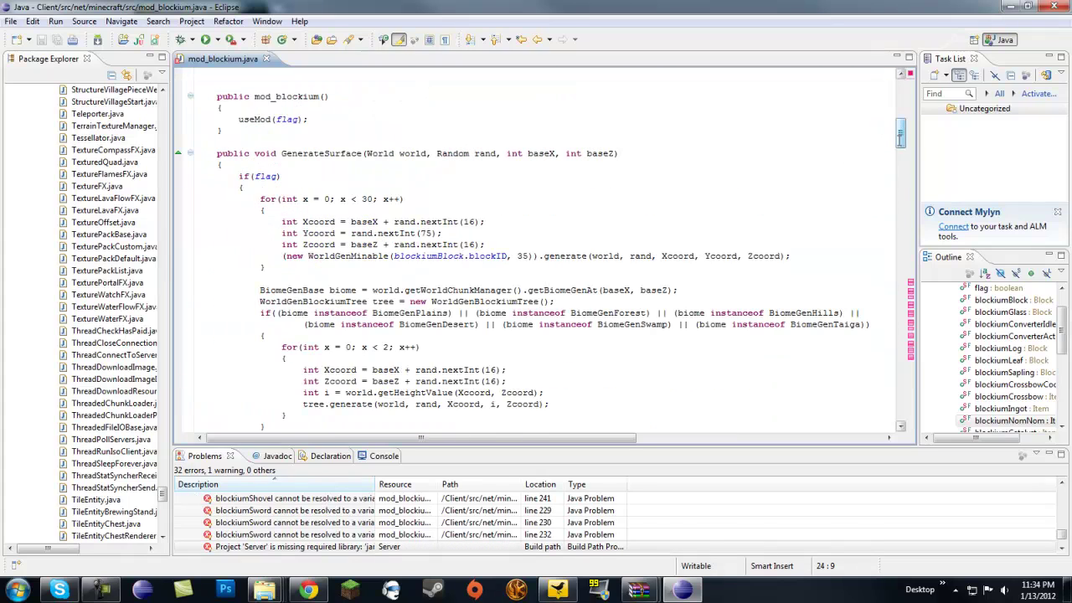
- In useMod, change the opening check from if(x) to if(!x)
click(670, 267)
scroll(671, 234, up, 2)
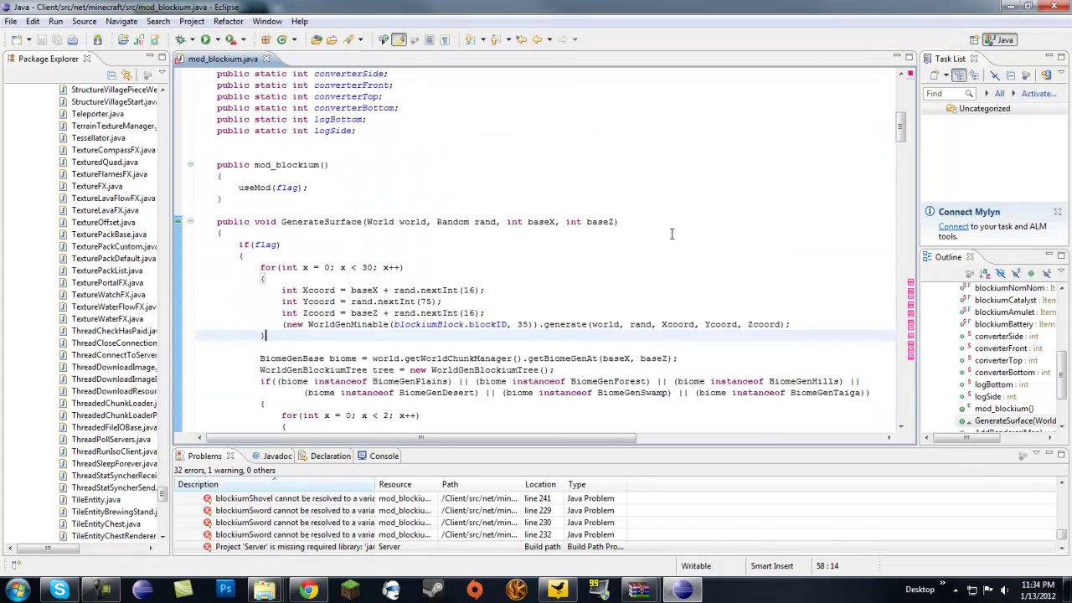
drag(897, 134, 881, 101)
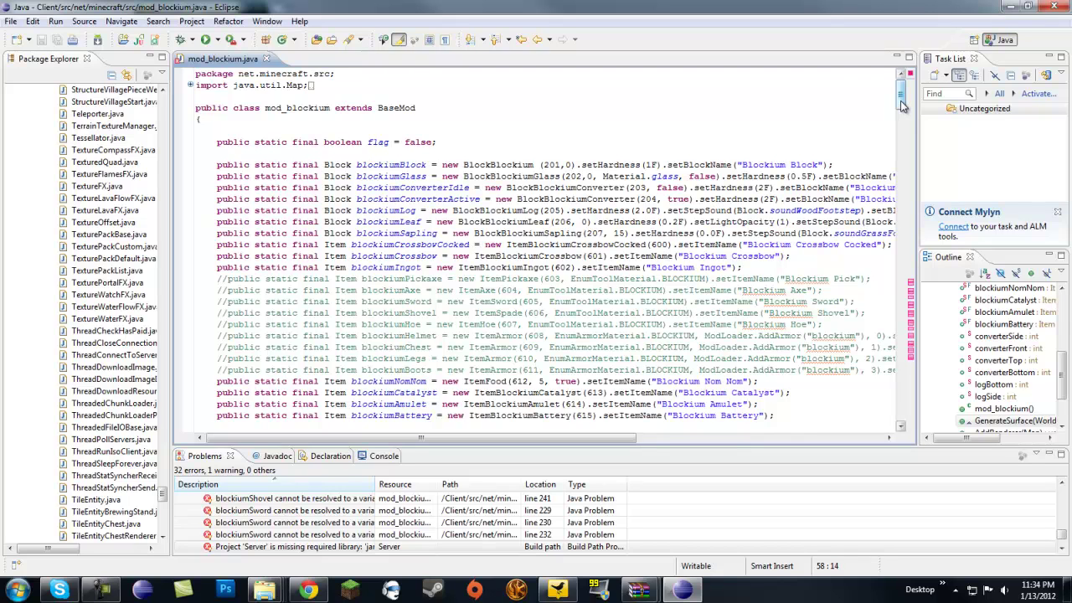
drag(901, 104, 901, 138)
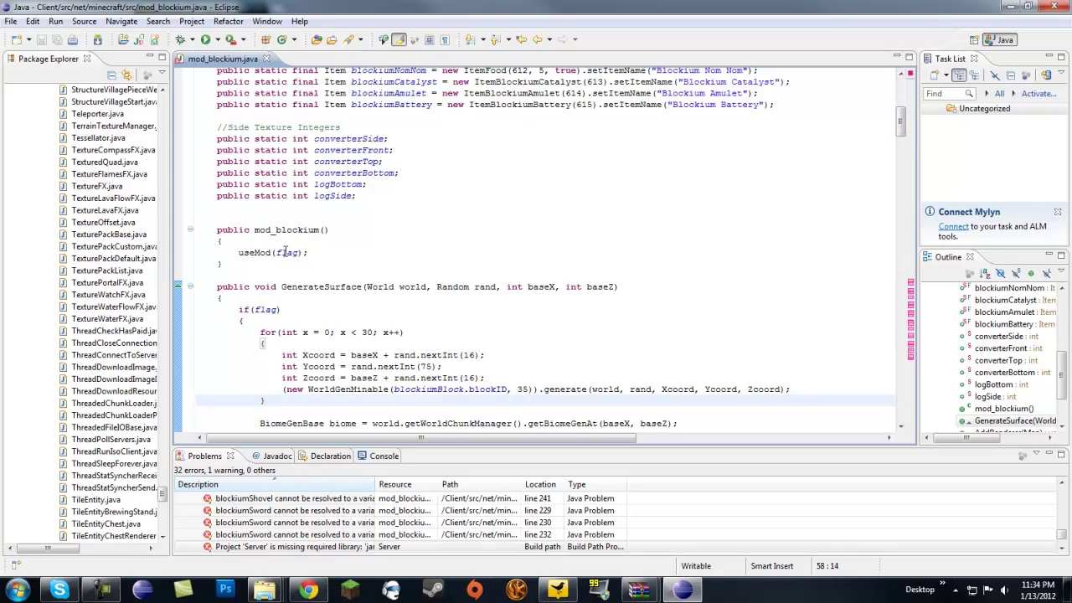
mouse_move(283, 252)
scroll(302, 252, down, 4)
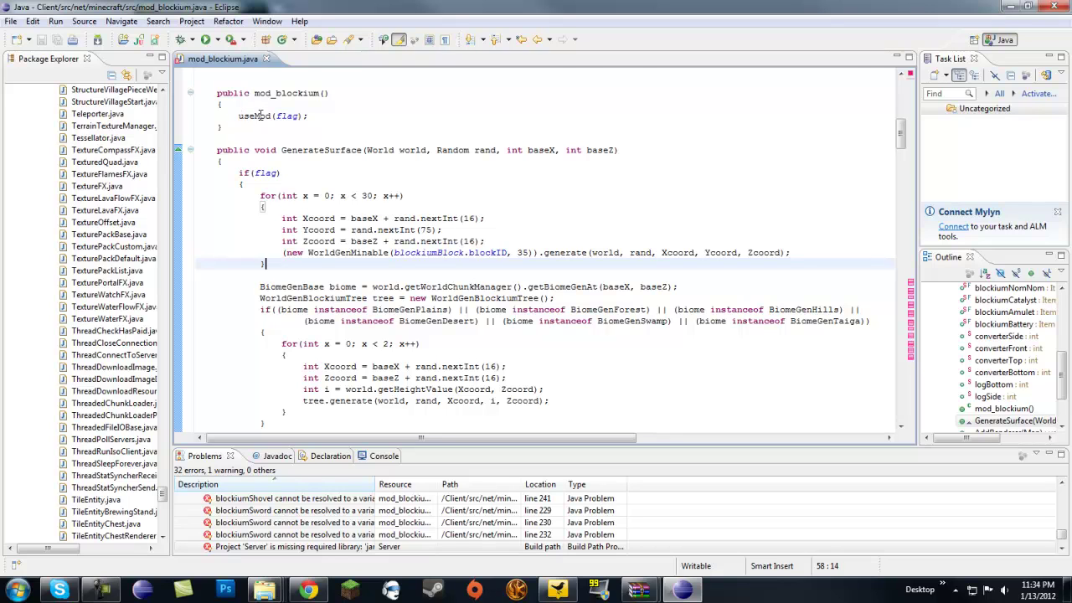
scroll(319, 135, down, 7)
scroll(280, 237, down, 7)
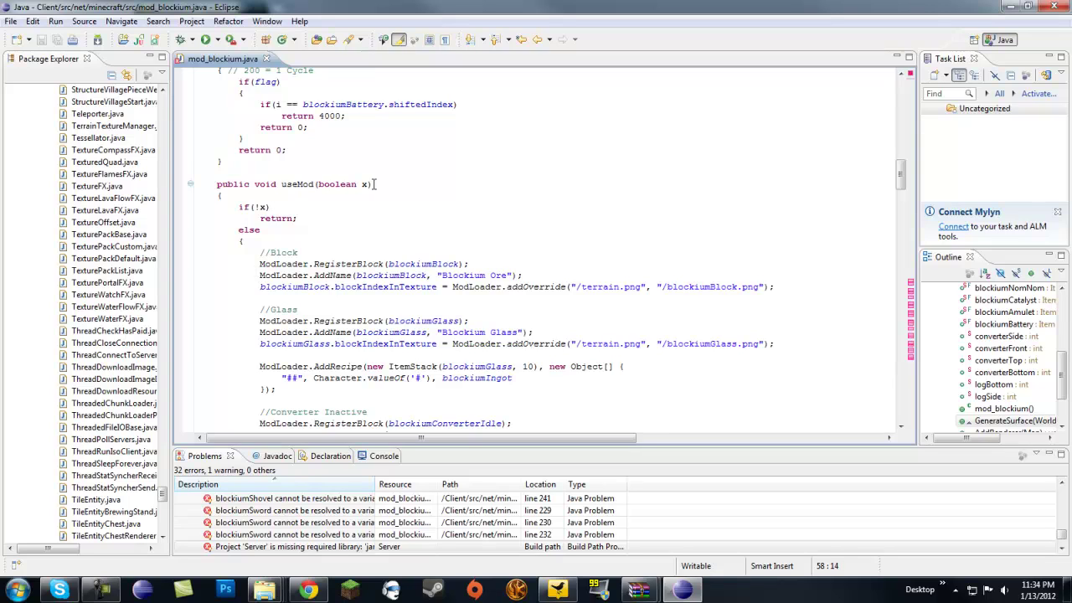
click(256, 207)
text(!)
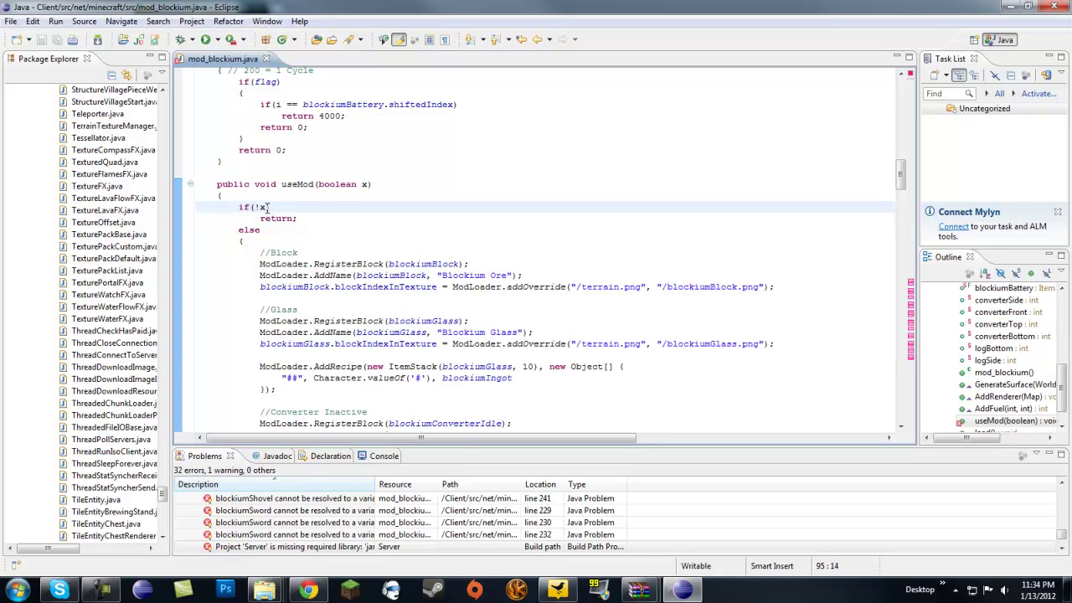
- Check the return; line and the else branch that follows it
drag(259, 218, 307, 215)
click(307, 215)
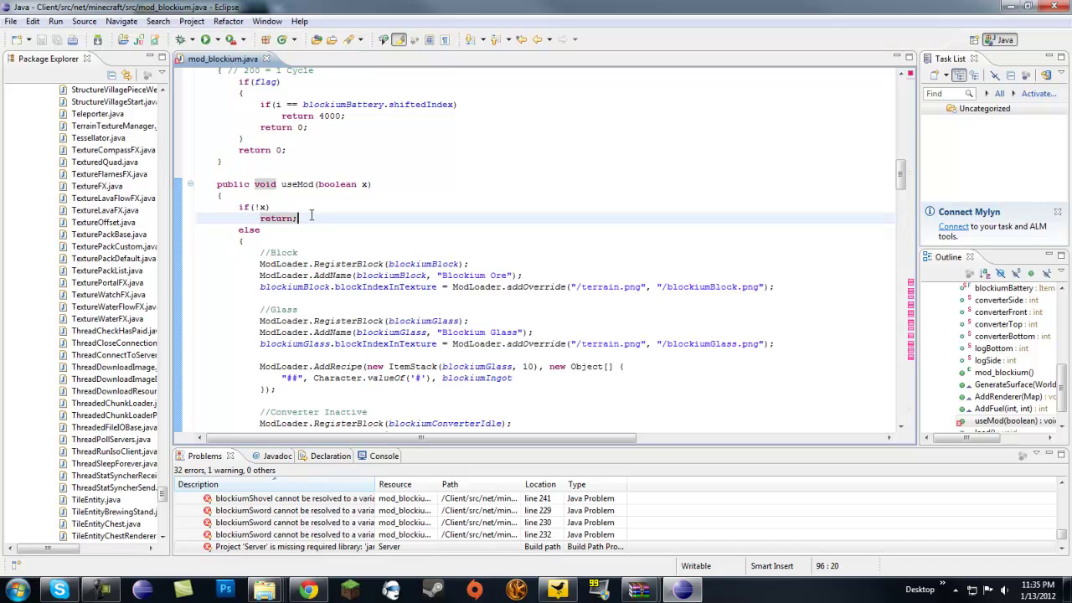
click(262, 242)
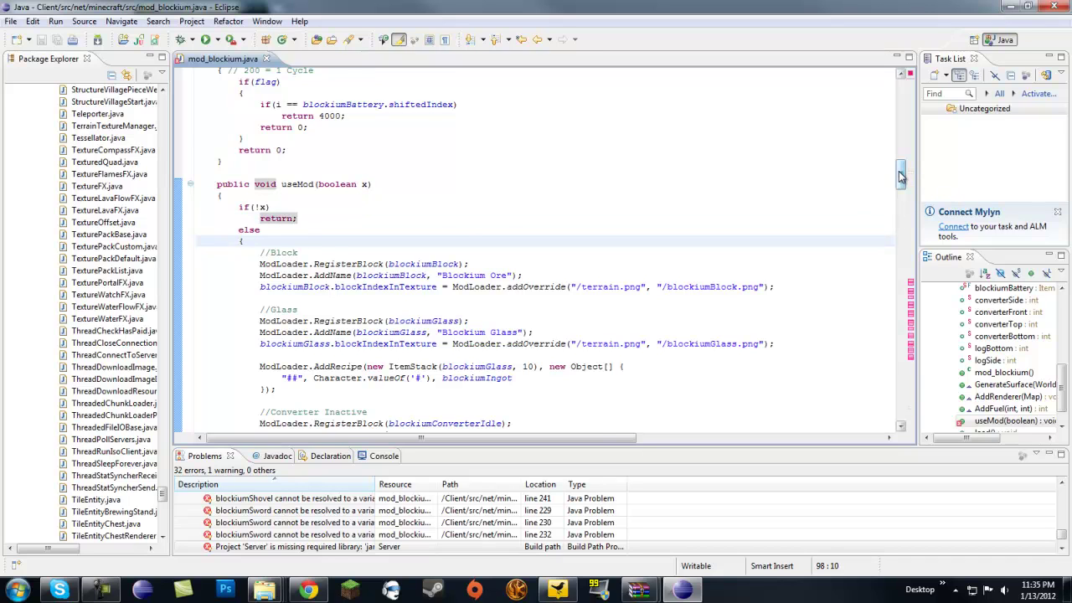
drag(901, 178, 897, 278)
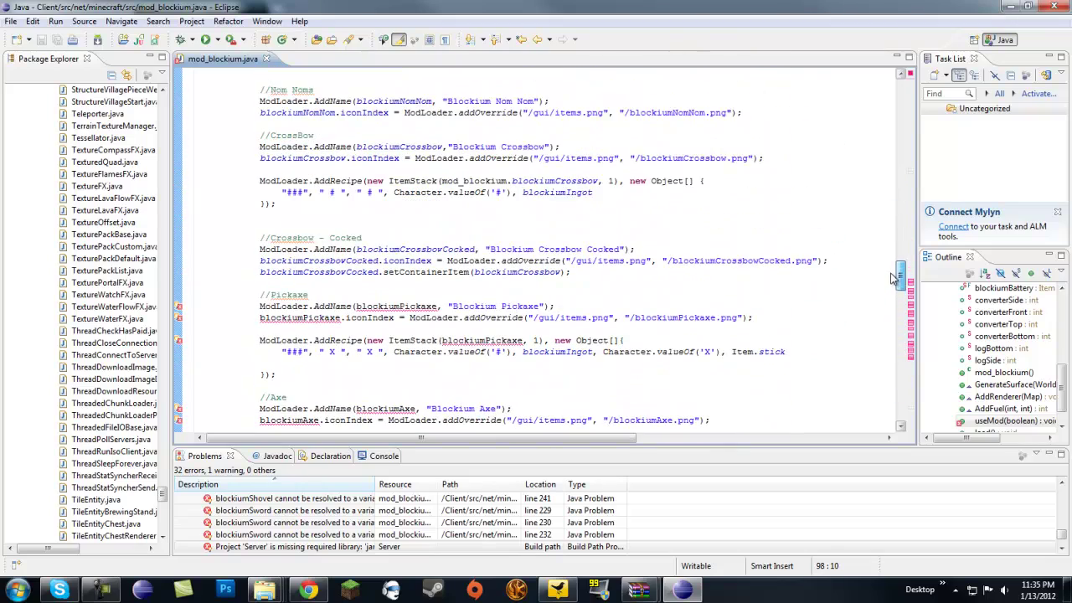
- Comment out the Pickaxe registration line and close the block comment above the Monster section
click(211, 286)
text(//)
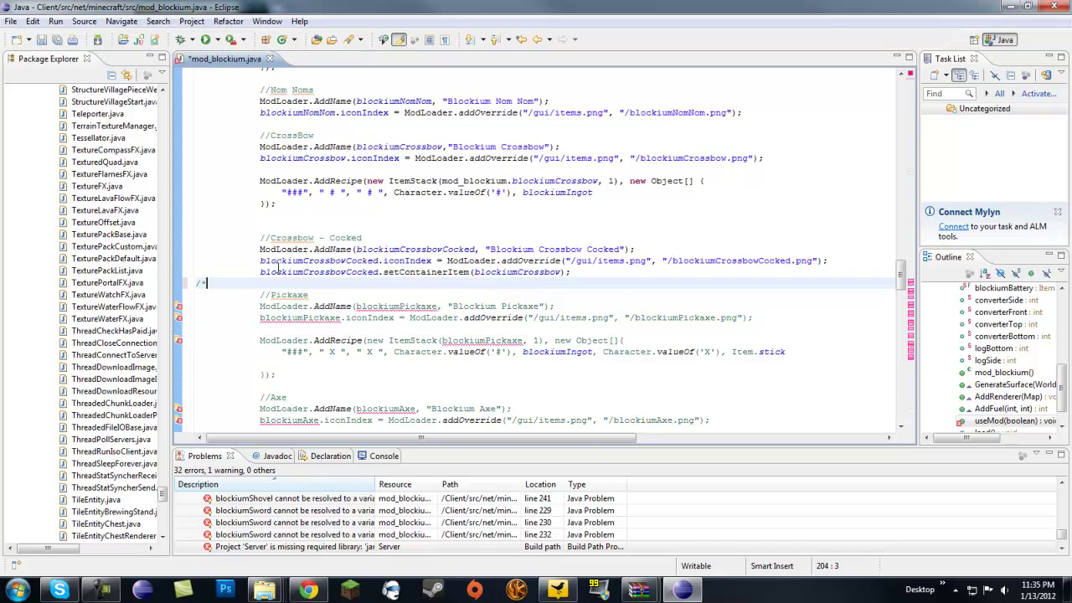
scroll(268, 268, down, 11)
scroll(262, 268, down, 20)
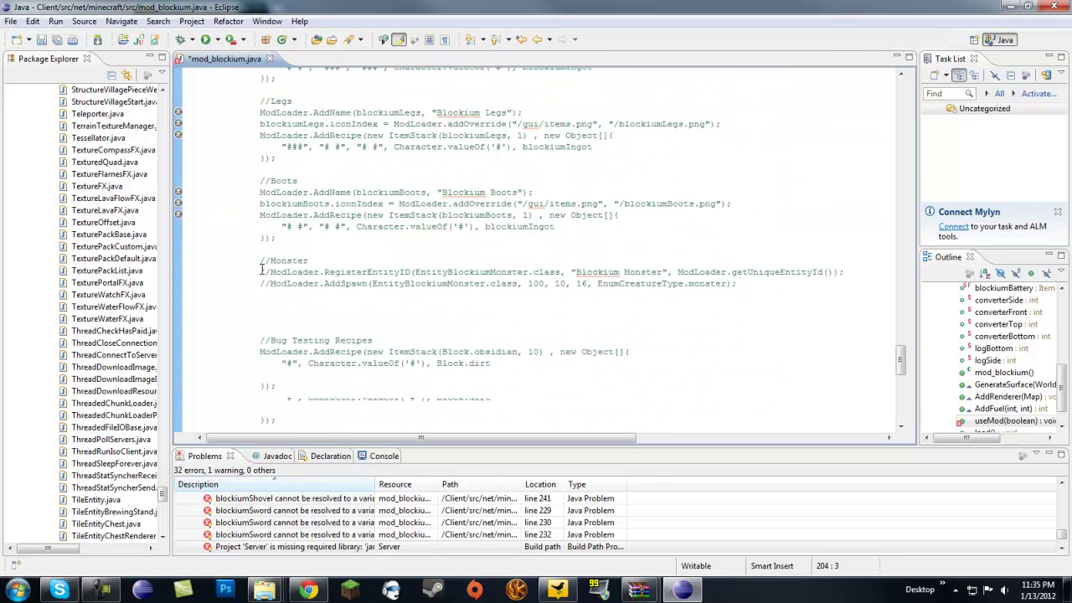
click(218, 214)
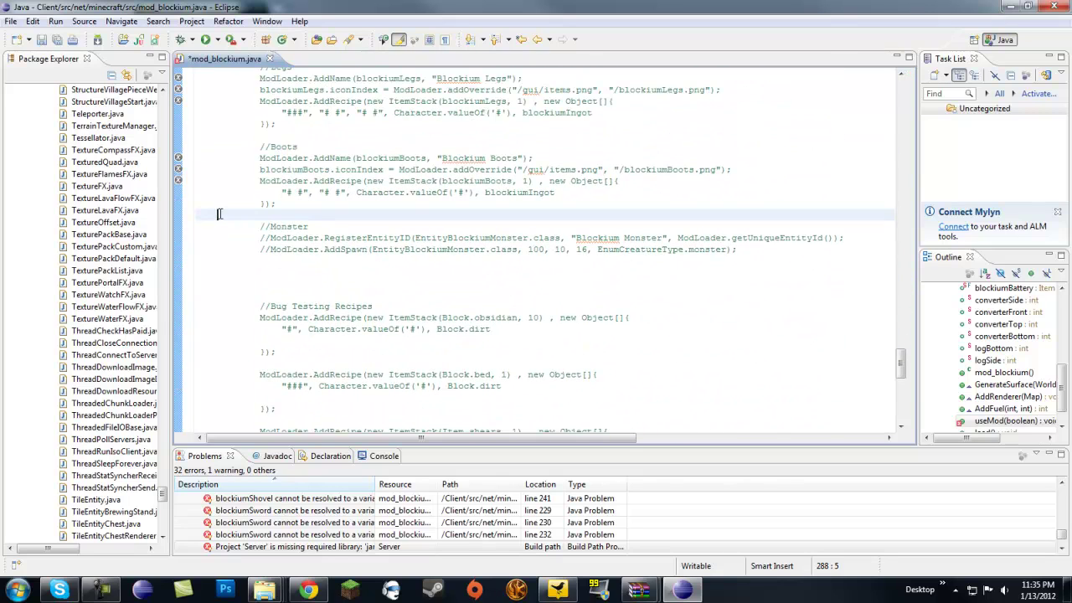
text(*/)
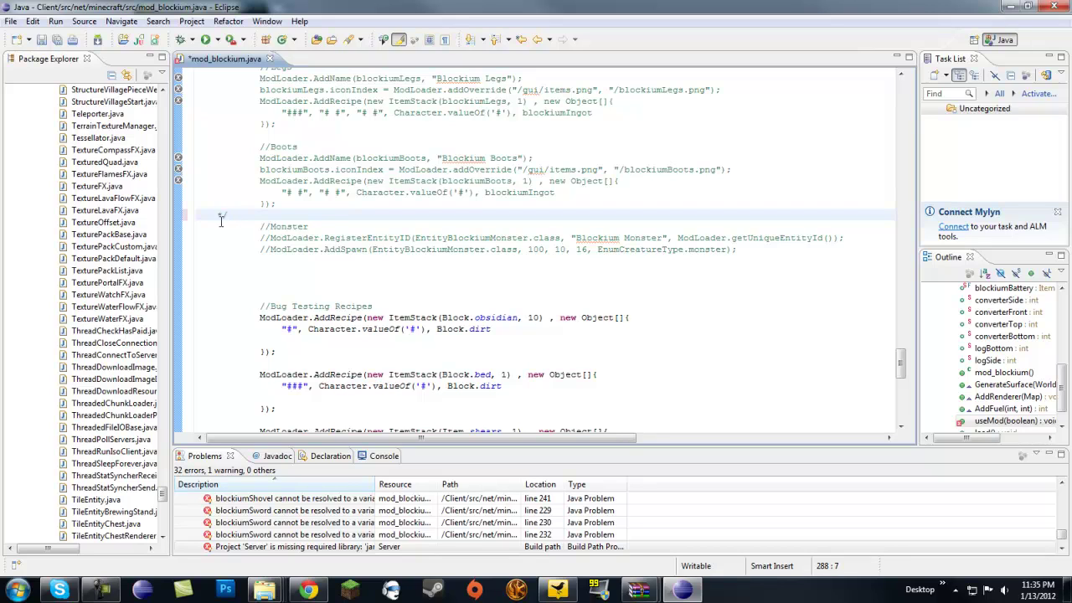
- Uncomment the monster RegisterEntityID and AddSpawn lines, then save mod_blockium.java
click(306, 262)
drag(250, 257, 298, 238)
key(ctrl+slash)
click(306, 226)
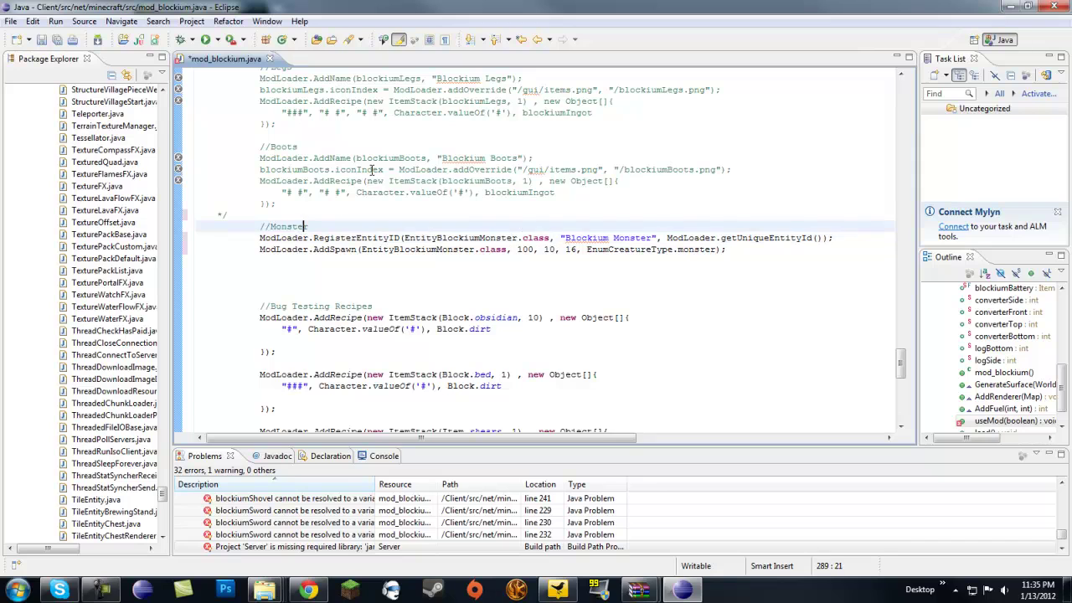
click(621, 306)
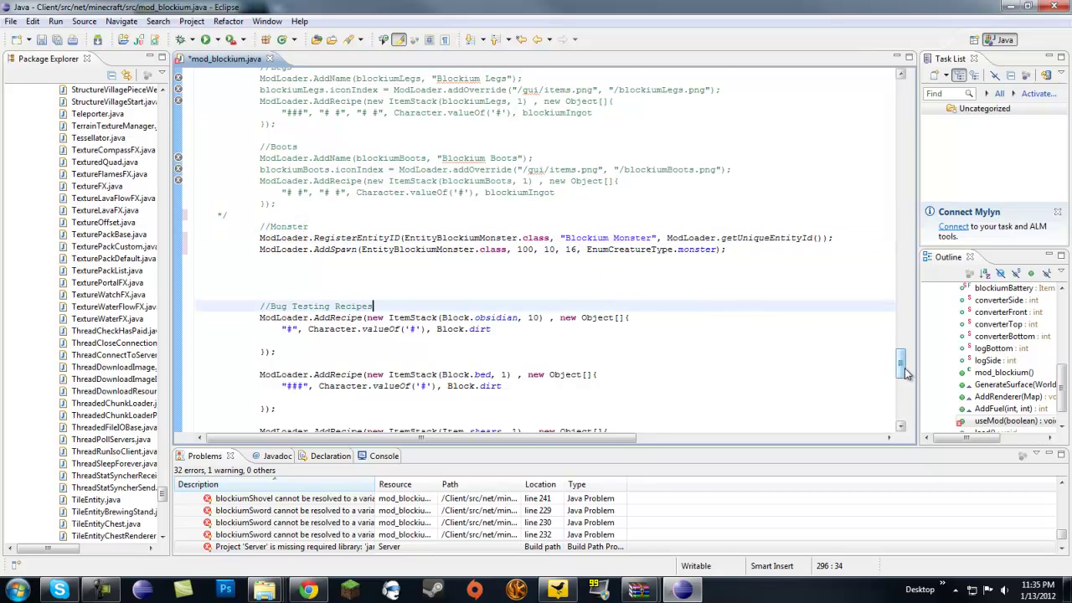
drag(903, 373, 902, 134)
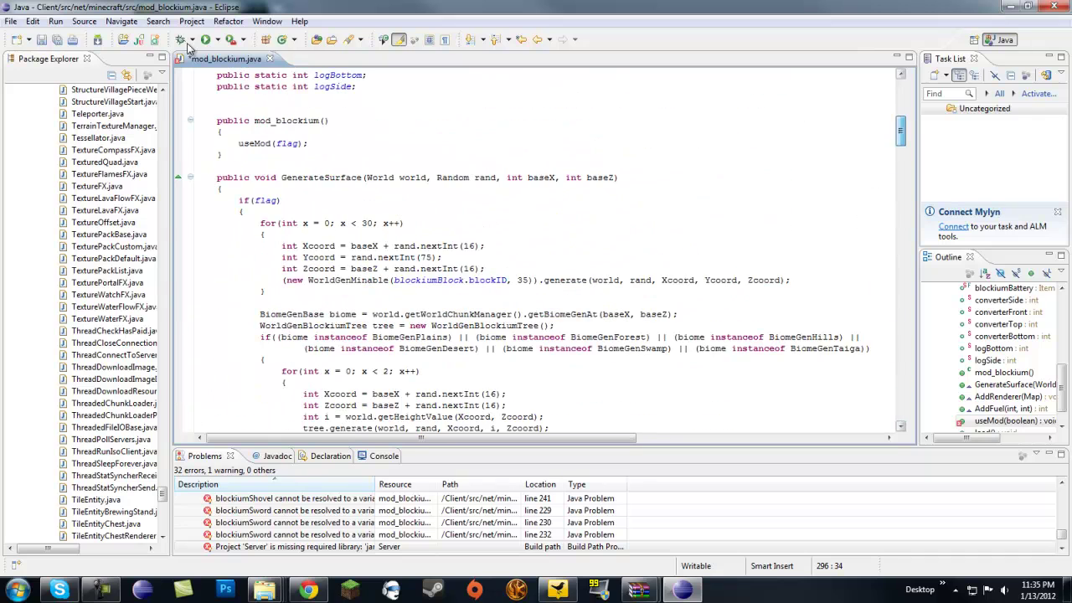
click(56, 39)
- Try launching the Minecraft client, then cancel at the workspace errors warning
click(376, 178)
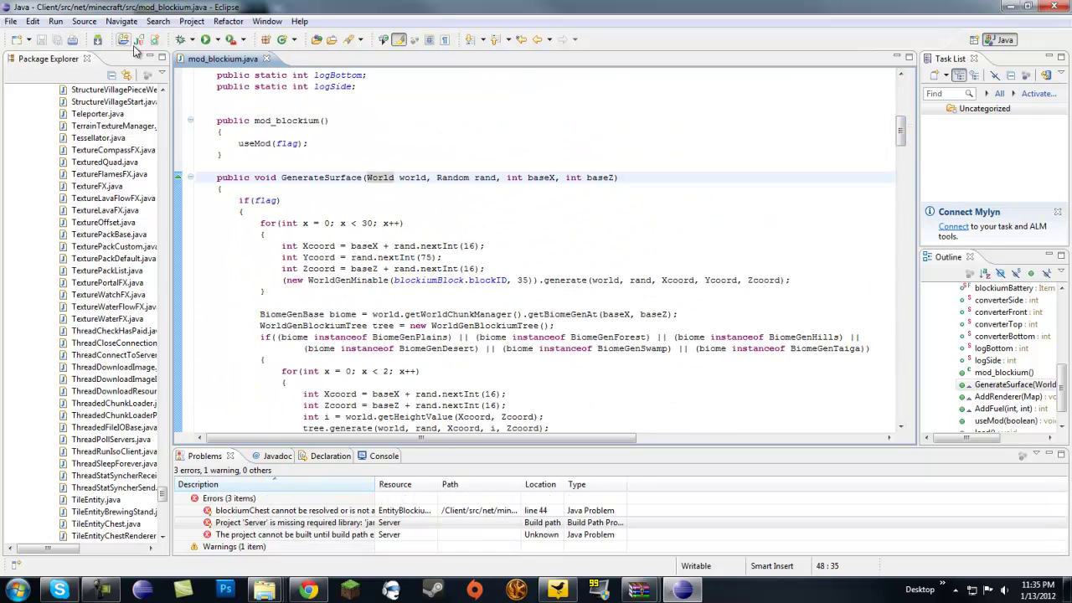
click(205, 39)
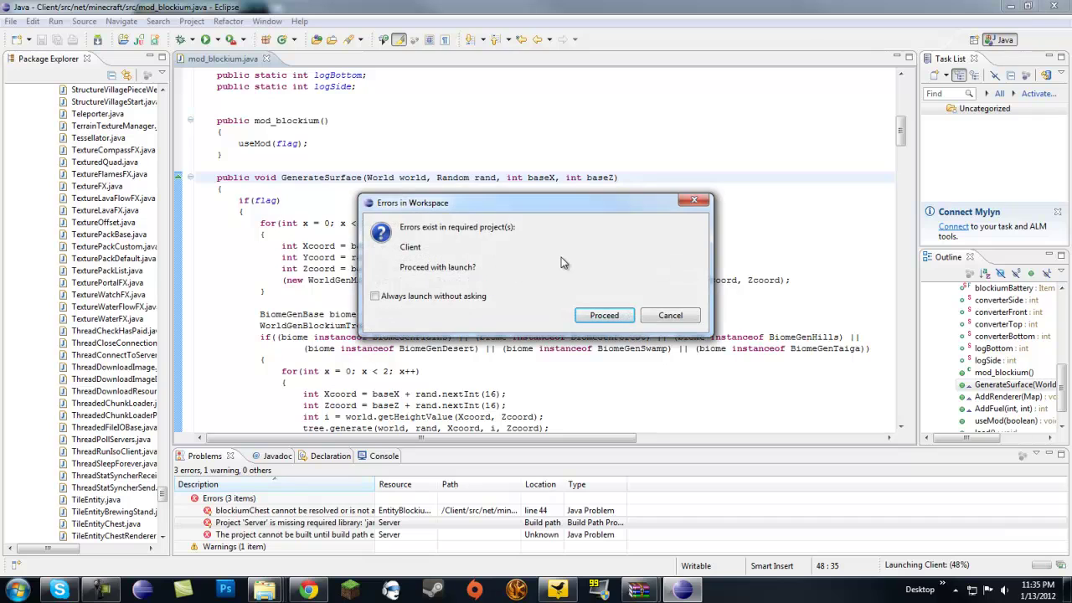
click(667, 319)
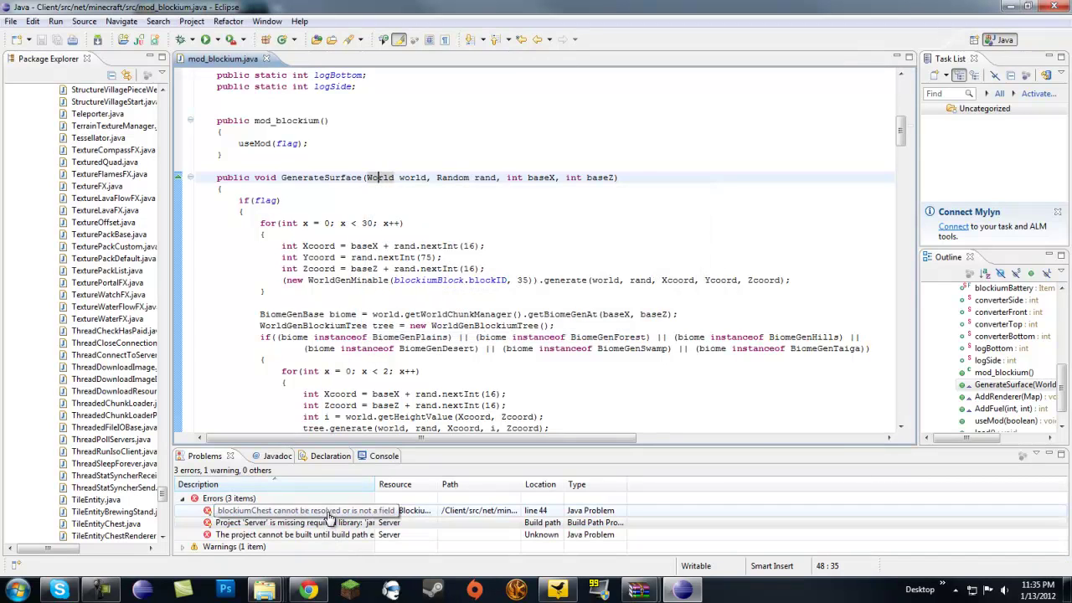
- Search the Package Explorer for EntityBlockiumMonster.java by typing its name
key(Down)
key(Down)
key(Down)
key(Down)
key(Down)
key(Down)
key(Down)
key(End)
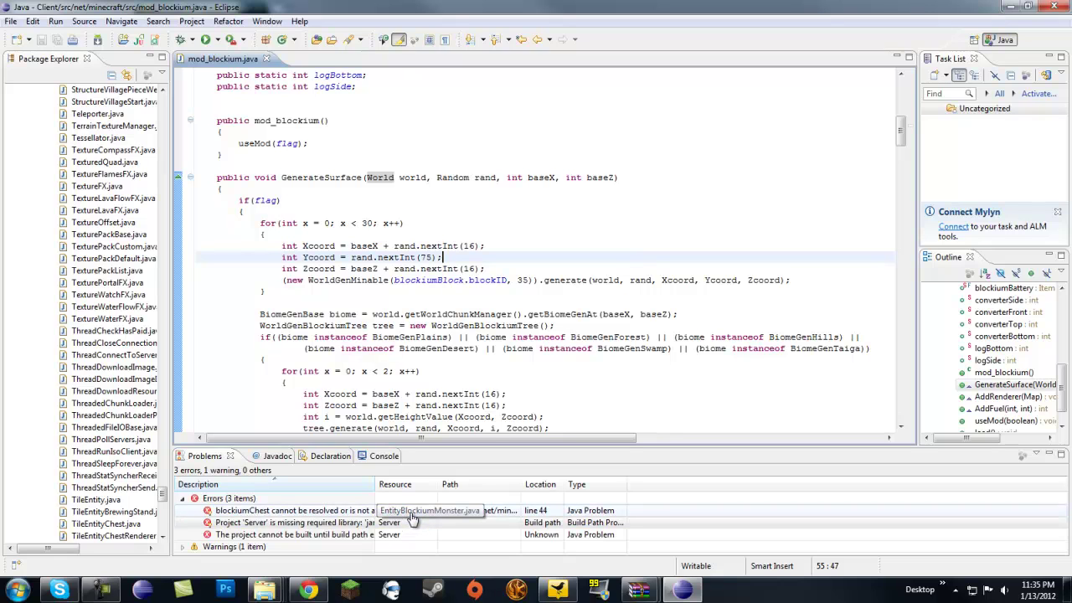
click(107, 270)
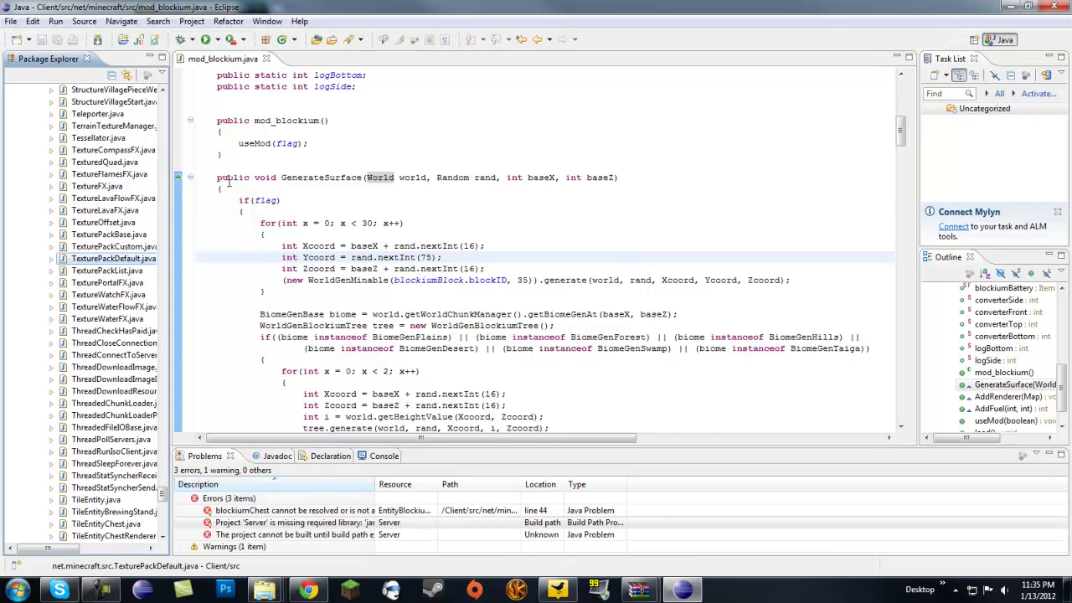
text(entitythrowable)
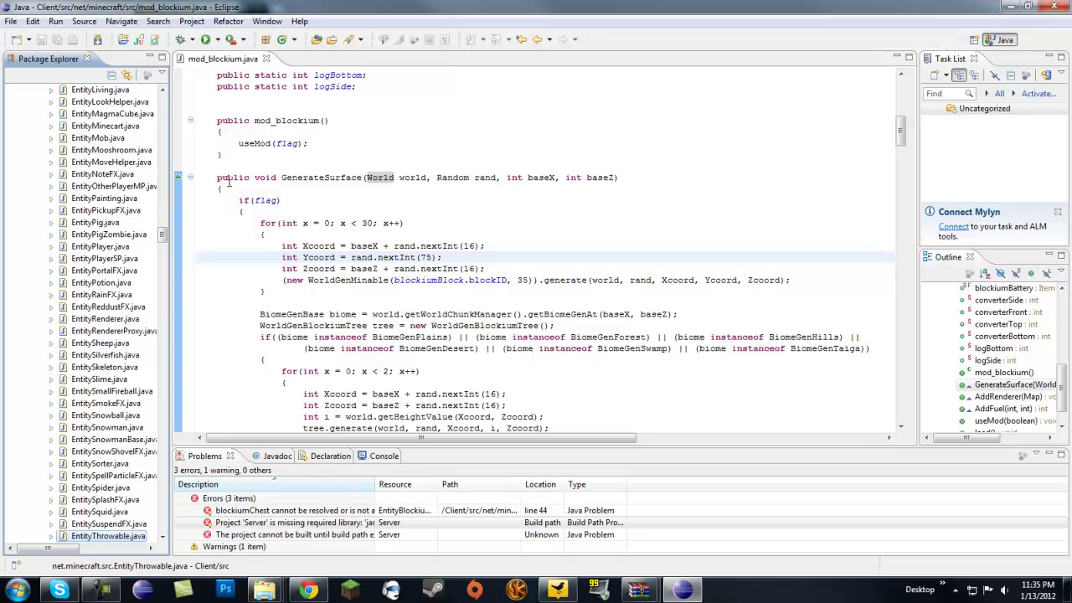
text(entityblock)
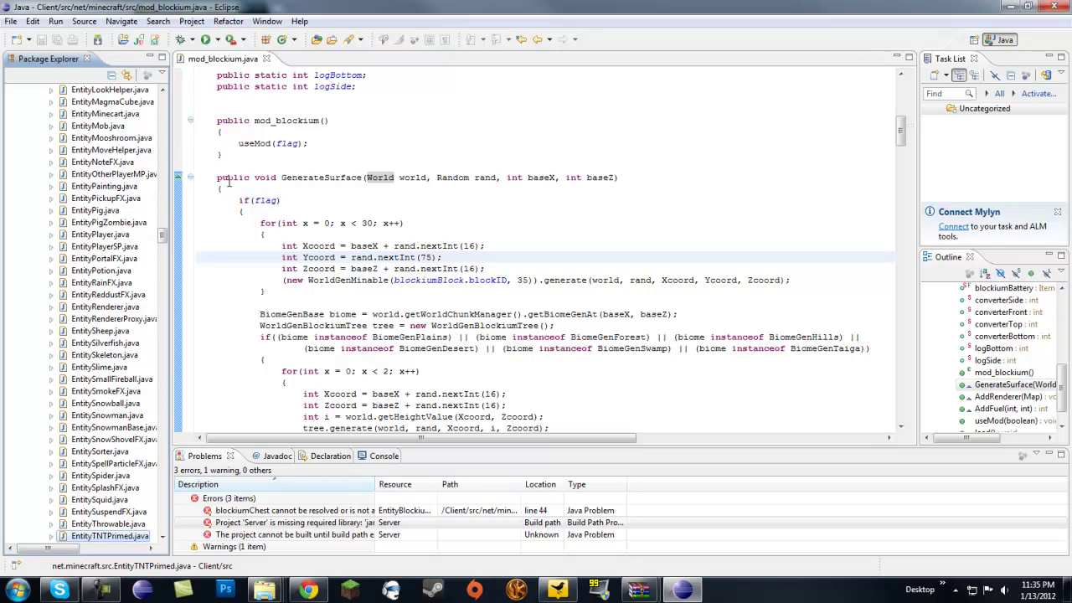
- Comment out the blockiumChest return, add 'return Item.diamond.shiftedIndex;' above it, and save
key(Return)
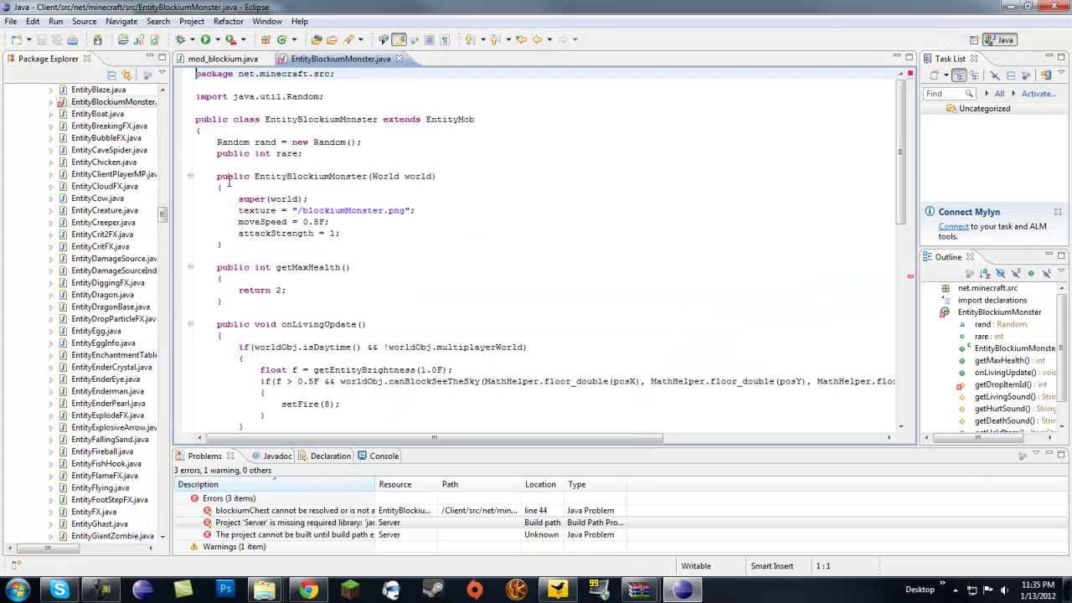
scroll(502, 293, down, 10)
scroll(392, 223, up, 2)
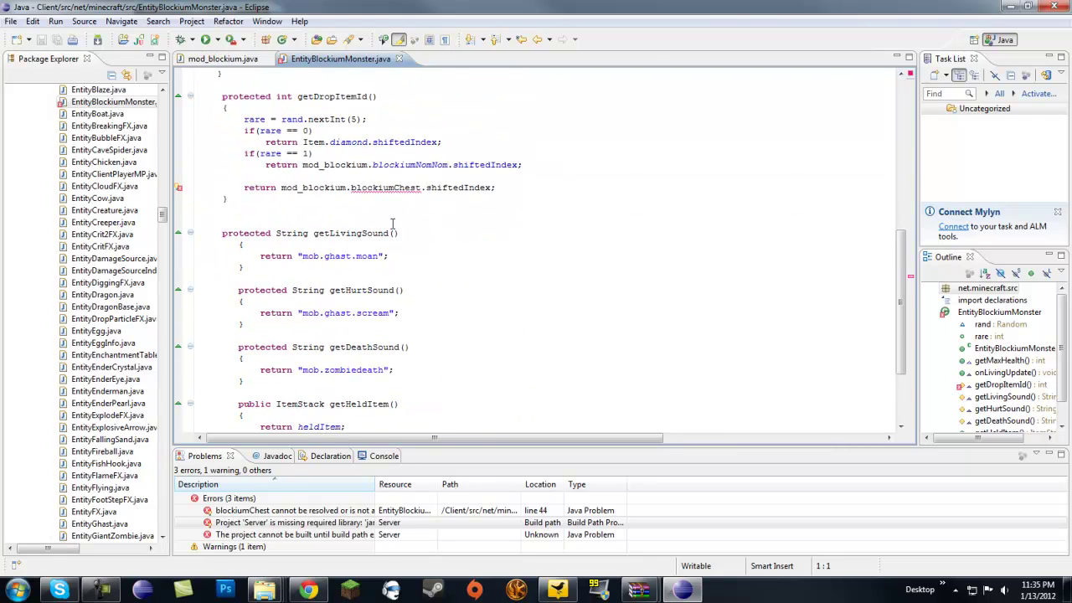
click(243, 187)
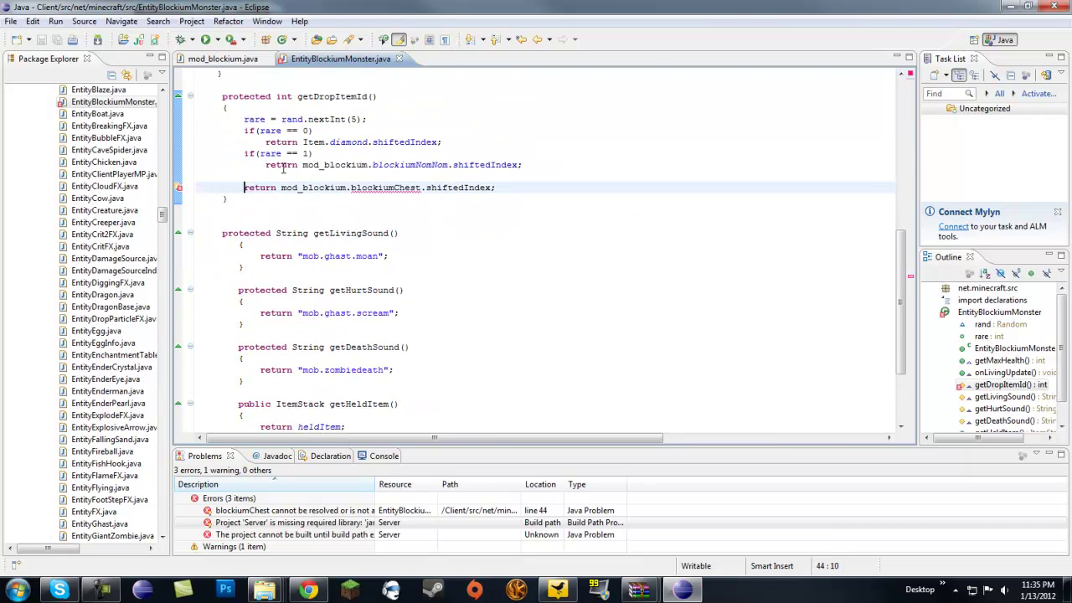
text(//)
click(322, 154)
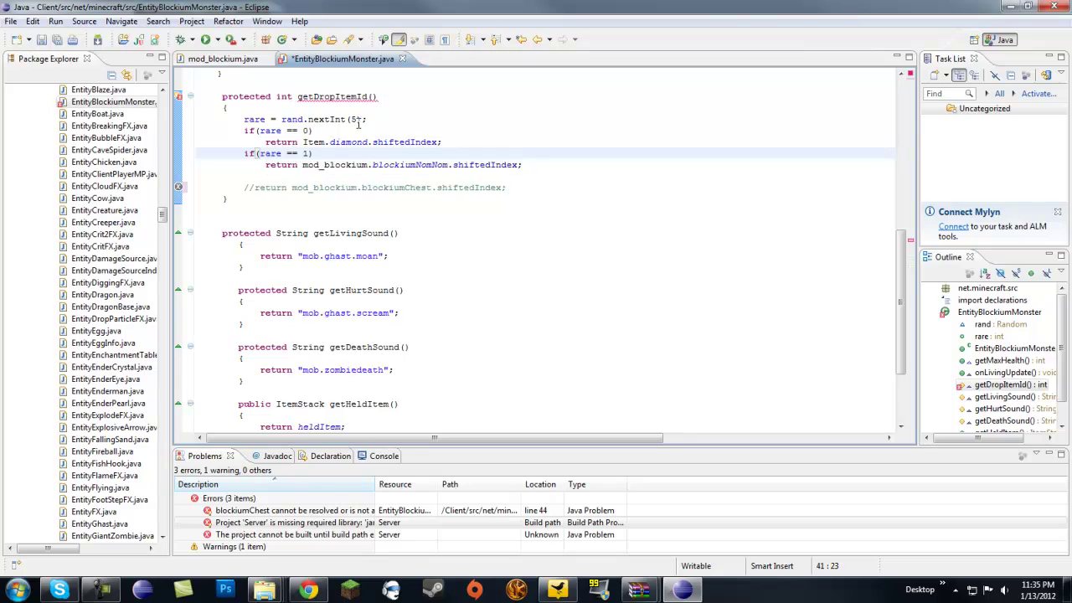
click(311, 180)
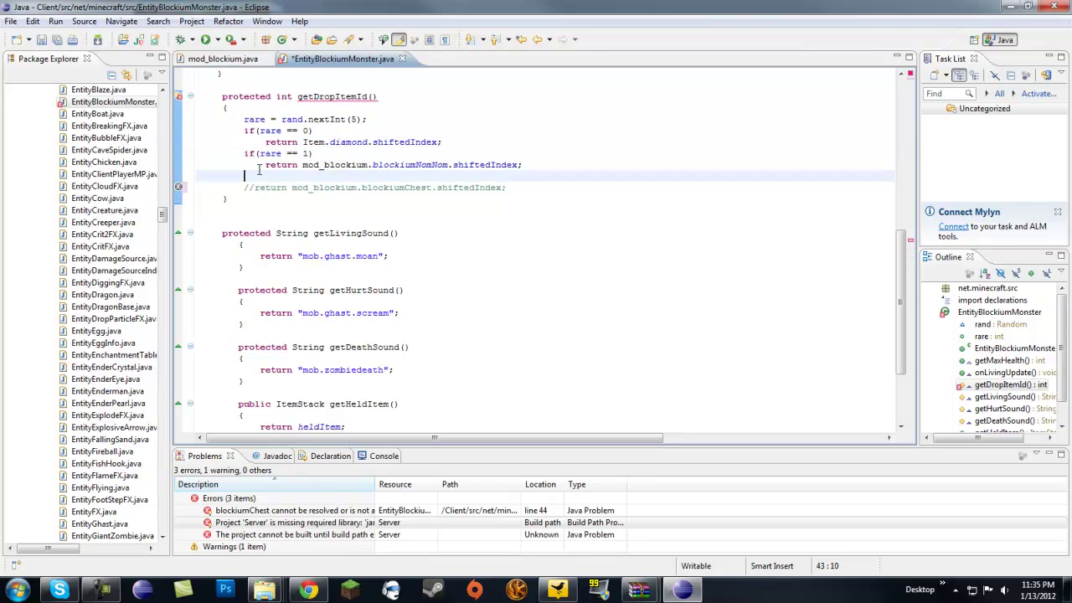
text(return )
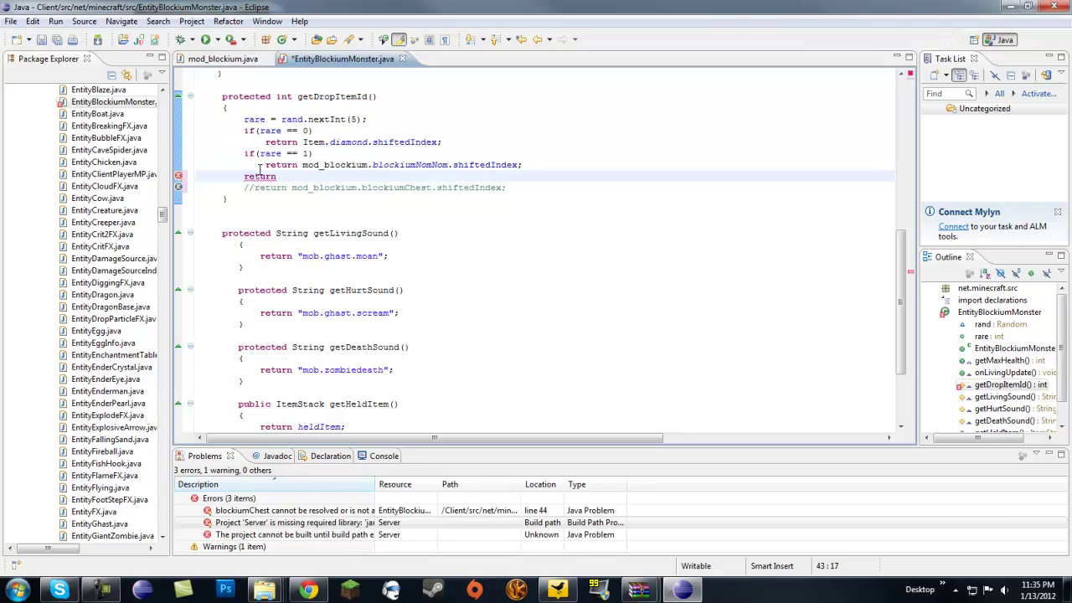
text(Item.diamond.shiftedIndex;)
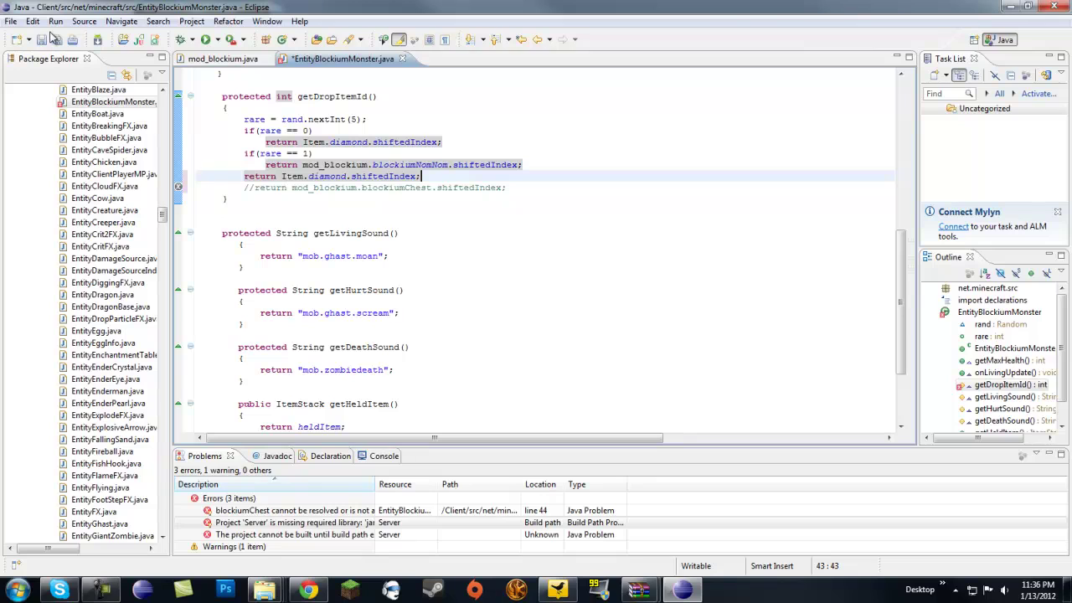
click(52, 40)
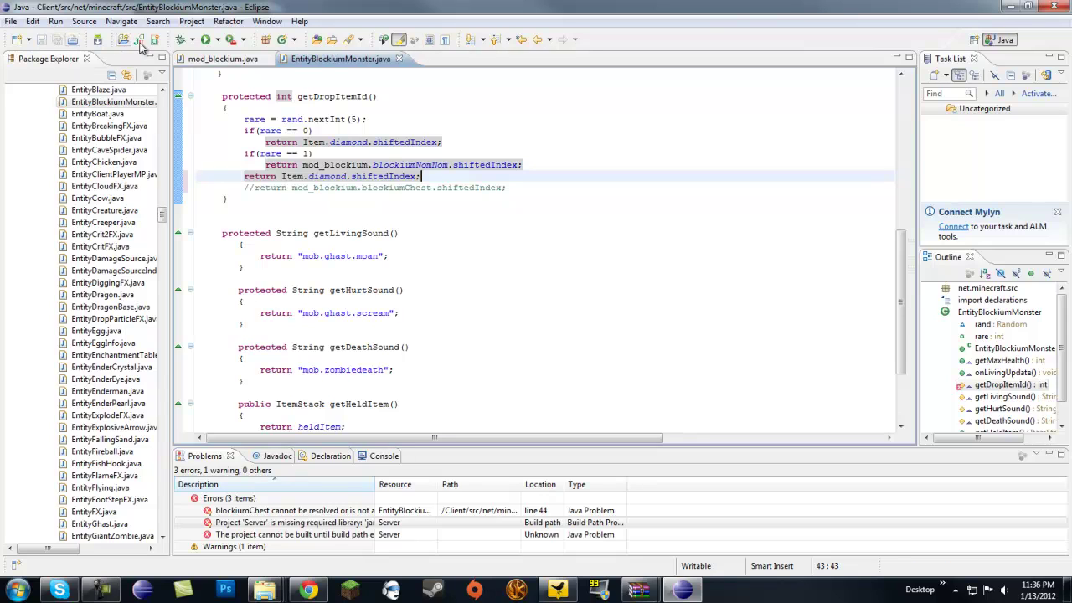
- Launch the Minecraft client and create a new singleplayer world
click(205, 39)
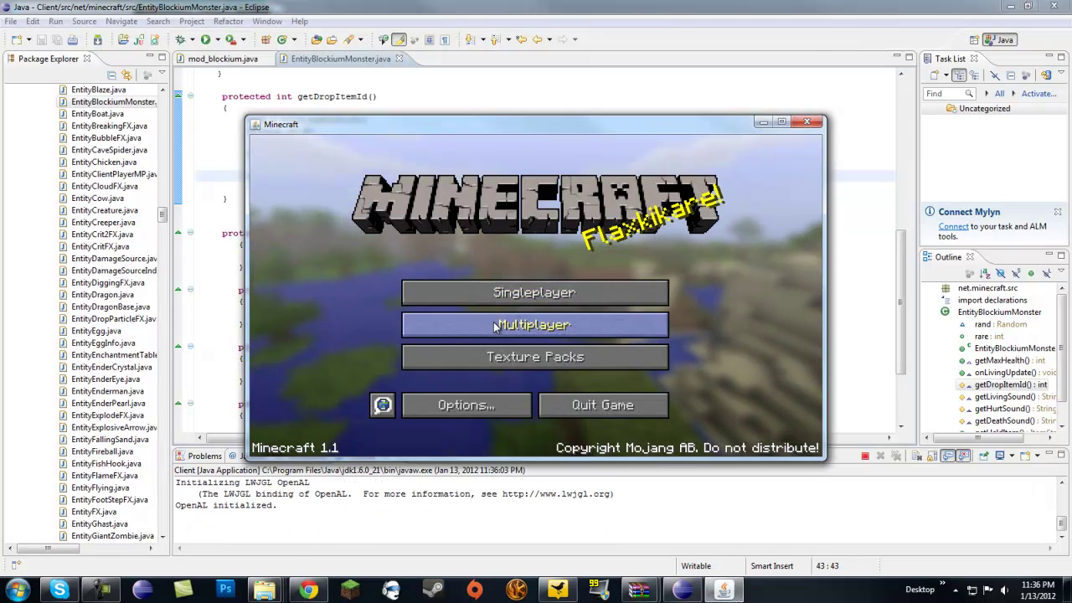
click(504, 292)
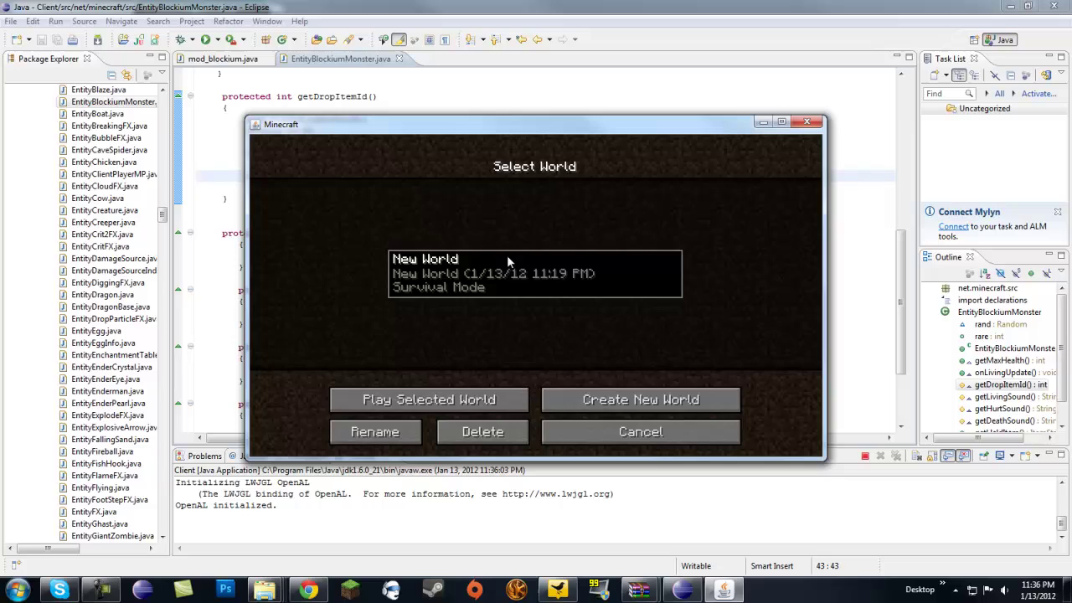
click(555, 400)
click(461, 430)
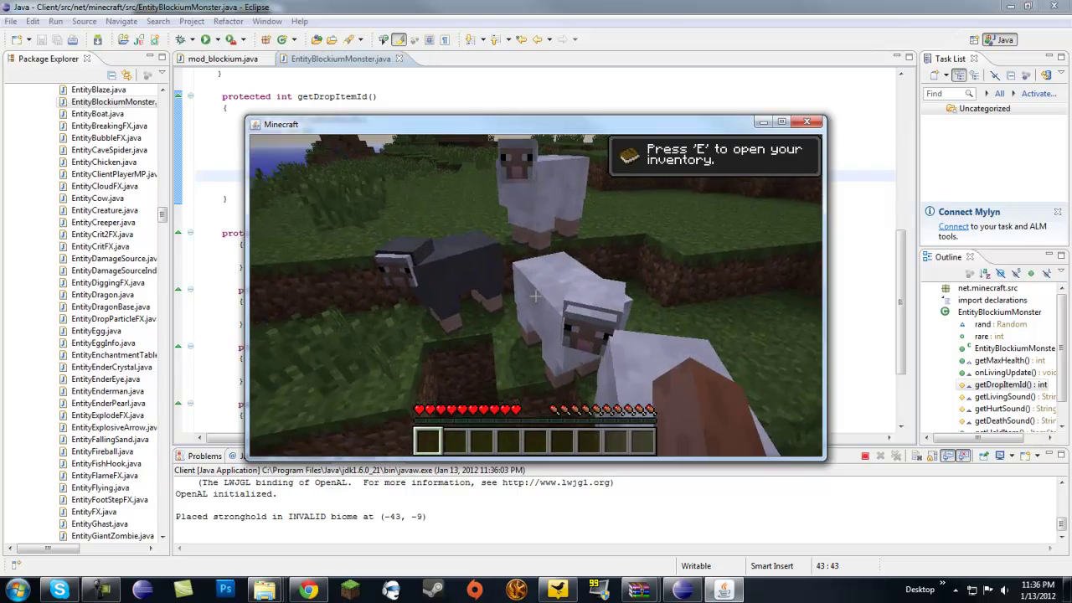
- Save and quit to the title screen, then close the Minecraft window
key(Escape)
click(553, 367)
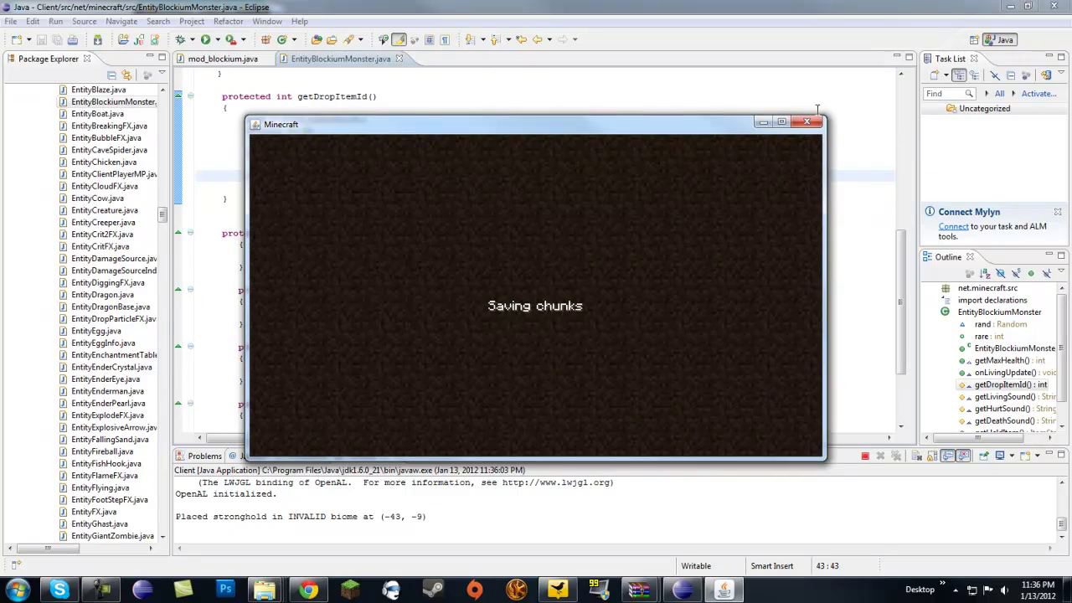
click(781, 122)
click(1027, 6)
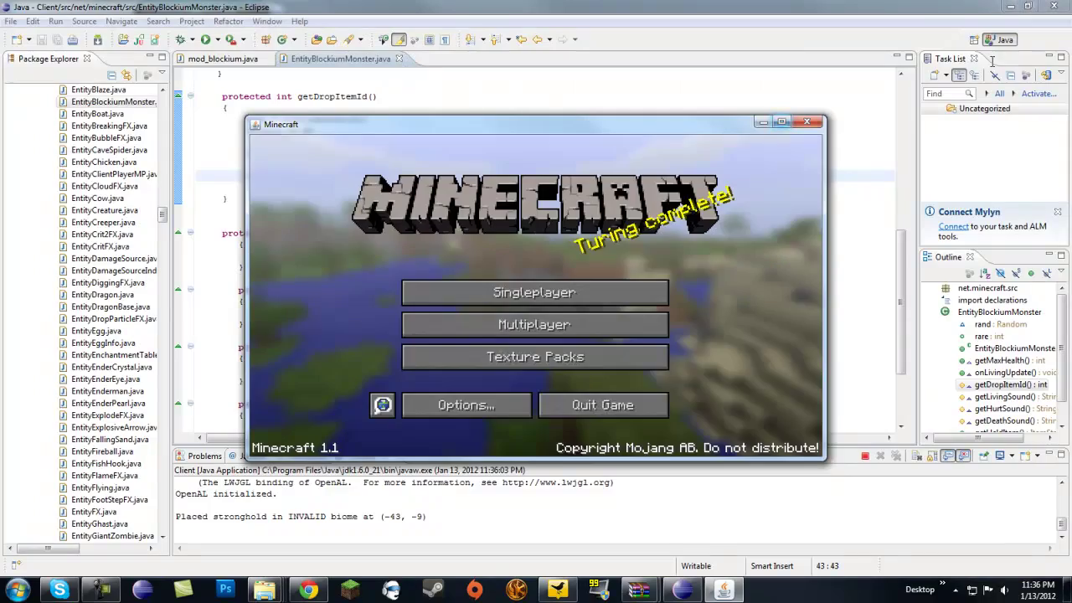
click(702, 112)
click(240, 267)
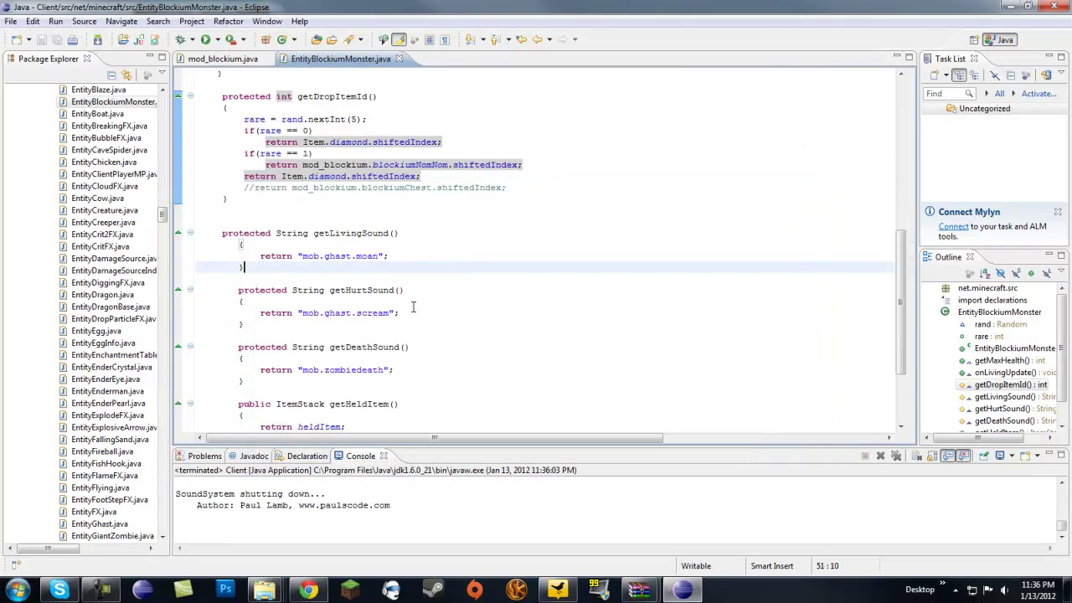
scroll(426, 324, up, 11)
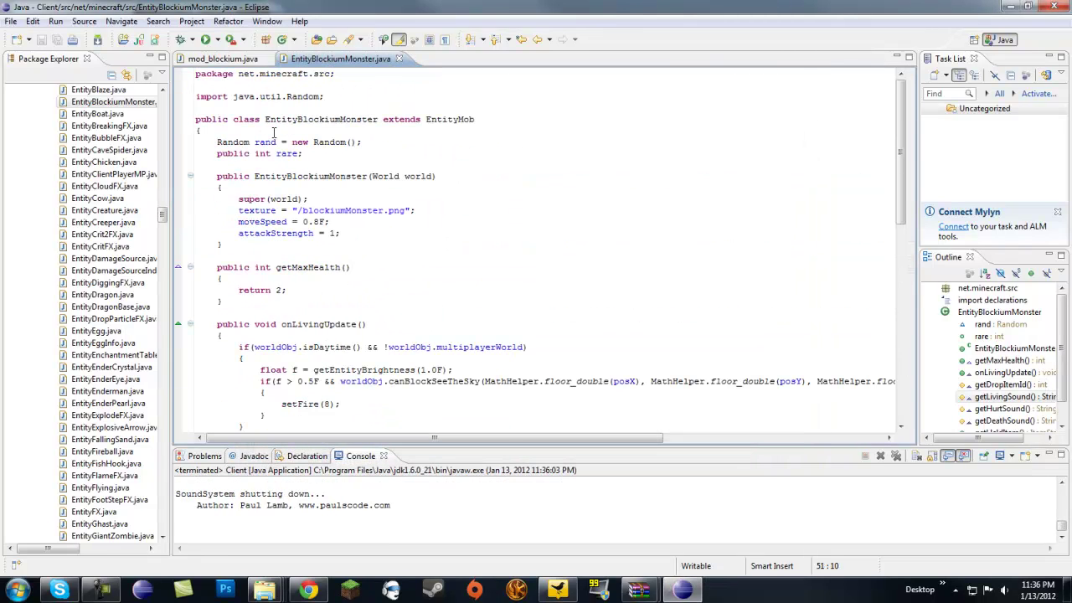
- Set flag to true in mod_blockium.java, save, and relaunch the client
key(ctrl+Page_Up)
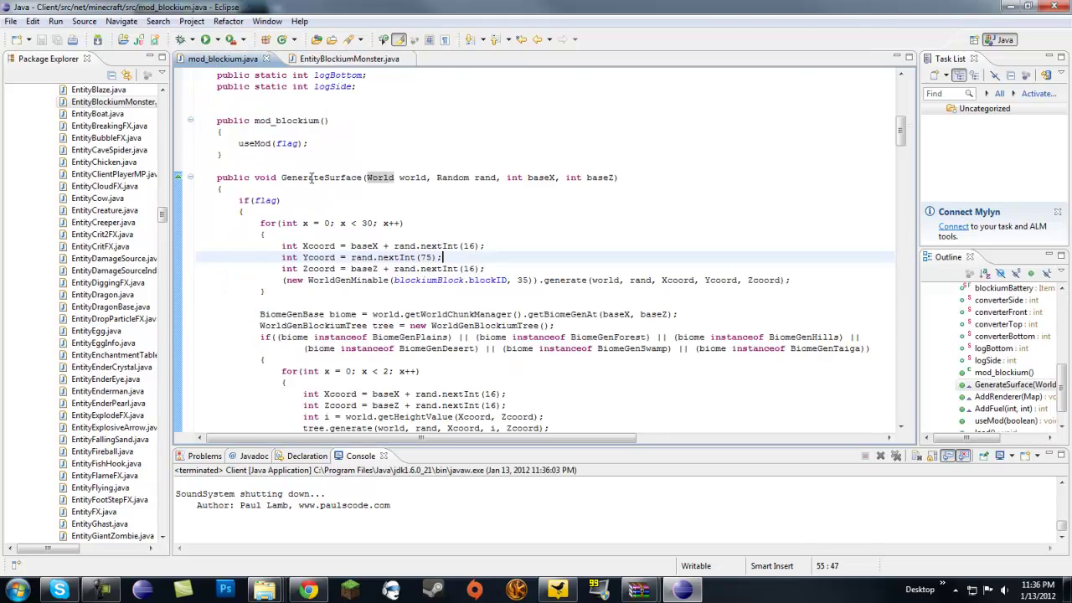
scroll(317, 216, up, 10)
scroll(316, 216, down, 5)
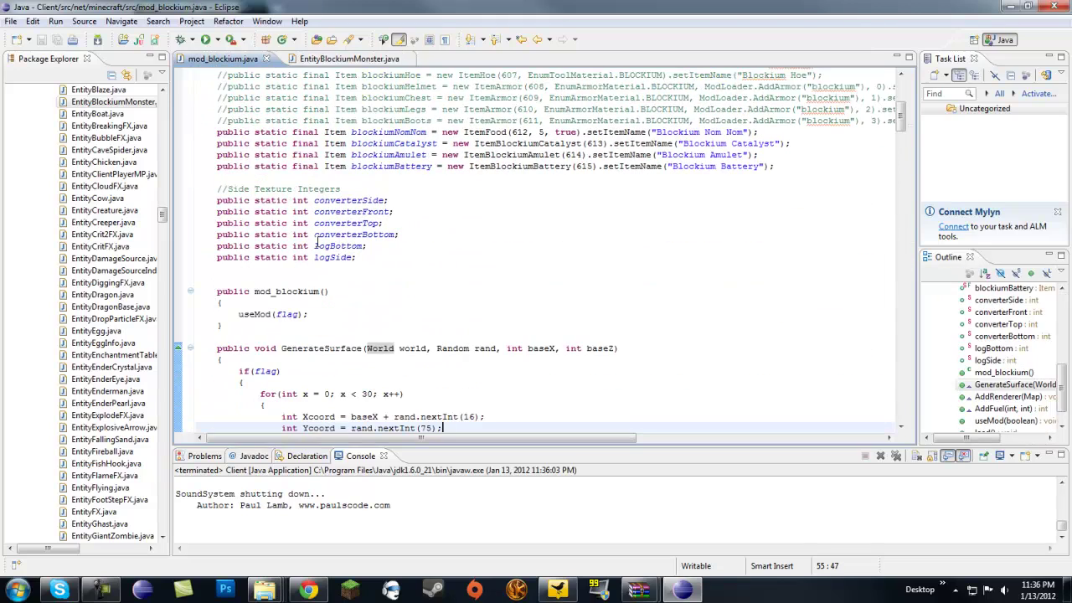
scroll(335, 234, up, 7)
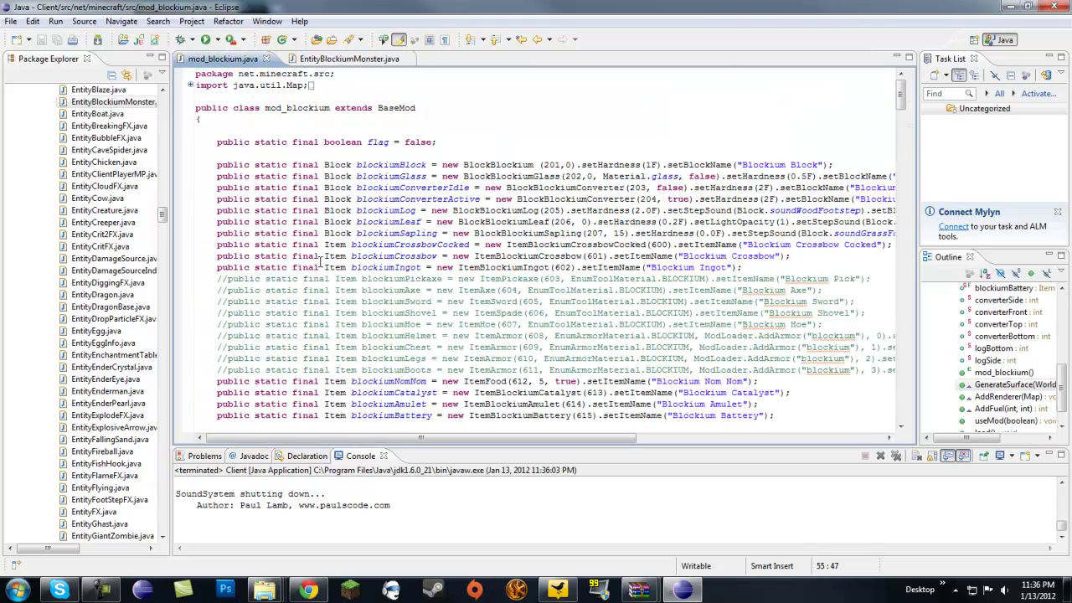
double_click(423, 141)
text(true)
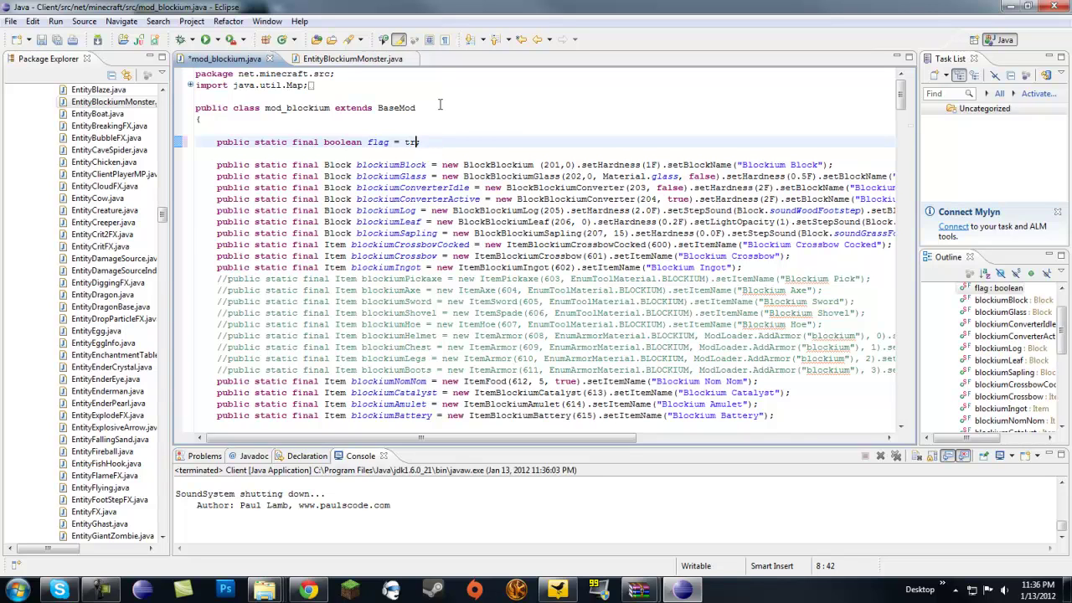
click(41, 39)
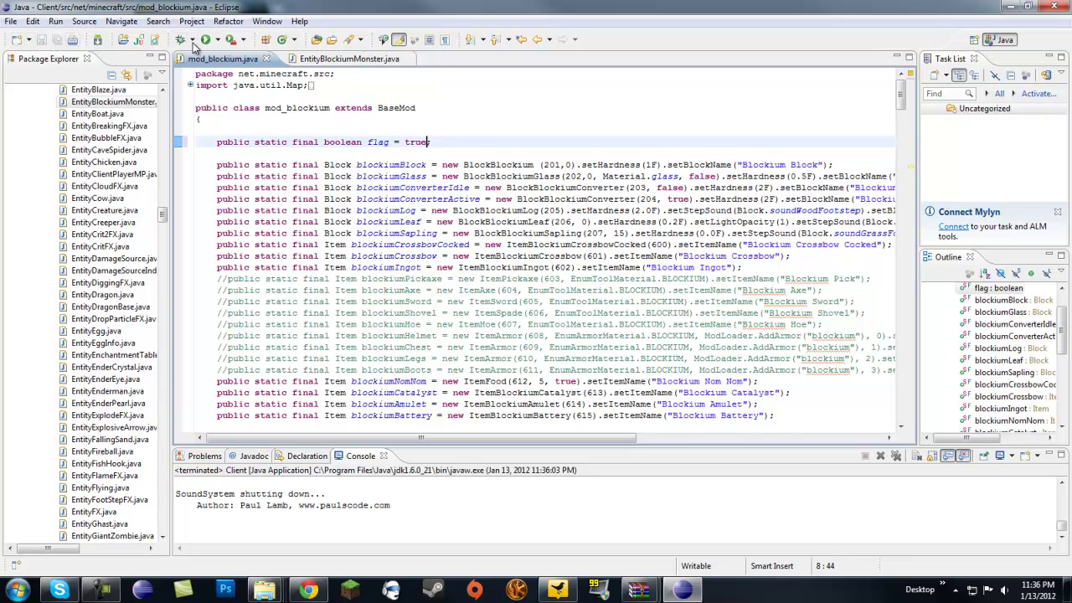
click(205, 40)
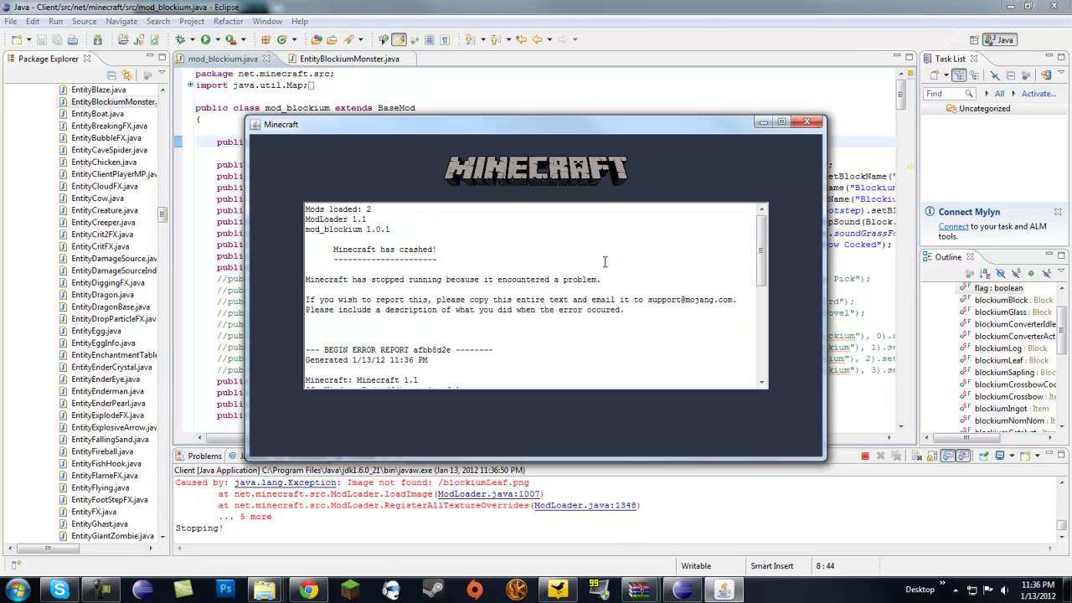
- Read the crash report about missing /blockiumLeaf.png and close the crashed Minecraft window
scroll(552, 300, down, 3)
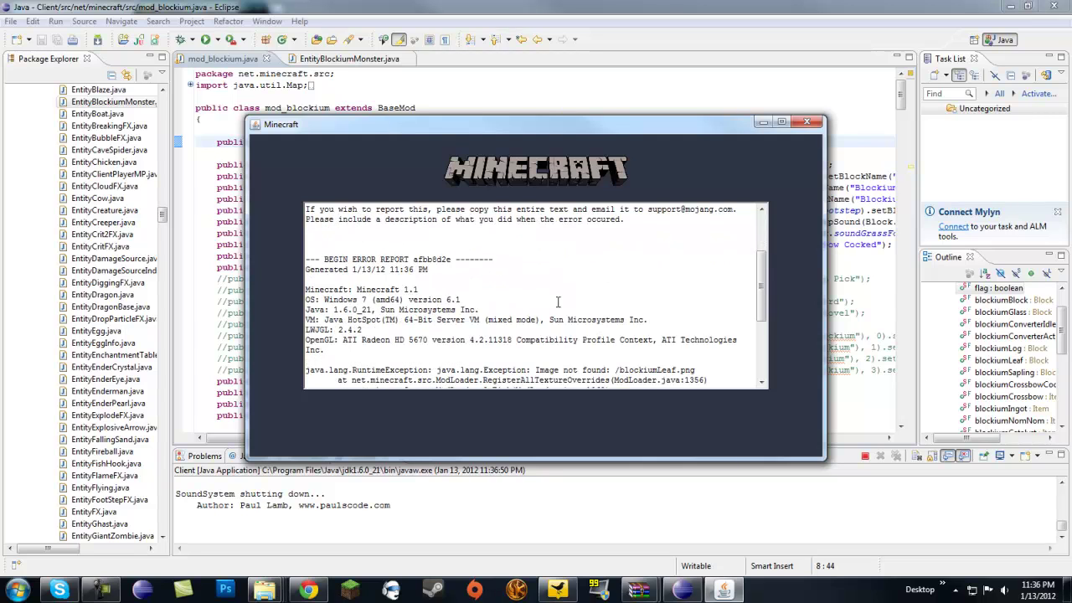
scroll(558, 301, down, 3)
scroll(558, 301, down, 1)
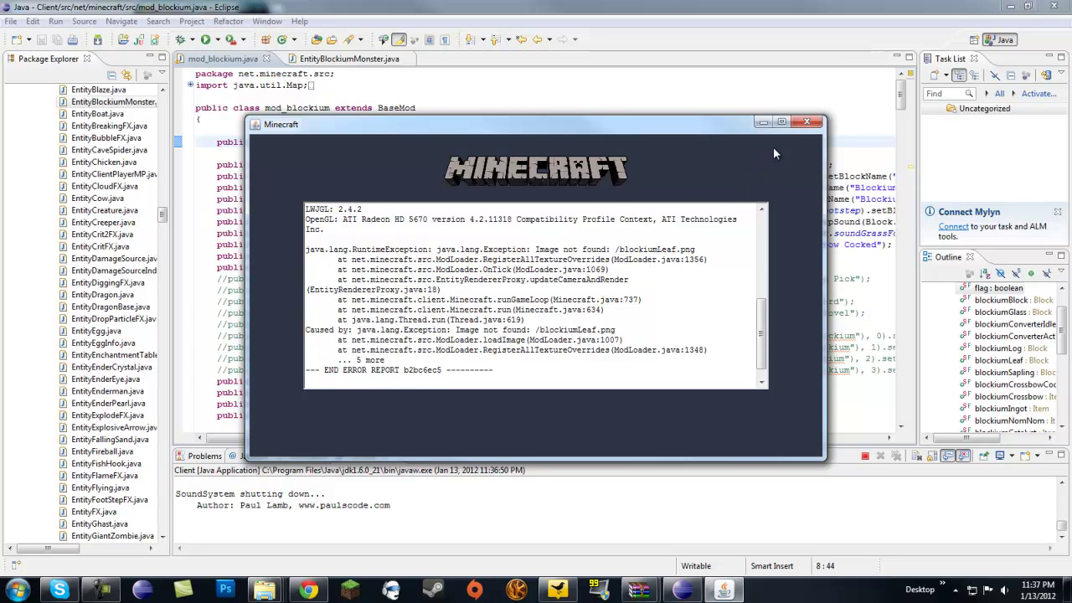
click(810, 123)
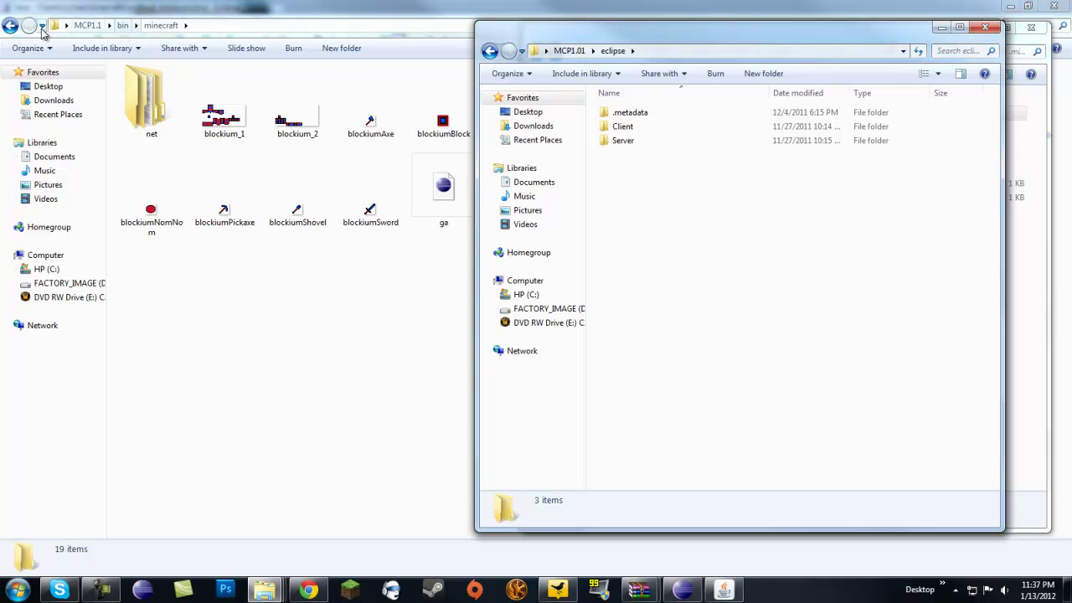
- Open MCP1.1's eclipse\Client and select blockium_1 through blockiumSword in MCP1.01's Client\bin
click(10, 25)
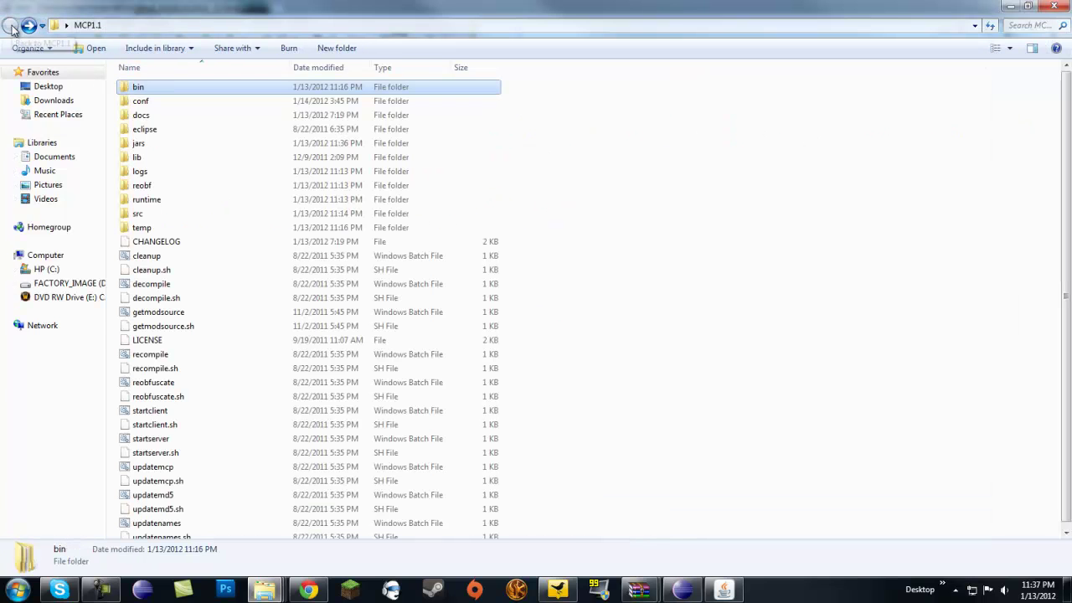
double_click(179, 131)
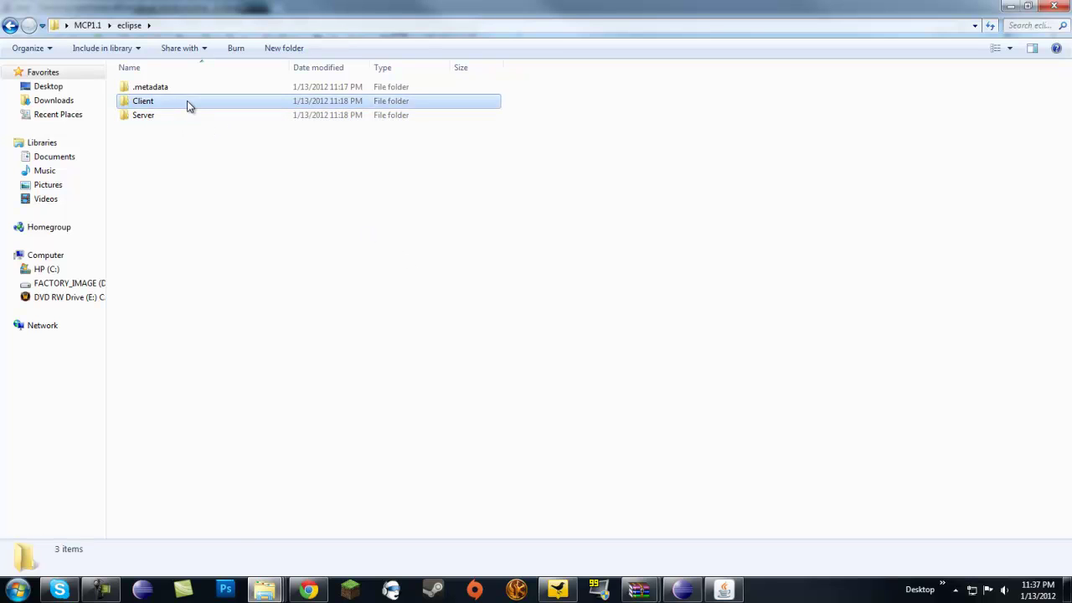
double_click(186, 102)
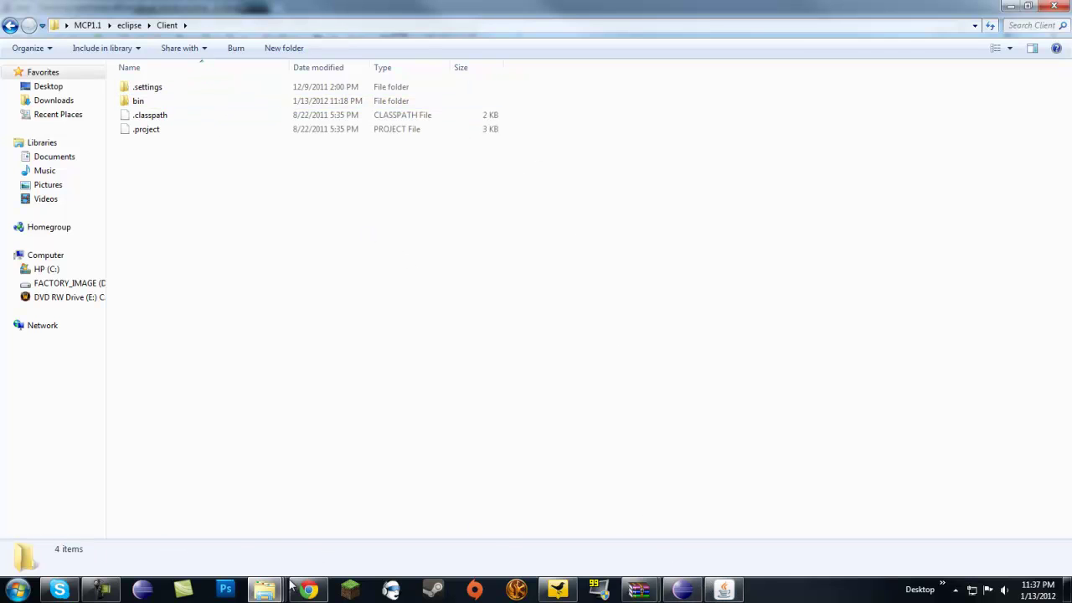
click(251, 519)
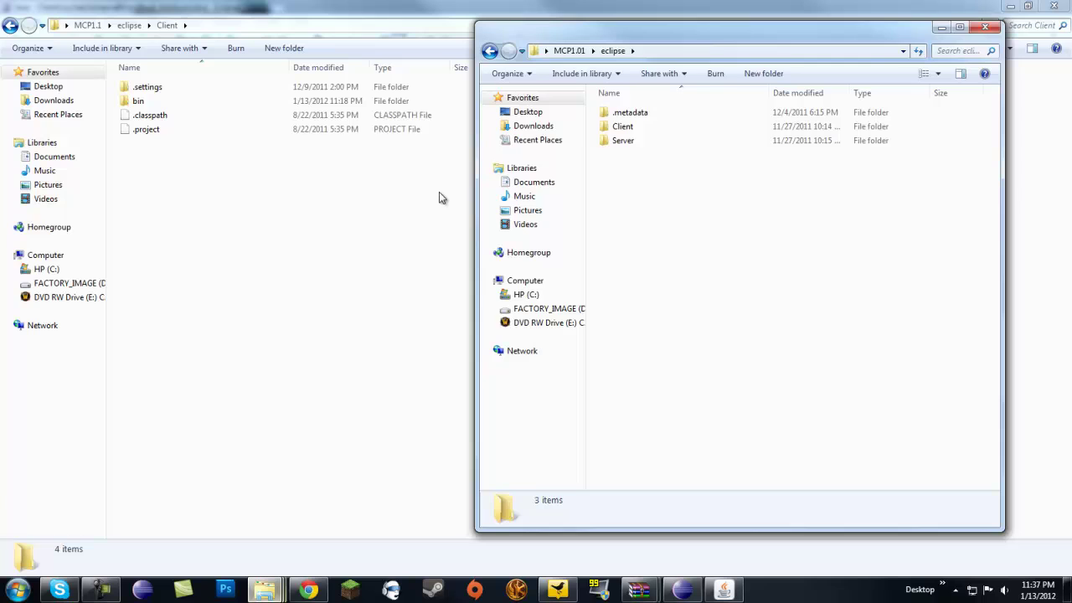
double_click(622, 127)
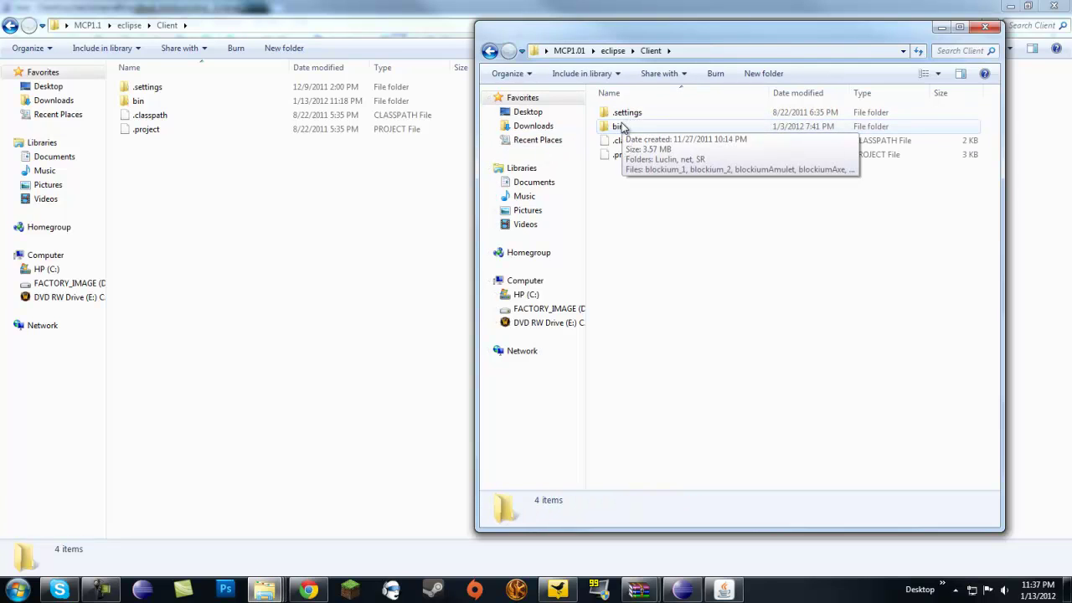
double_click(622, 126)
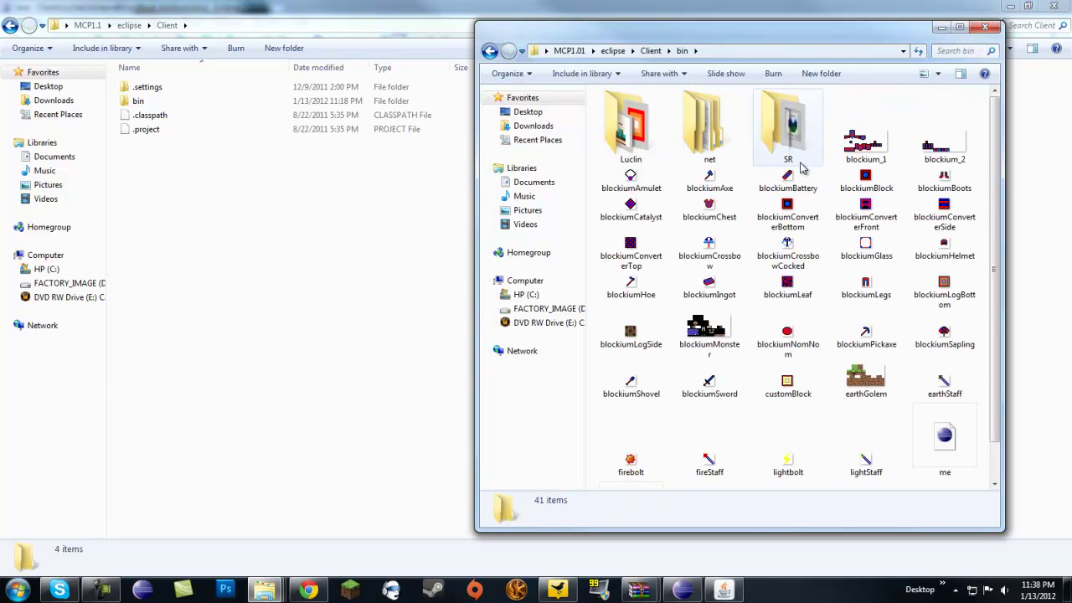
click(865, 139)
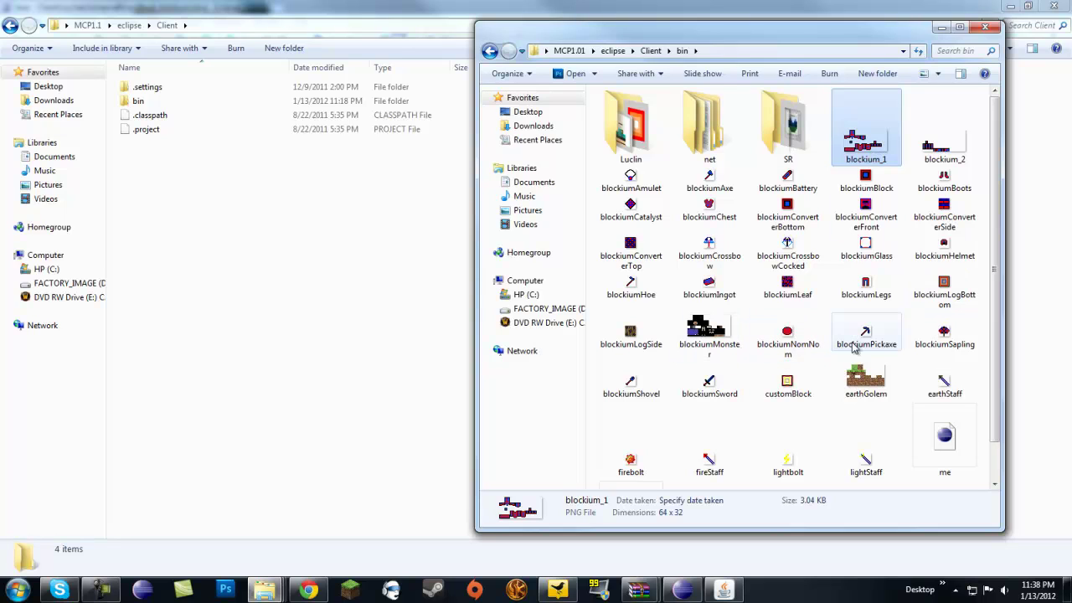
shift+click(710, 383)
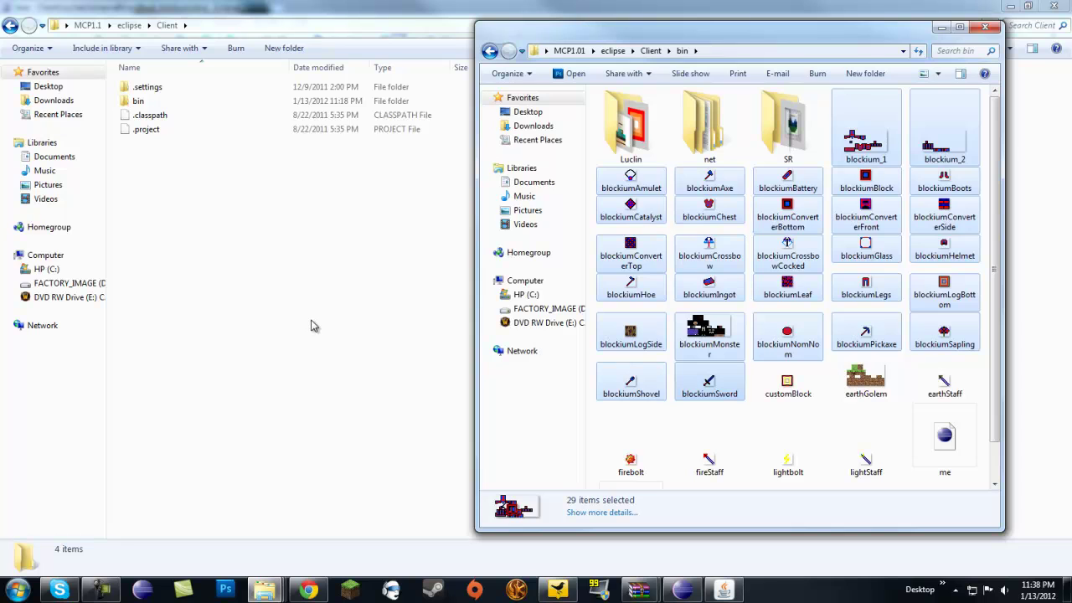
- Paste the blockium textures into MCP1.1's eclipse\Client\bin folder
double_click(139, 102)
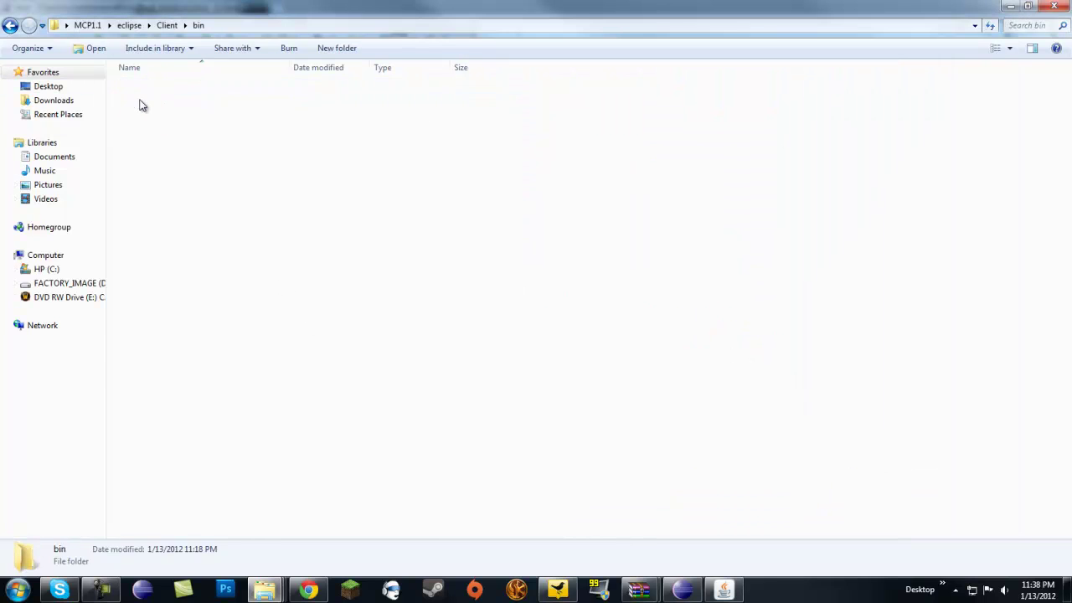
key(ctrl+v)
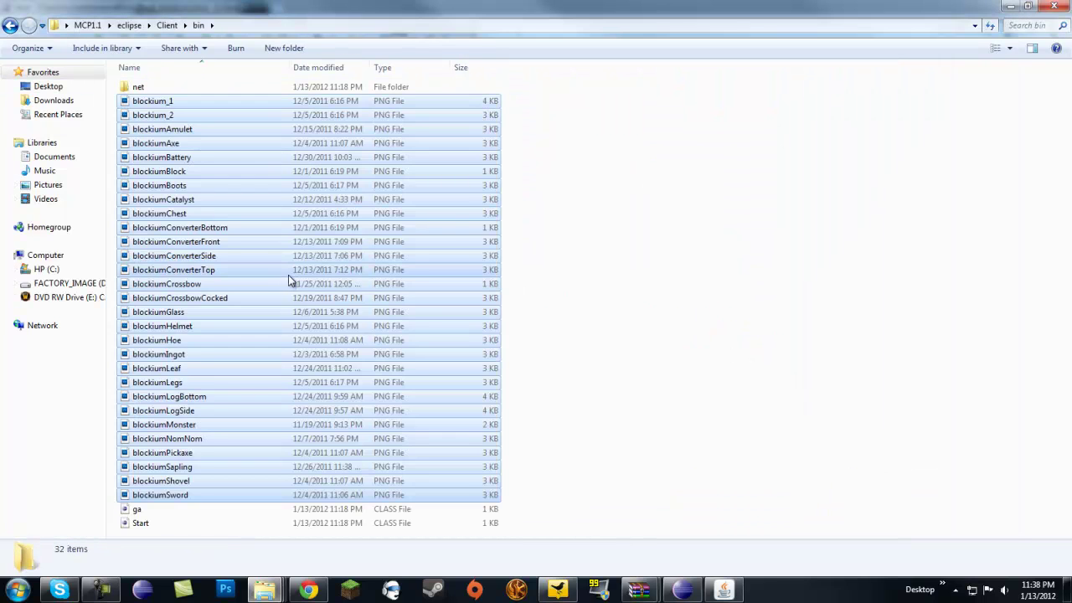
click(571, 195)
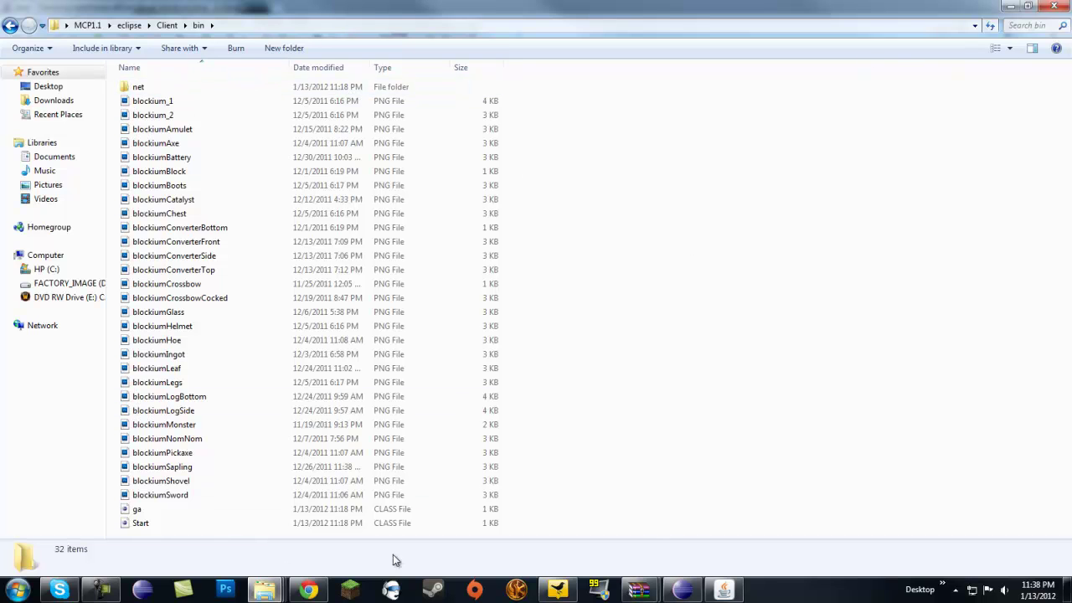
click(682, 591)
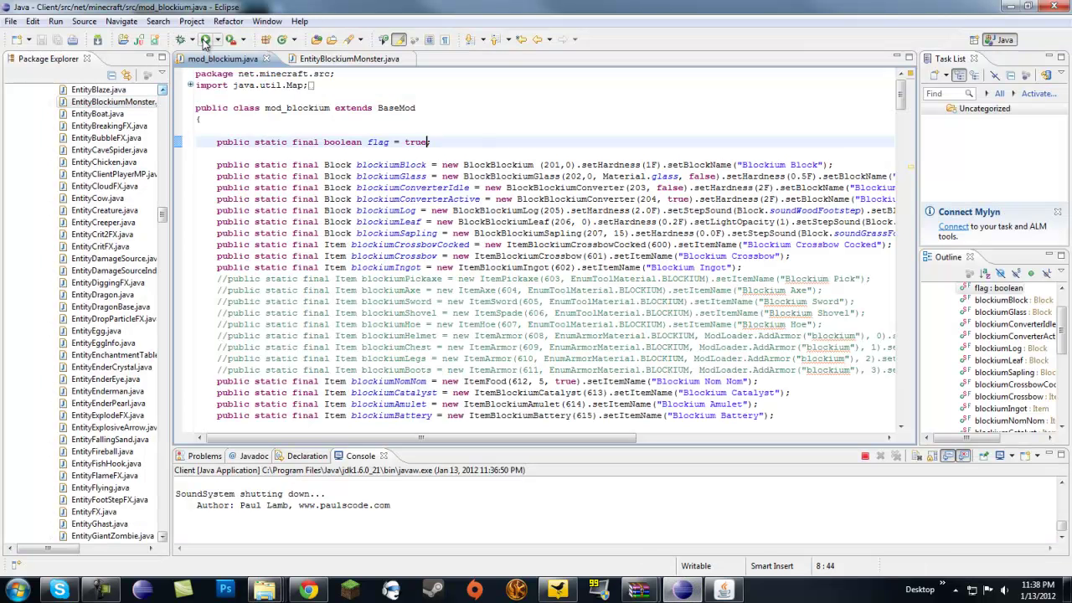
- Relaunch the client and create a new singleplayer world in Creative mode
click(206, 40)
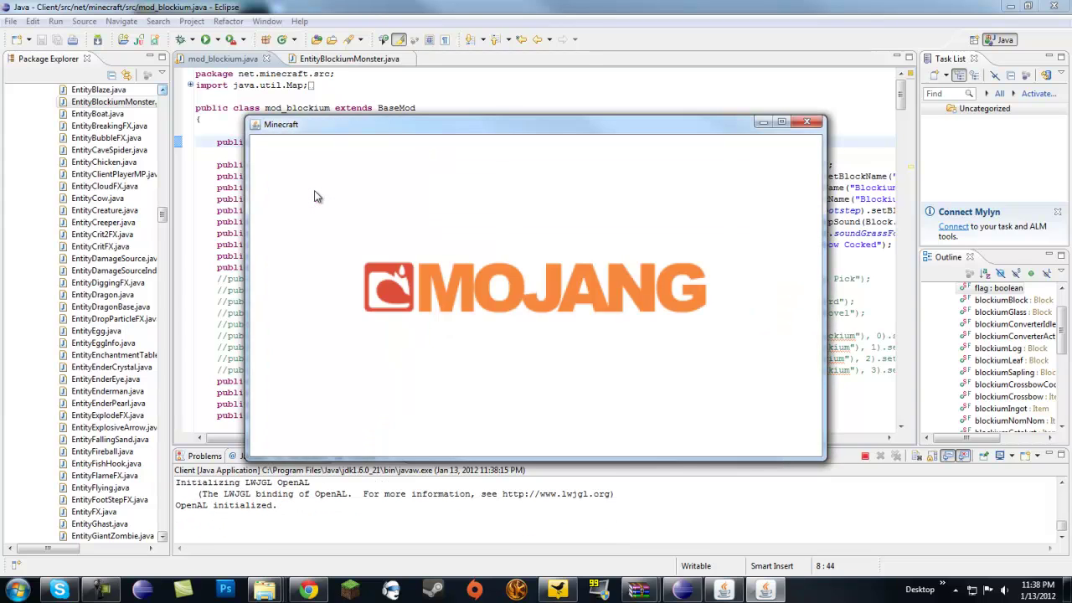
click(506, 293)
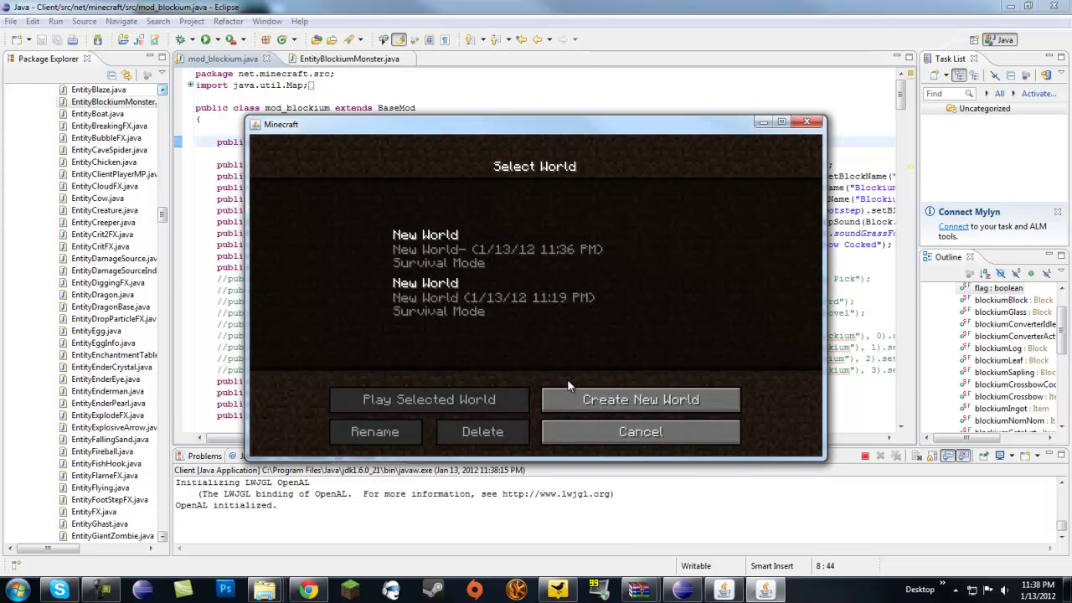
click(571, 387)
click(540, 283)
click(540, 283)
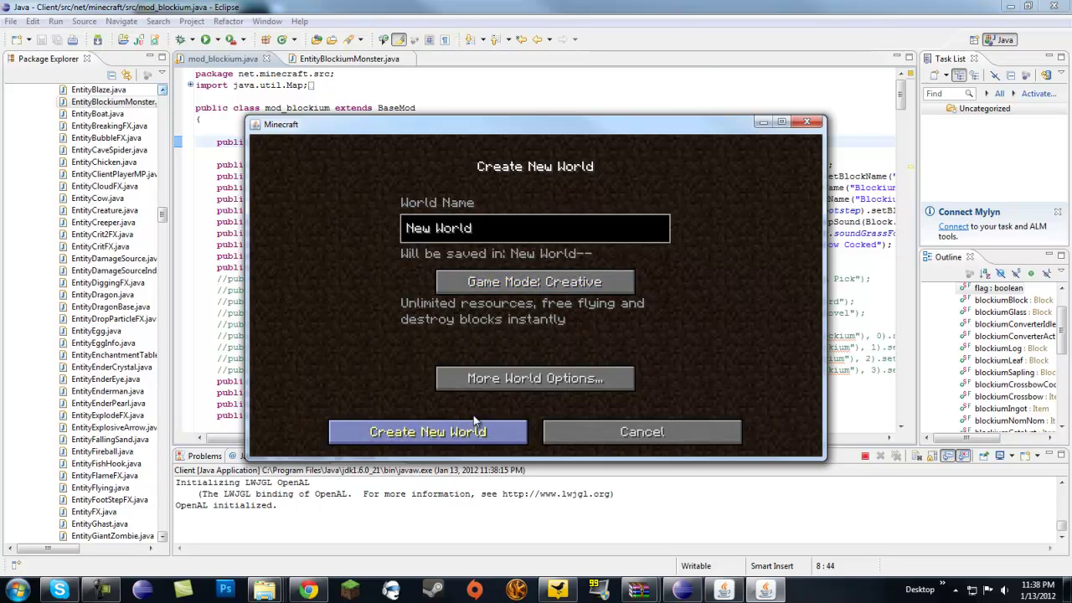
click(465, 434)
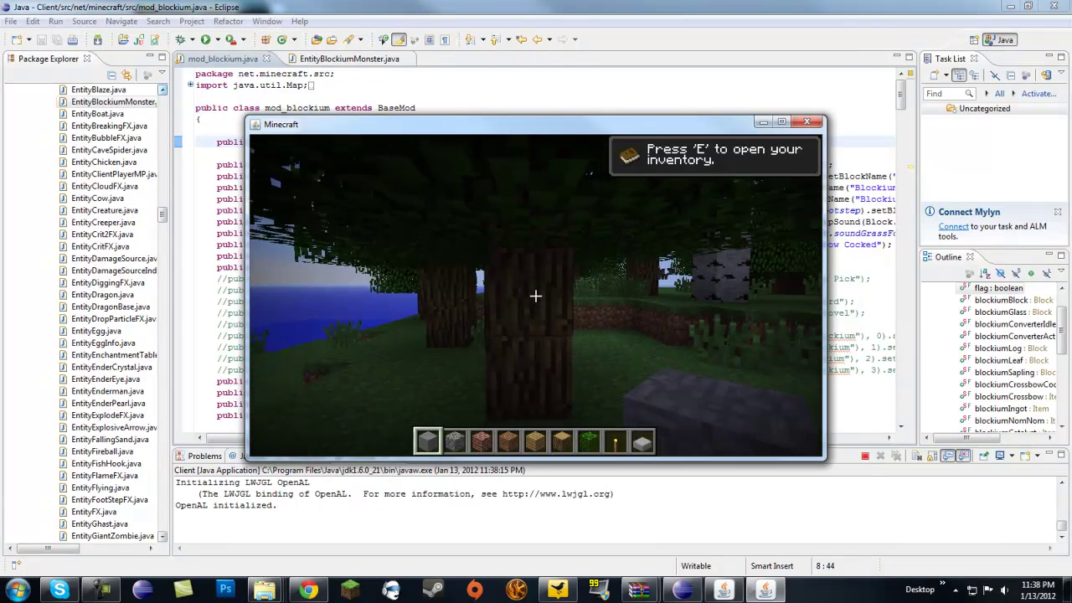
- Fly over the treetops and down into the pit of red-and-blue Blockium blocks
key(w)
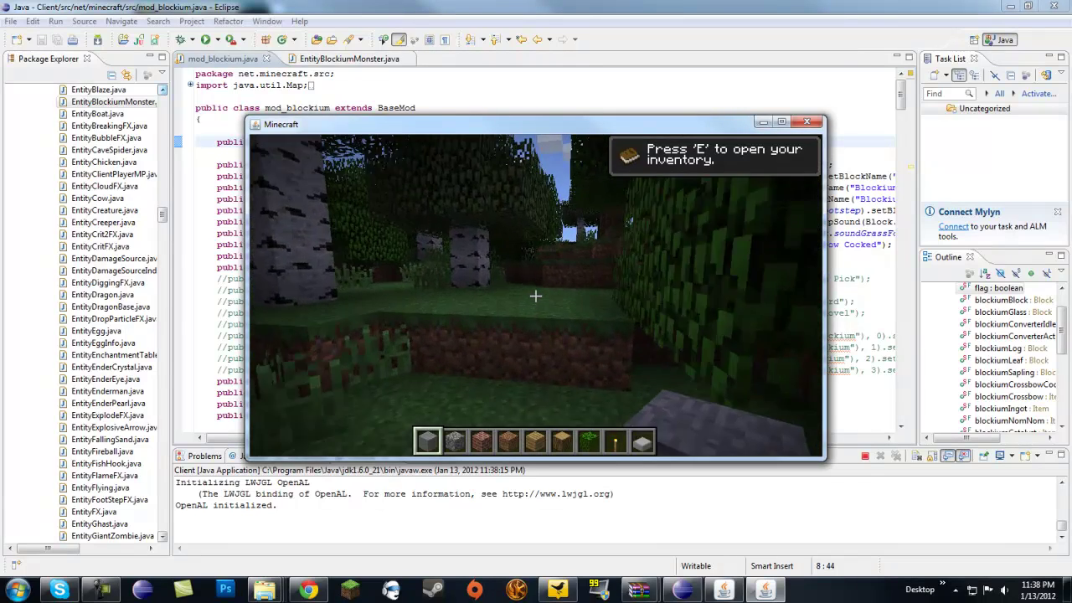
key(w)
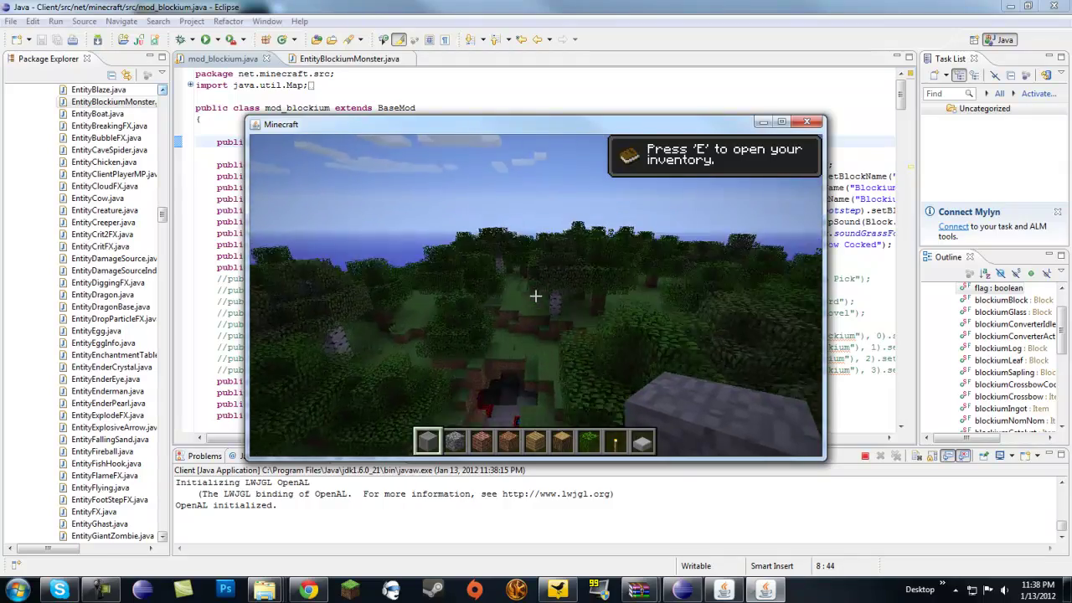
key(space)
key(w)
key(shift)
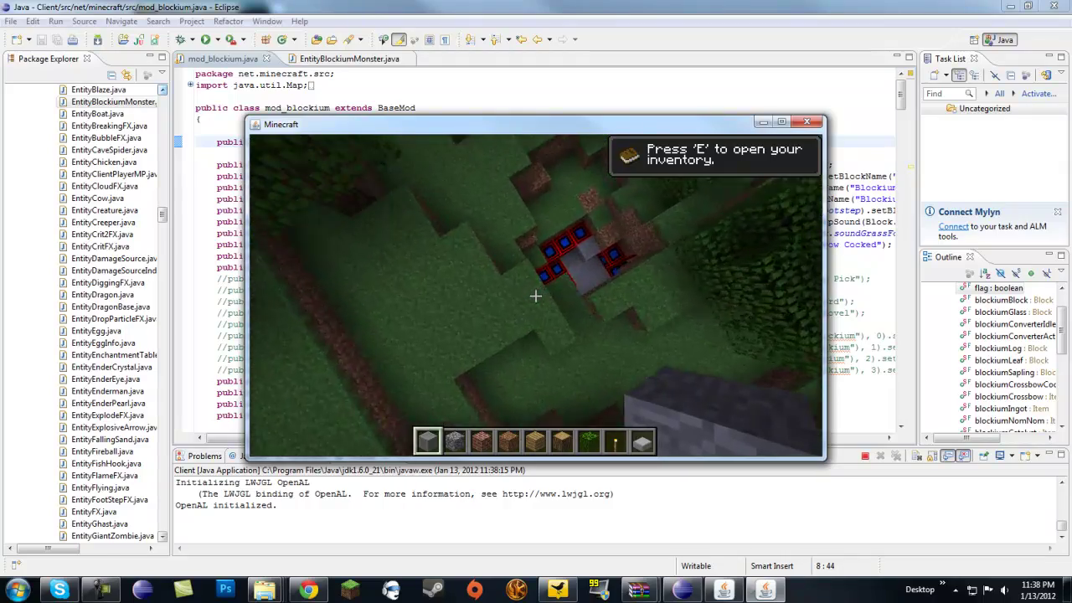
key(w)
key(shift)
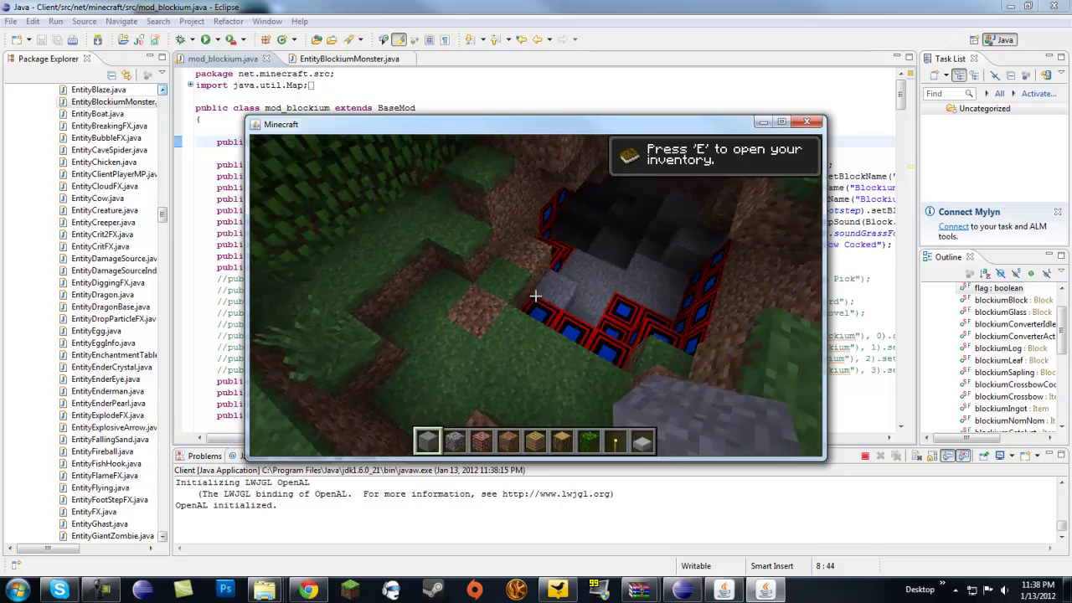
key(shift)
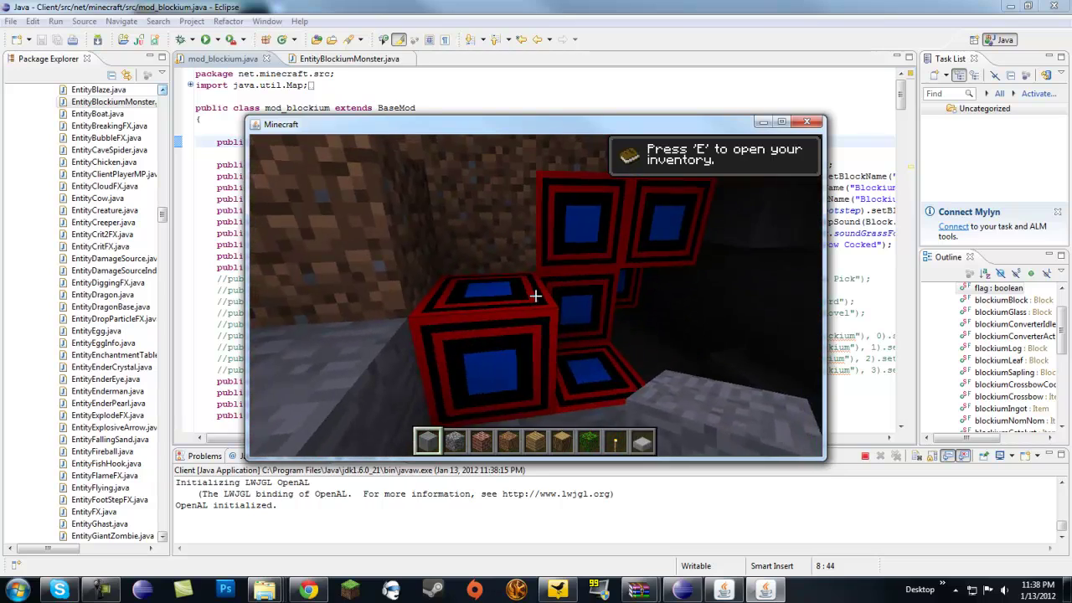
click(535, 296)
key(shift)
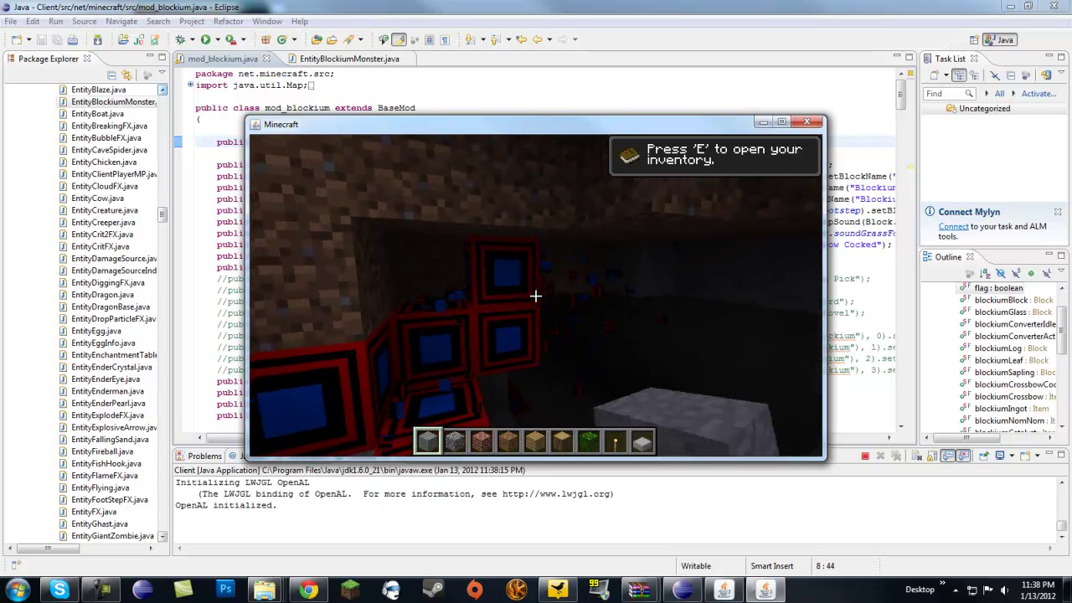
key(shift)
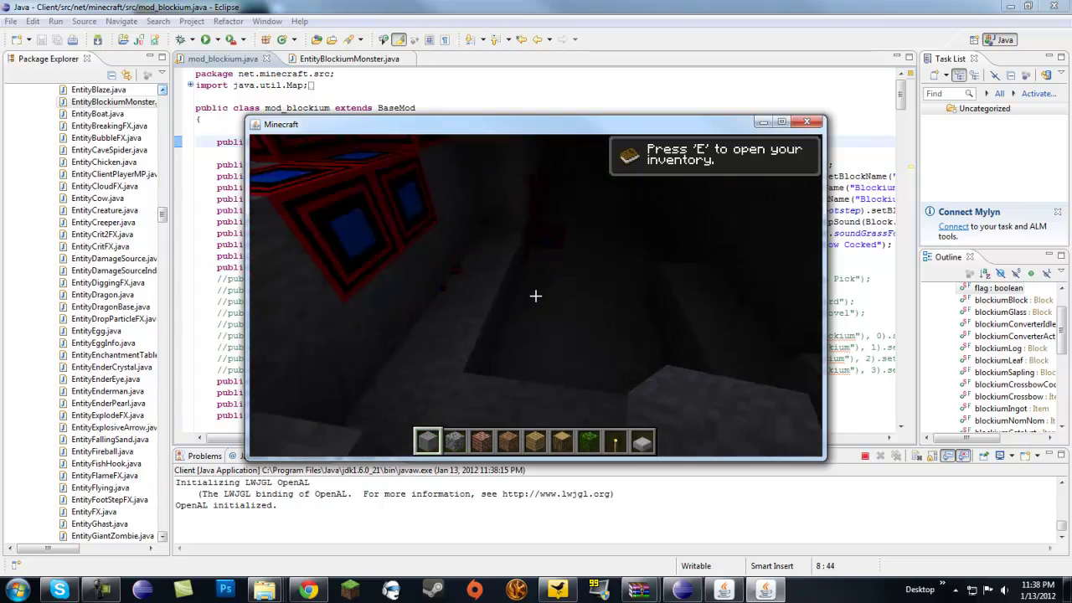